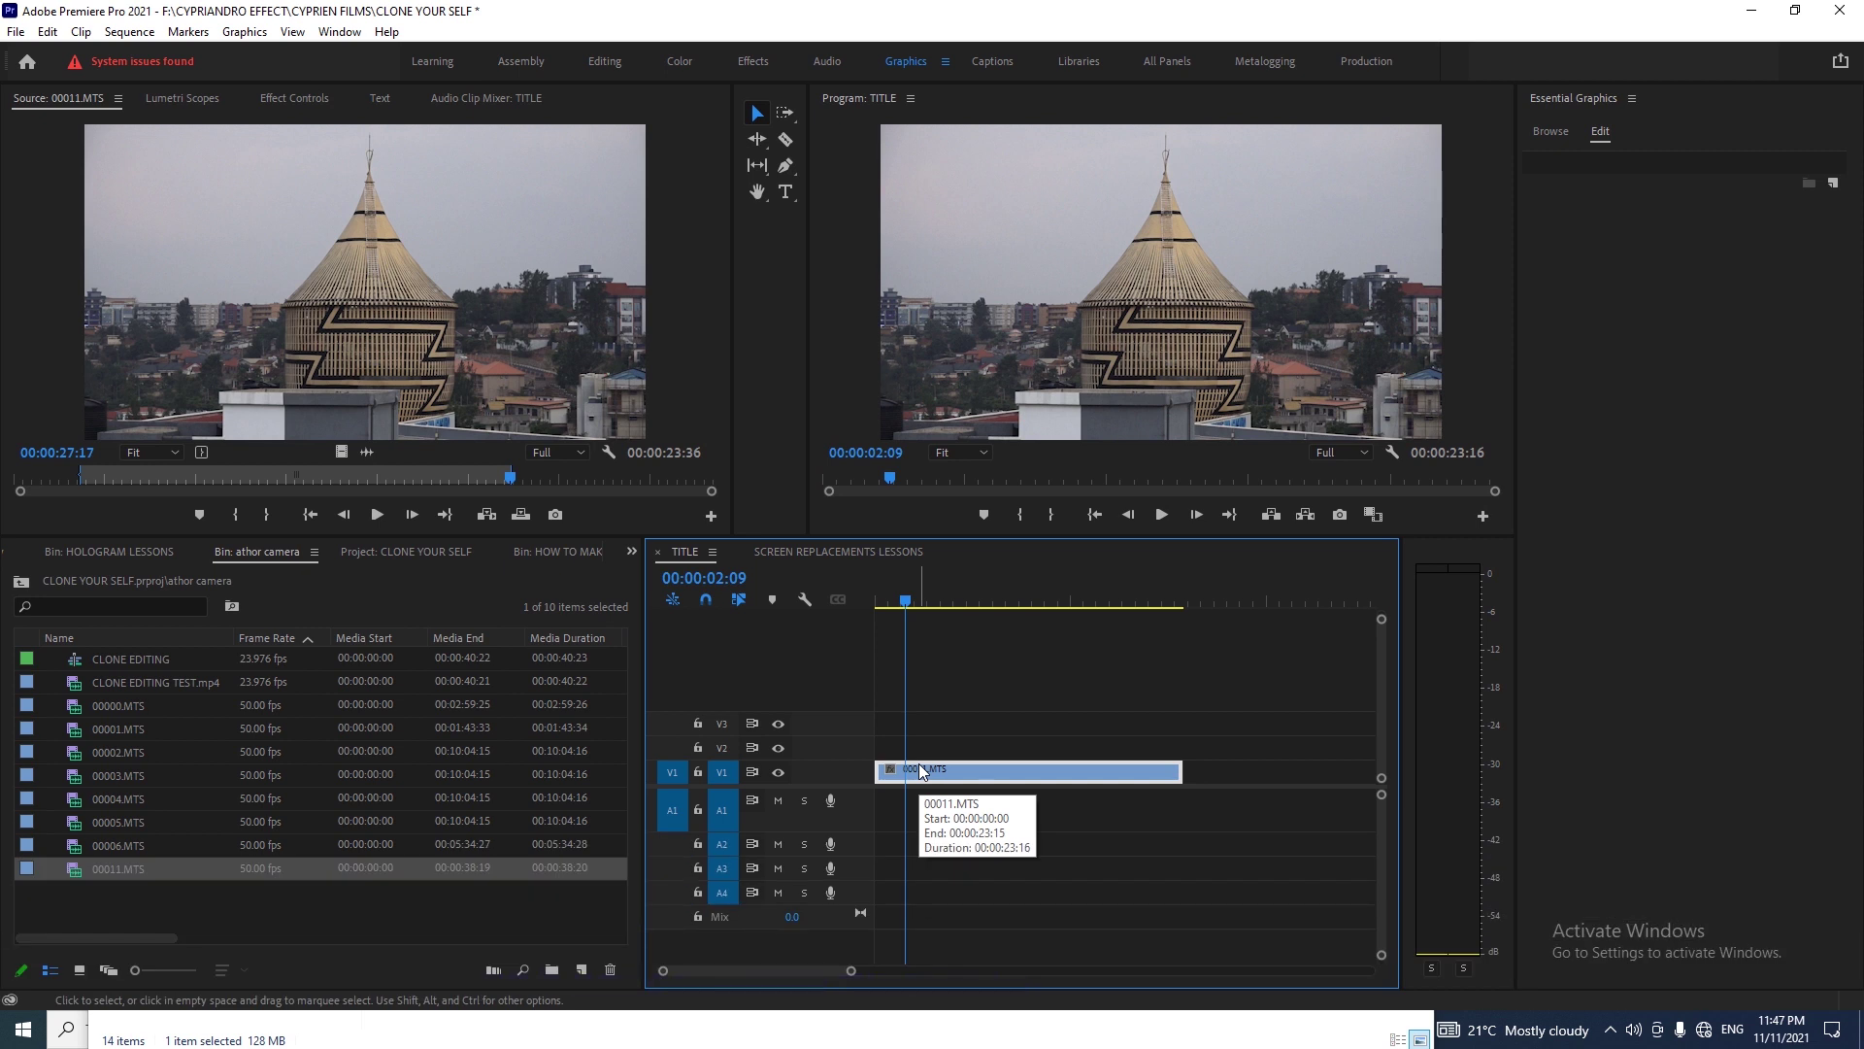
- Duplicate the 00011.MTS clip from track V1 onto the video track directly above and select the copy
{"action": "left_click_drag", "start_coordinate": [923, 772], "coordinate": [939, 759]}
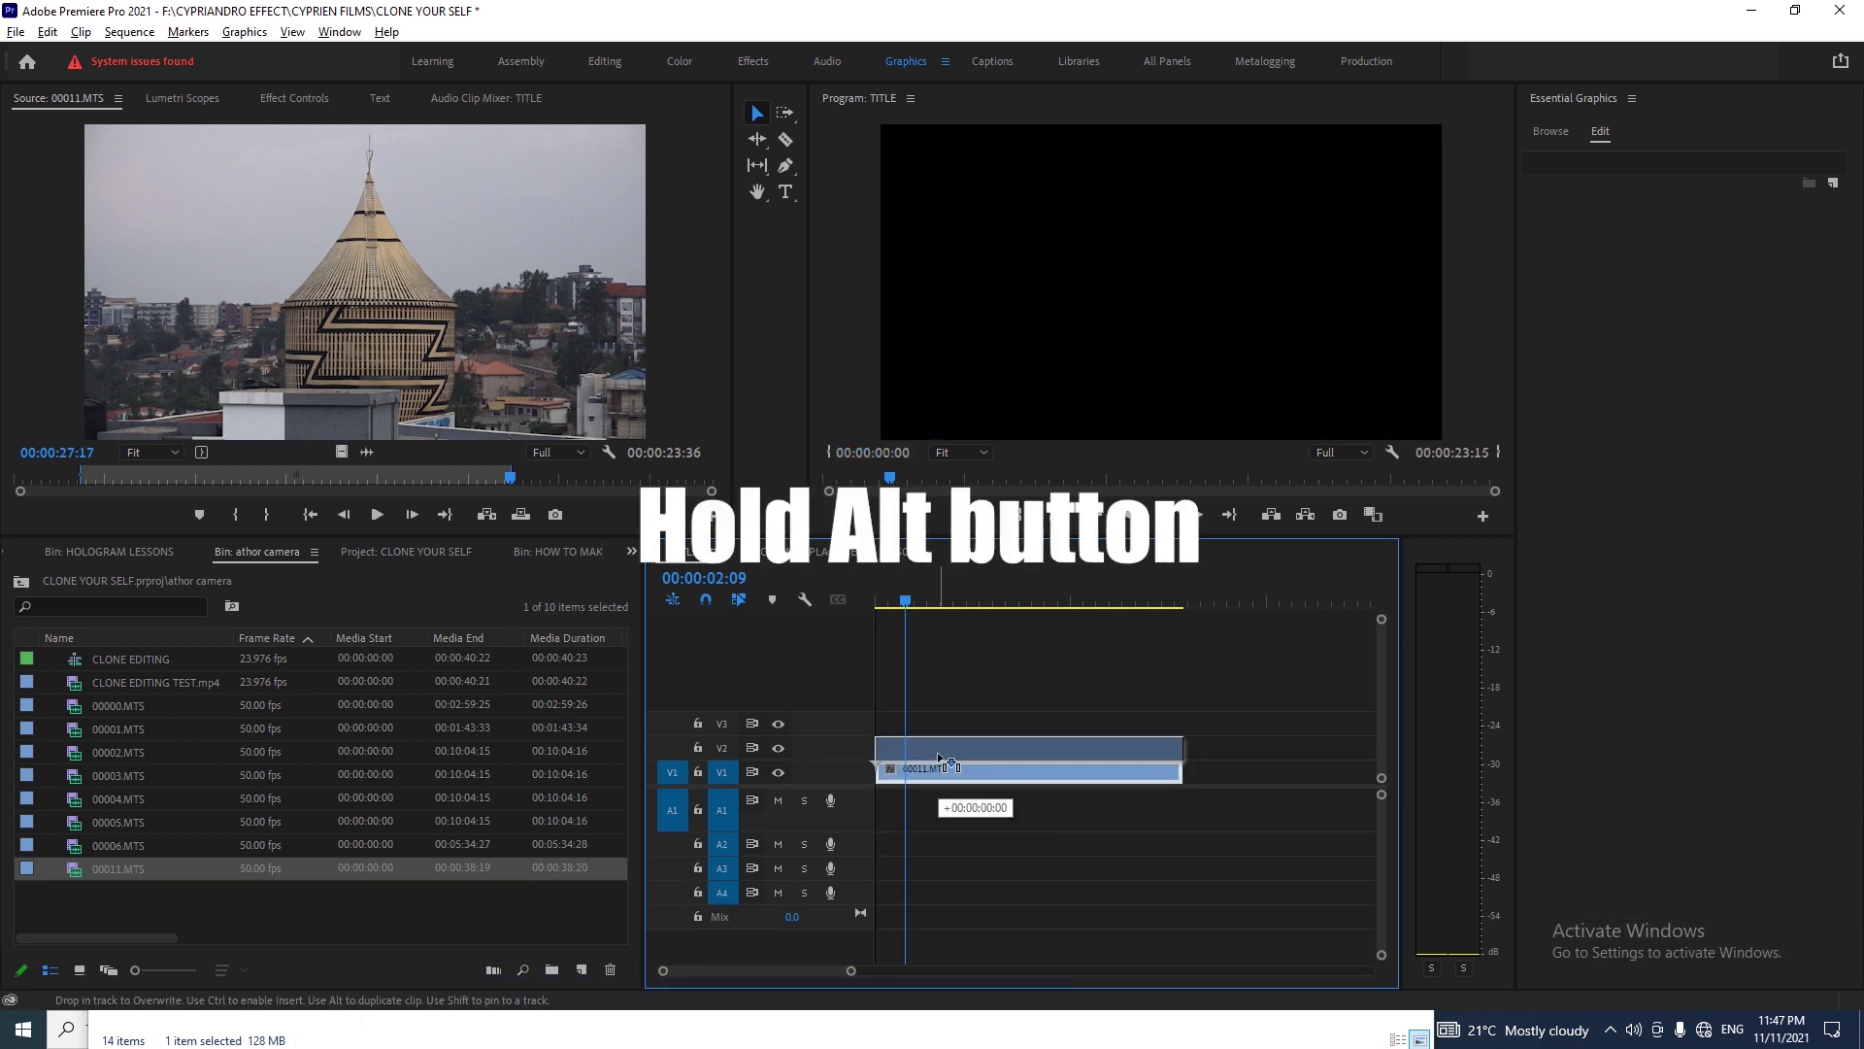
{"action": "left_click_drag", "start_coordinate": [939, 757], "coordinate": [938, 753]}
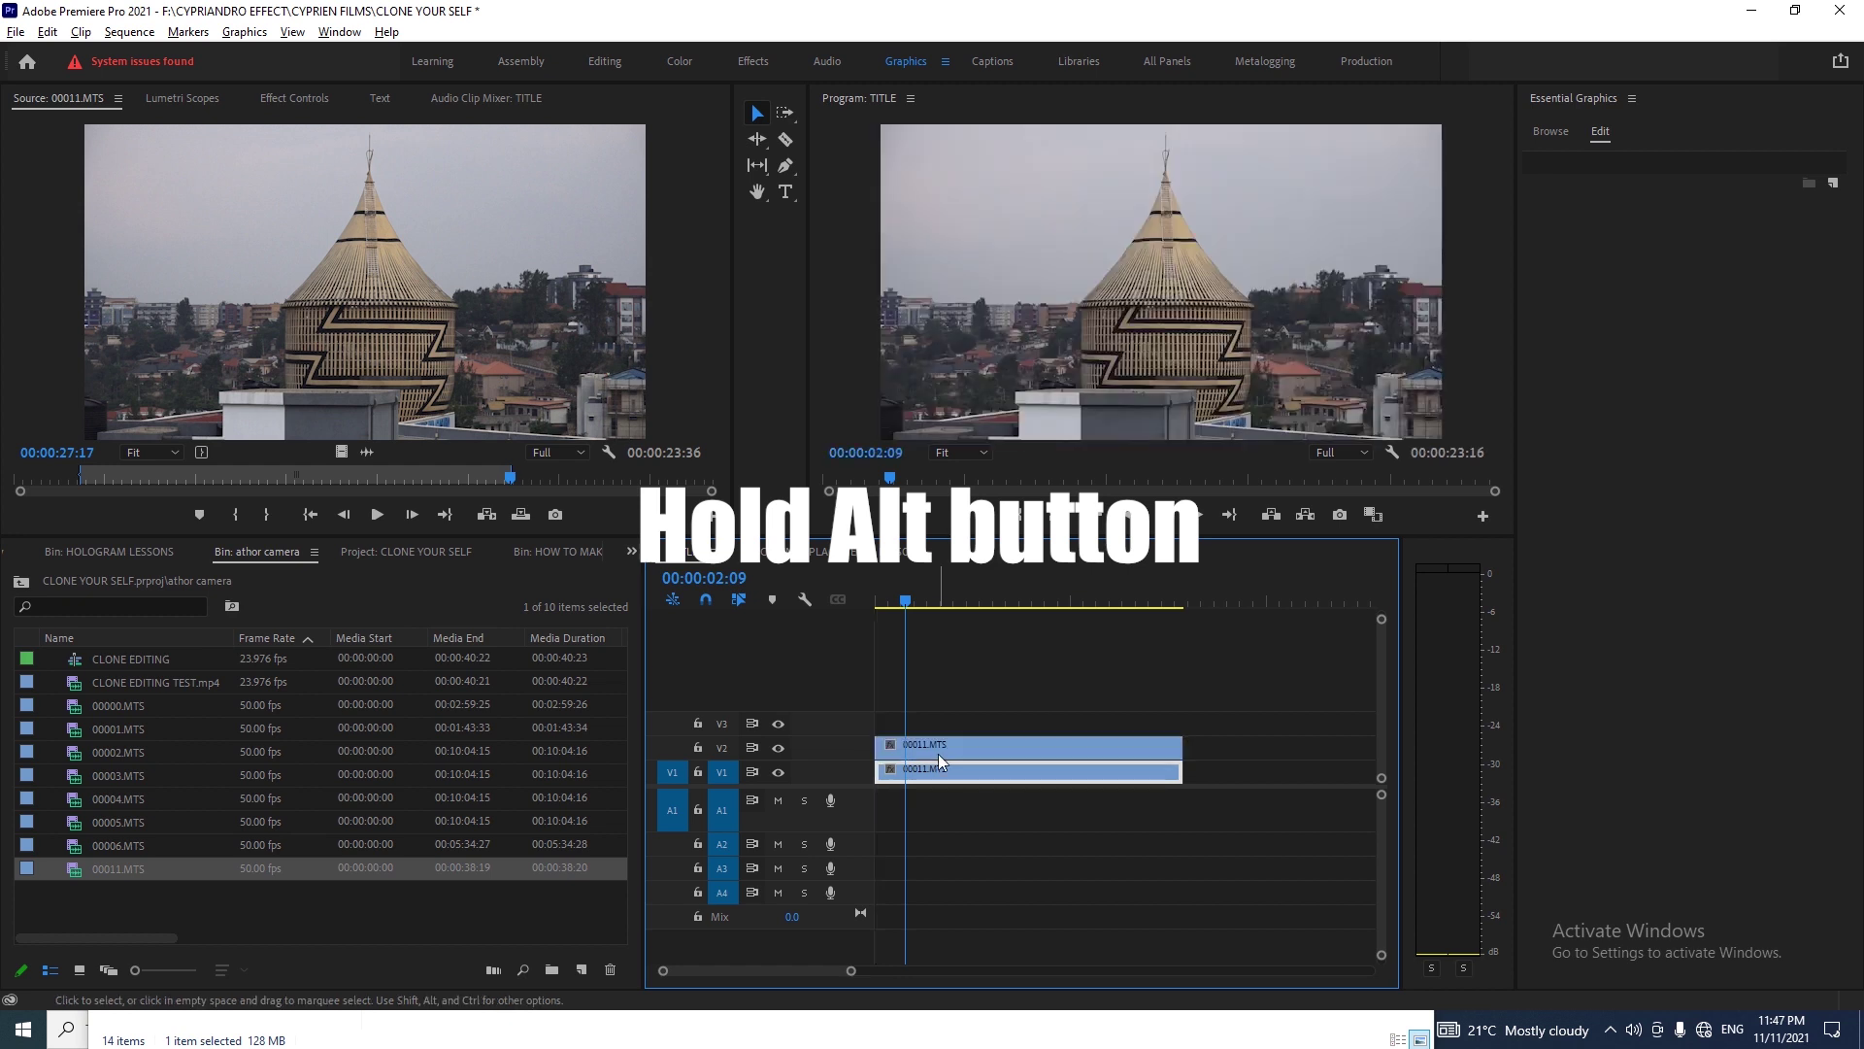
{"action": "left_click", "coordinate": [947, 750]}
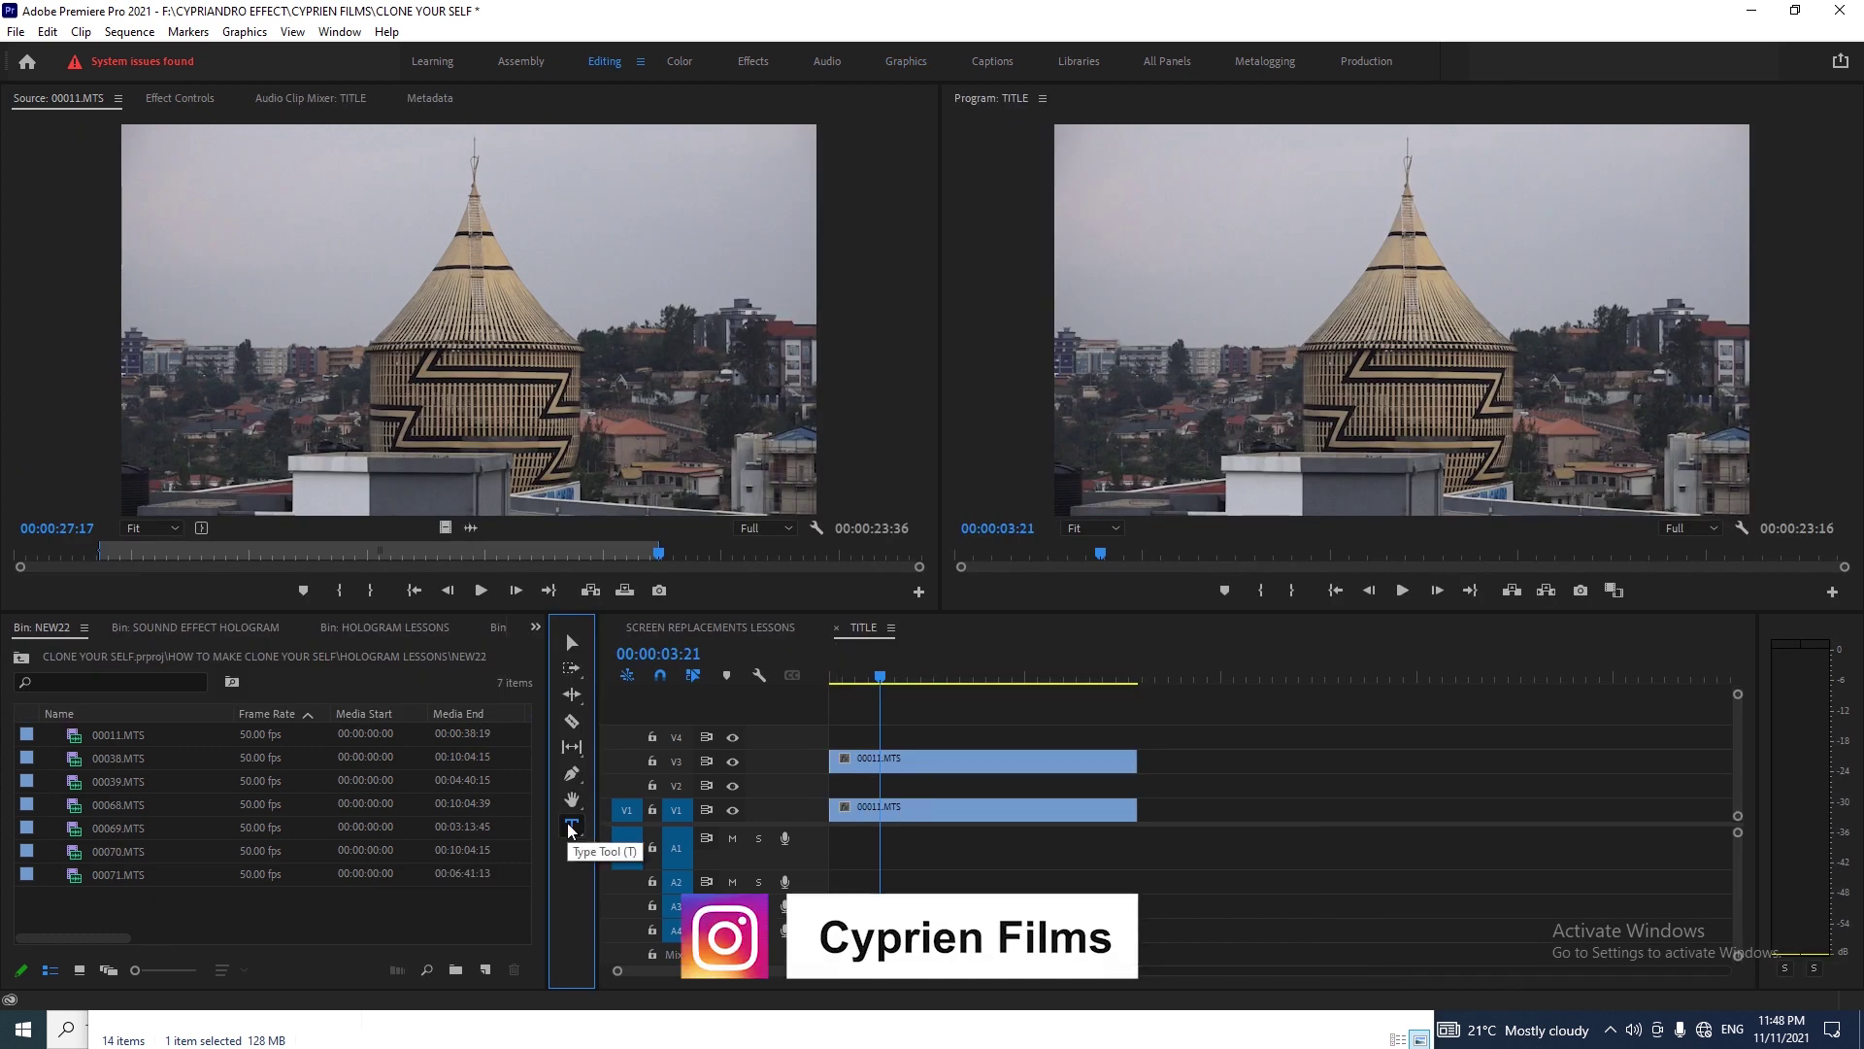
- Add a text layer reading GASABO over the tower in the program preview at 00:00:03:21
{"action": "left_click", "coordinate": [571, 827]}
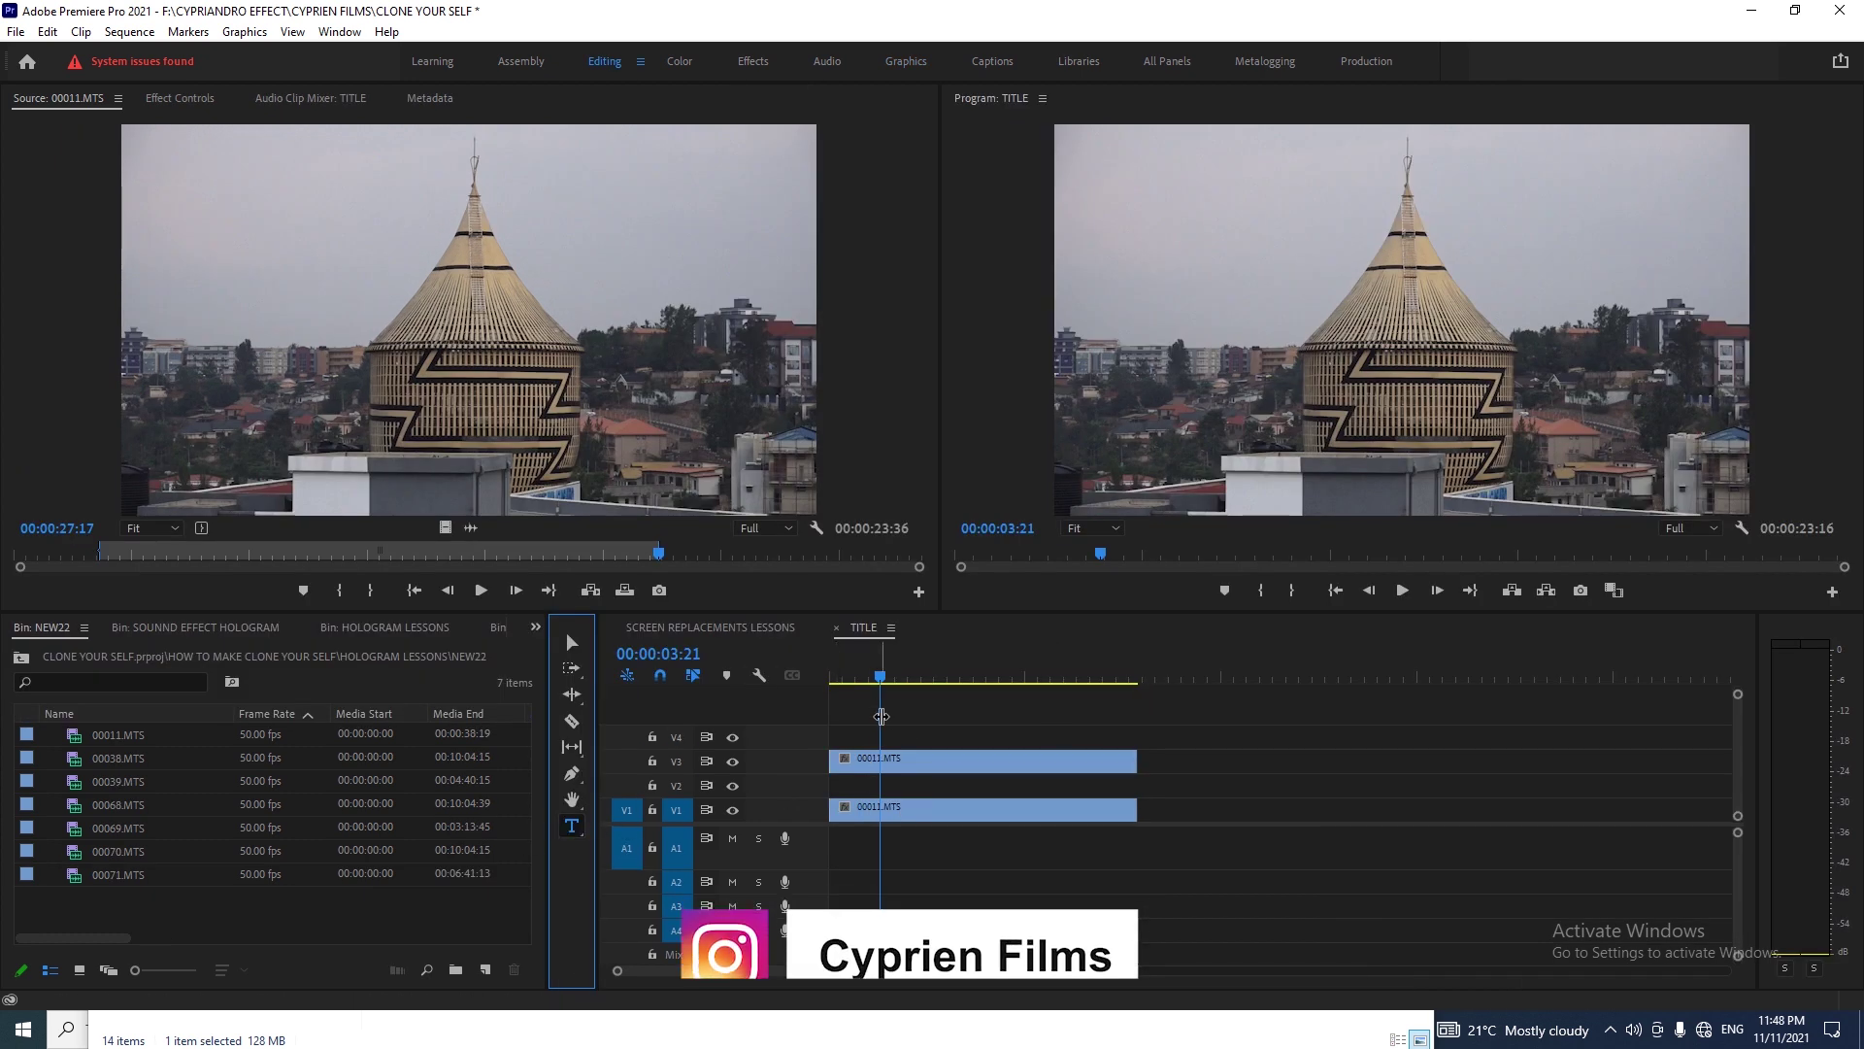
{"action": "left_click", "coordinate": [1368, 369]}
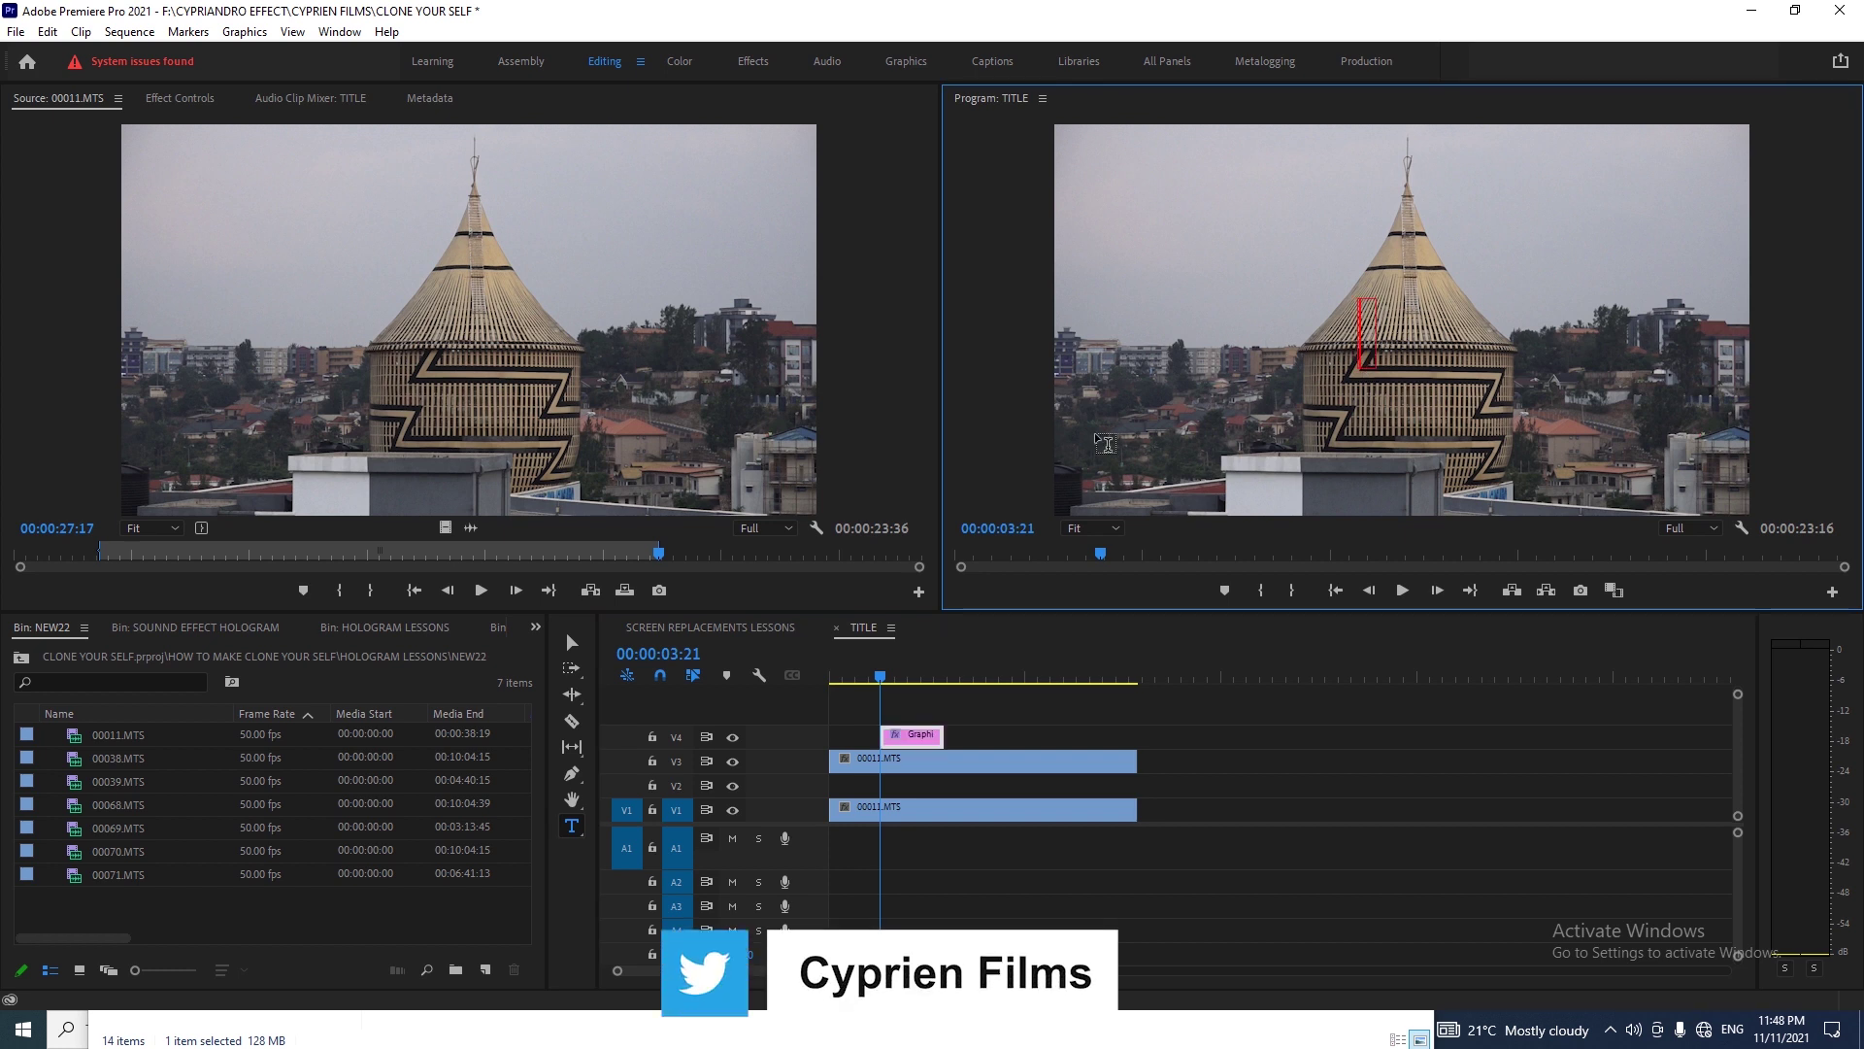
{"action": "type", "text": "GA"}
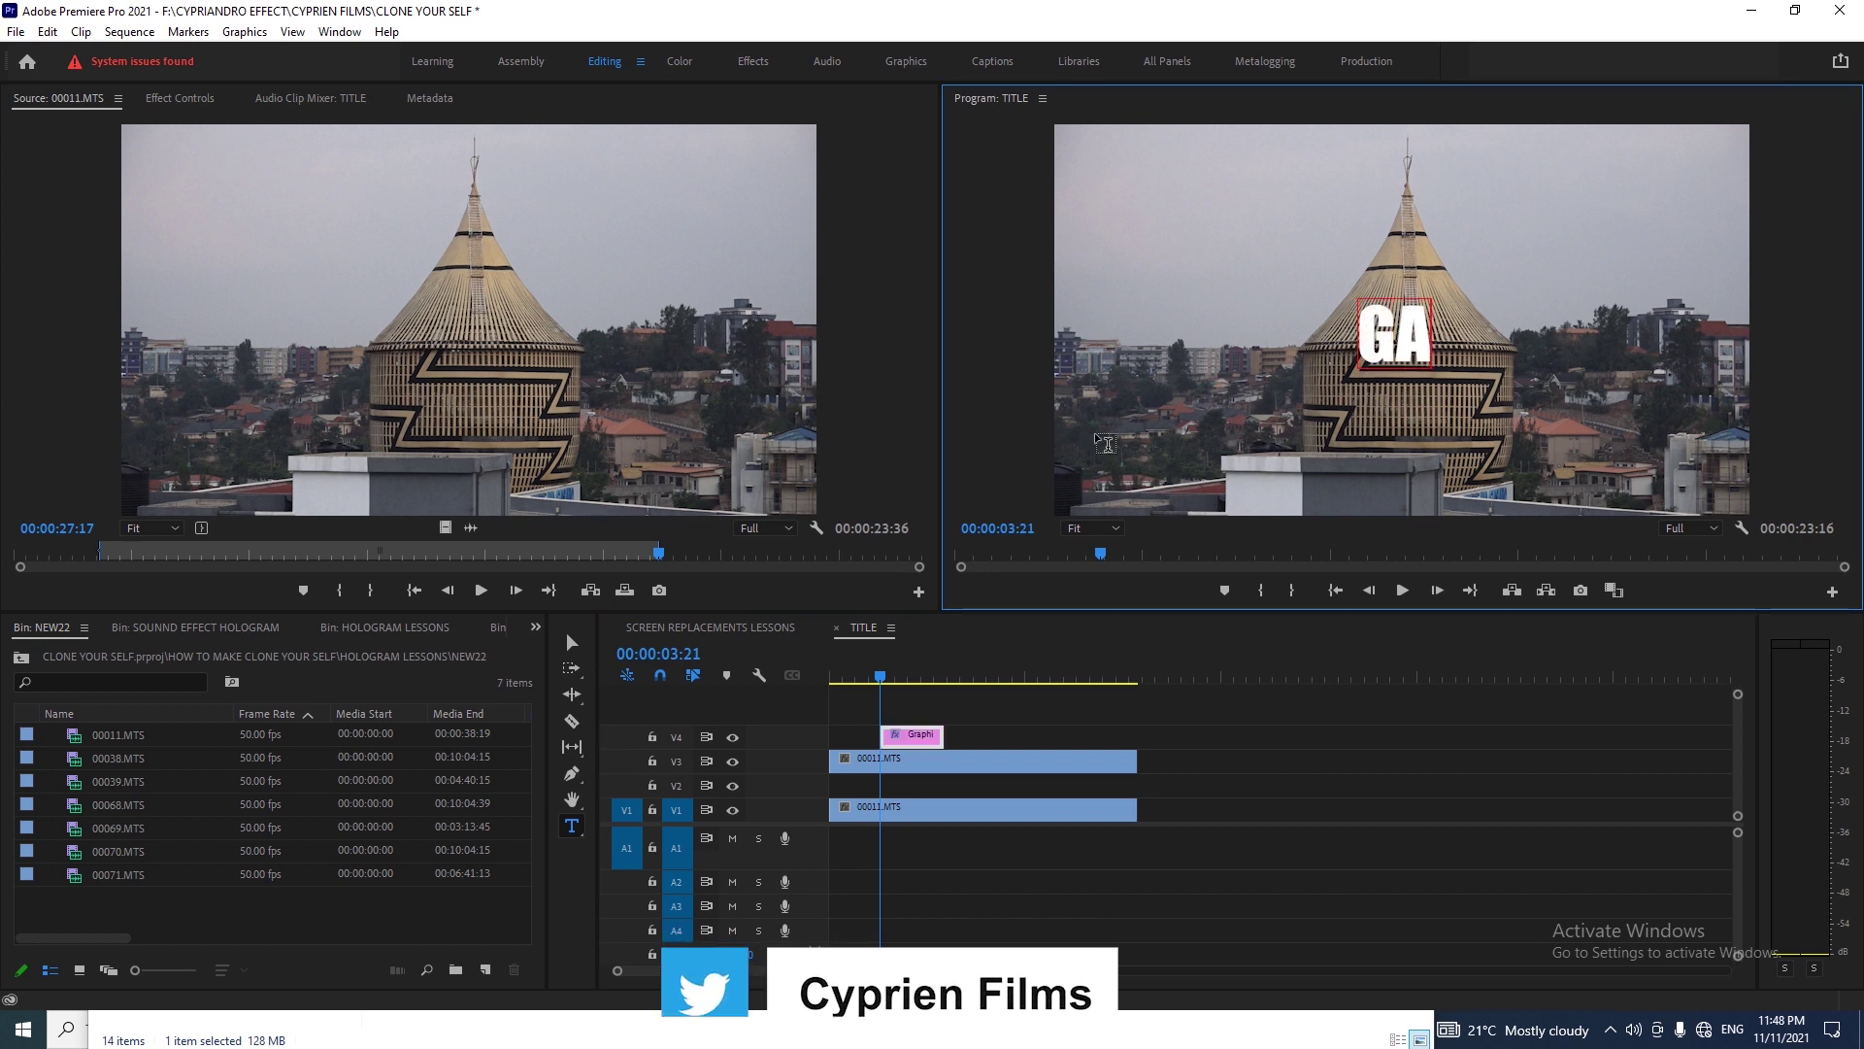
{"action": "type", "text": "SABO"}
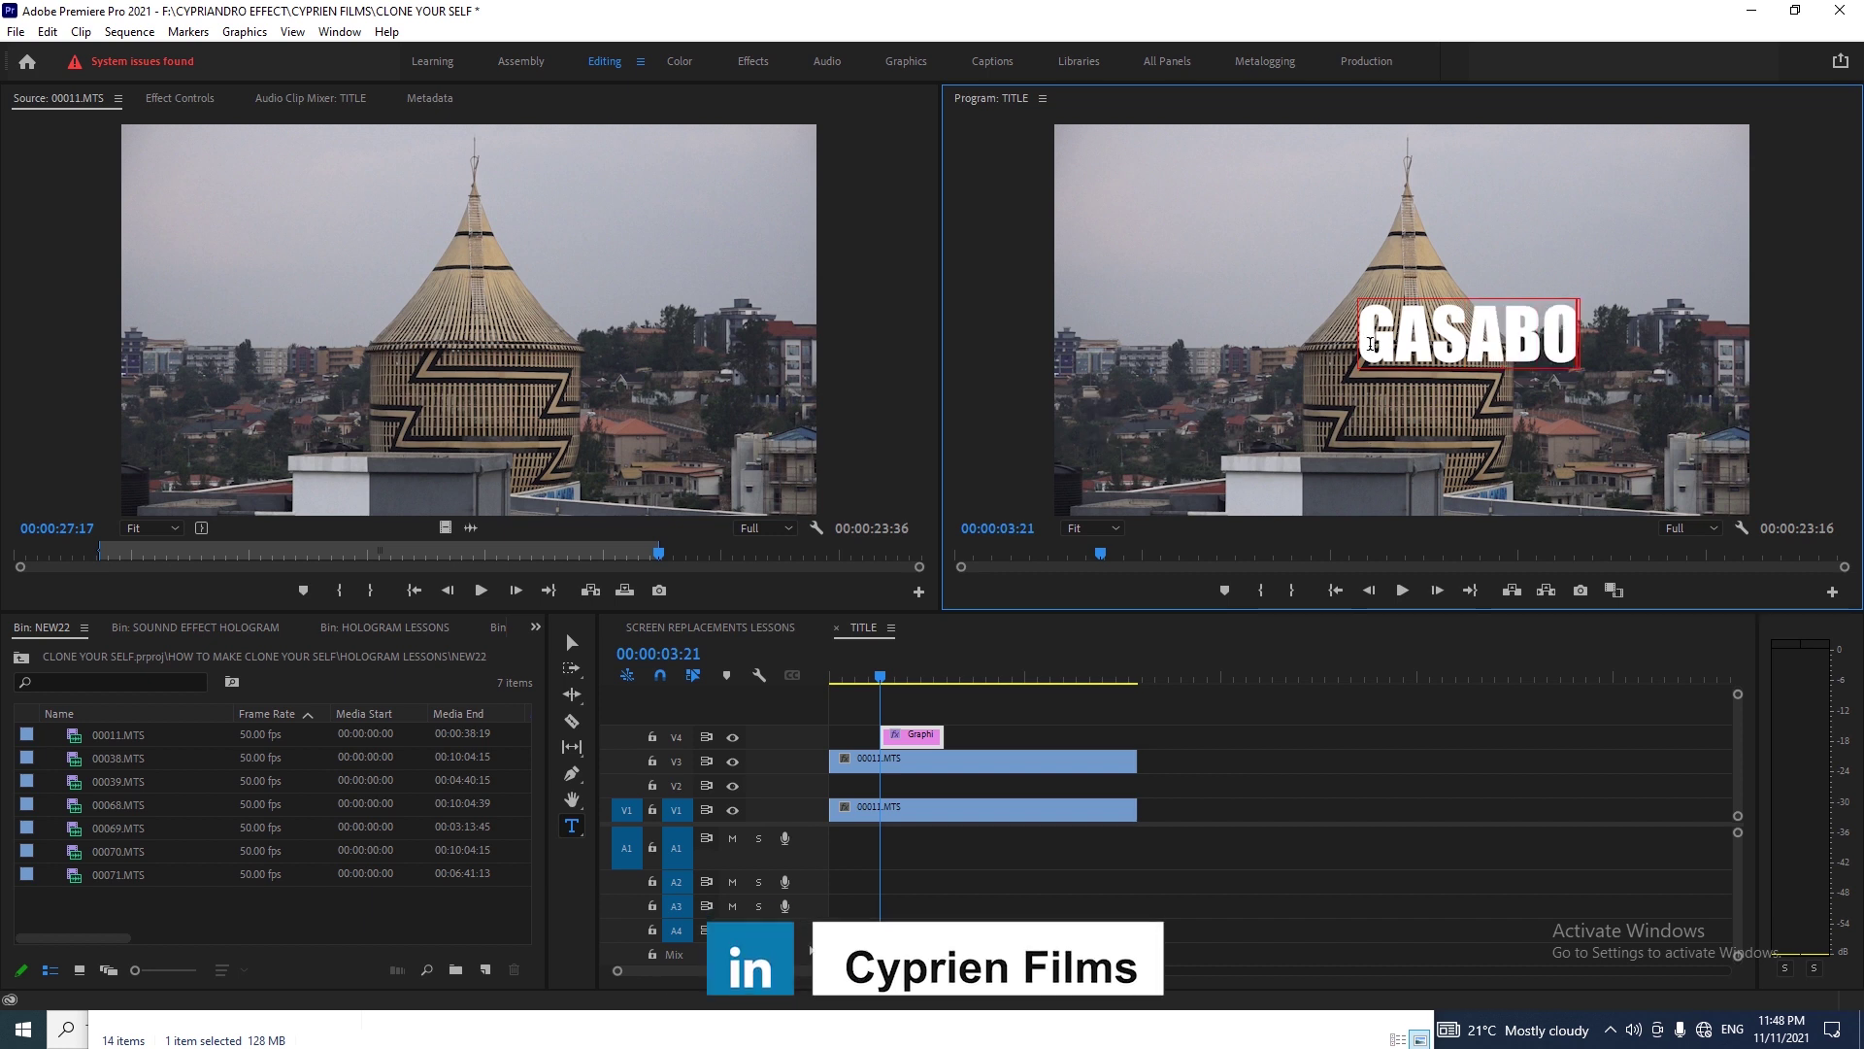
- Open the GASABO text's properties in the Graphics workspace and centre it horizontally and vertically in the frame
{"action": "double_click", "coordinate": [1424, 351]}
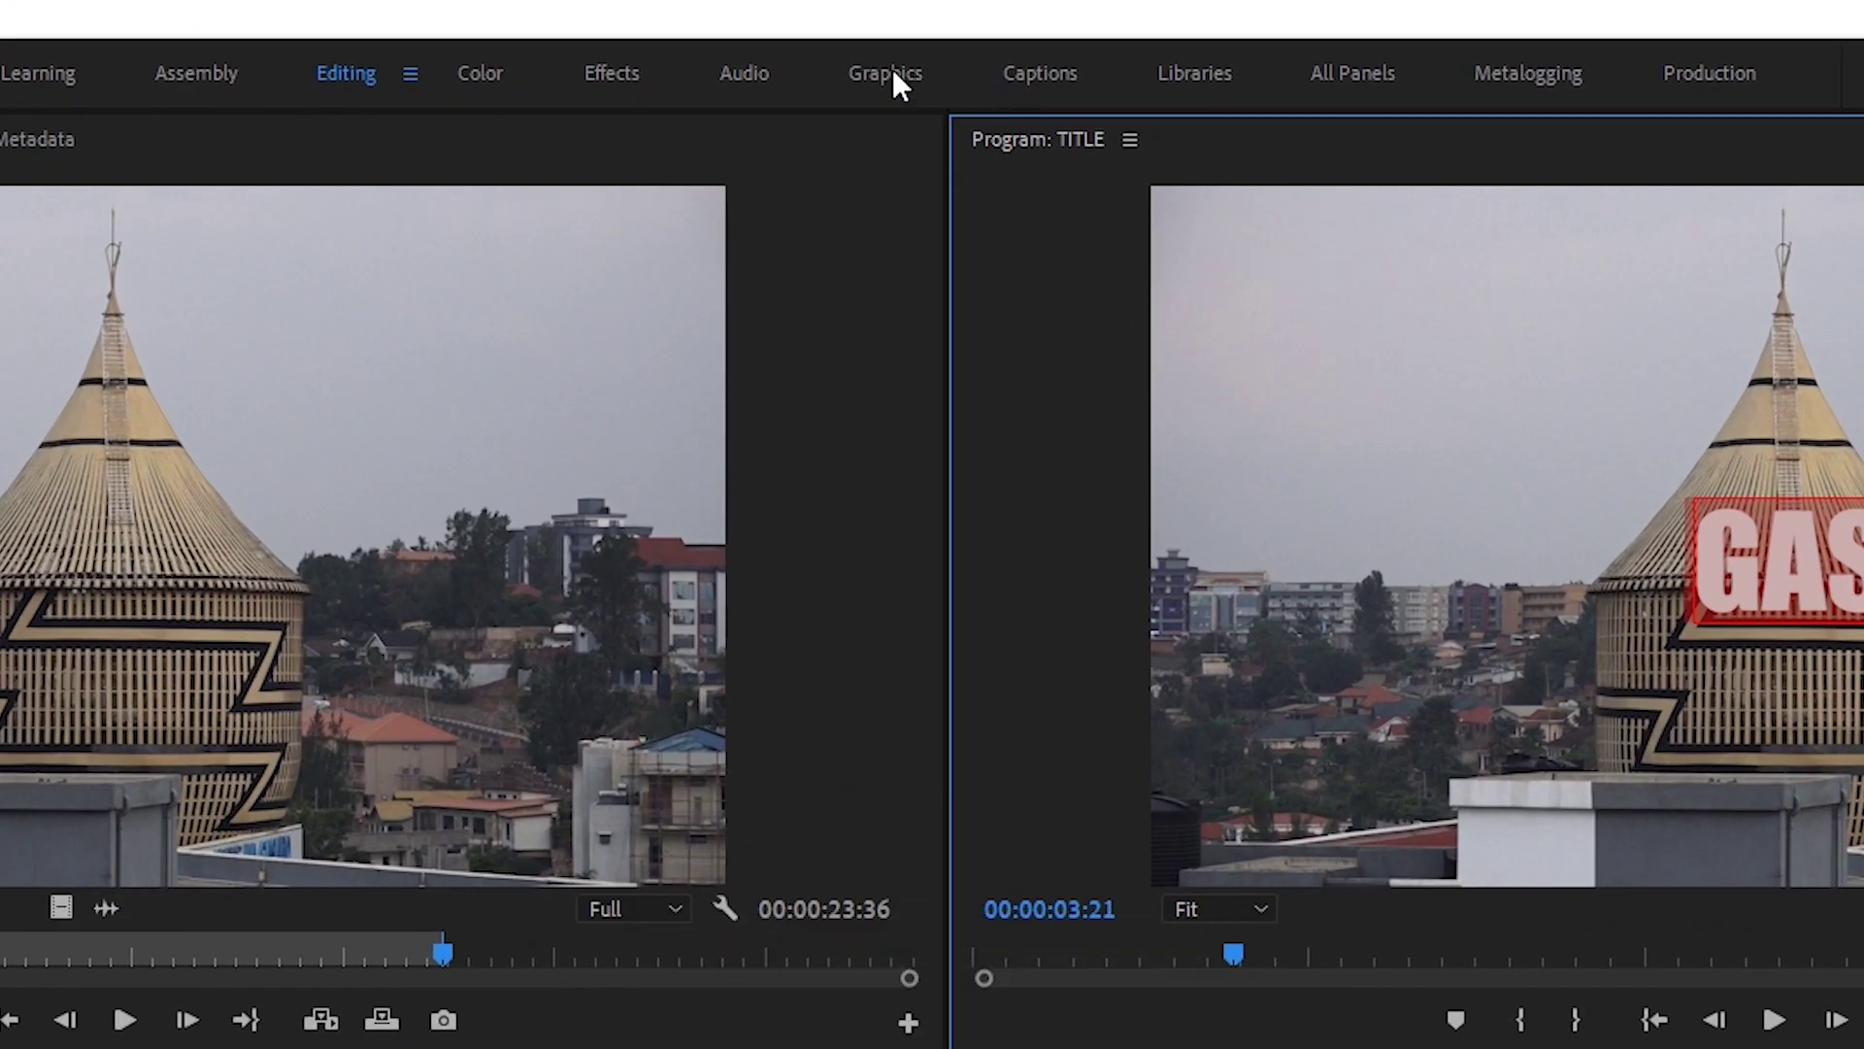
{"action": "left_click", "coordinate": [894, 68]}
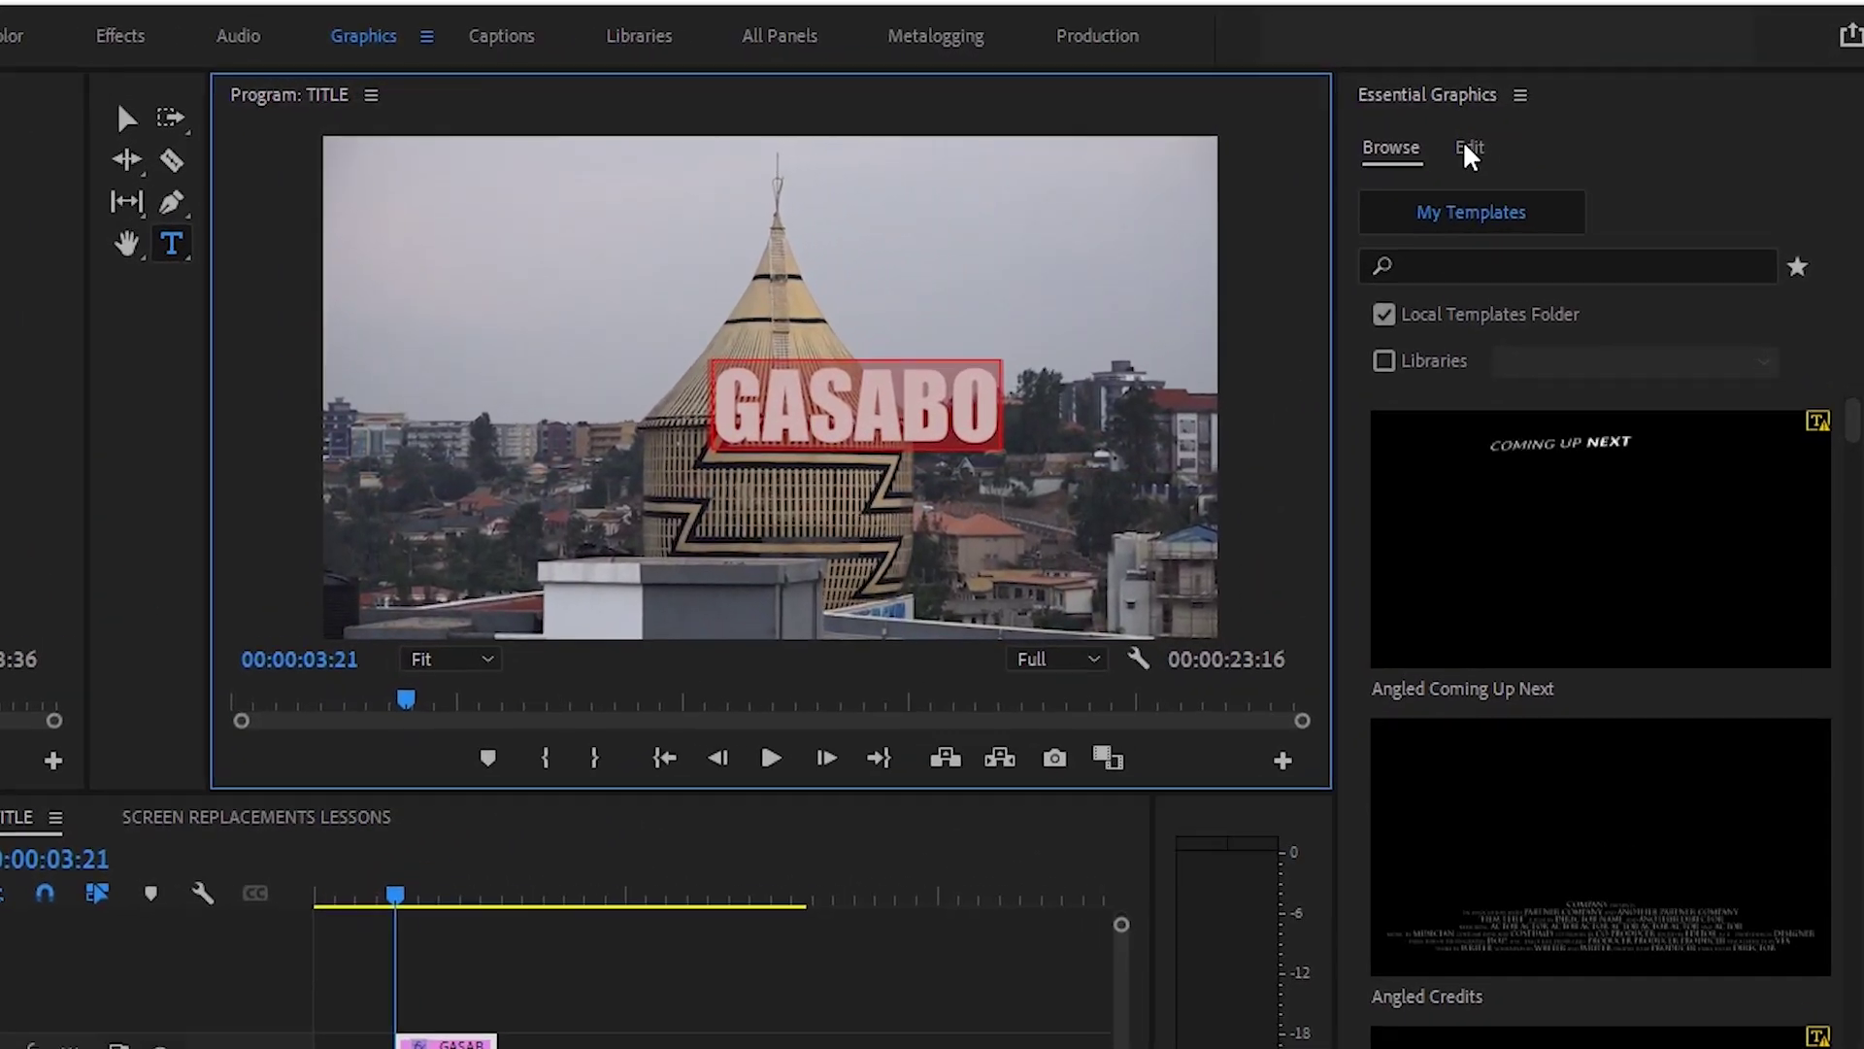
{"action": "left_click", "coordinate": [1470, 151]}
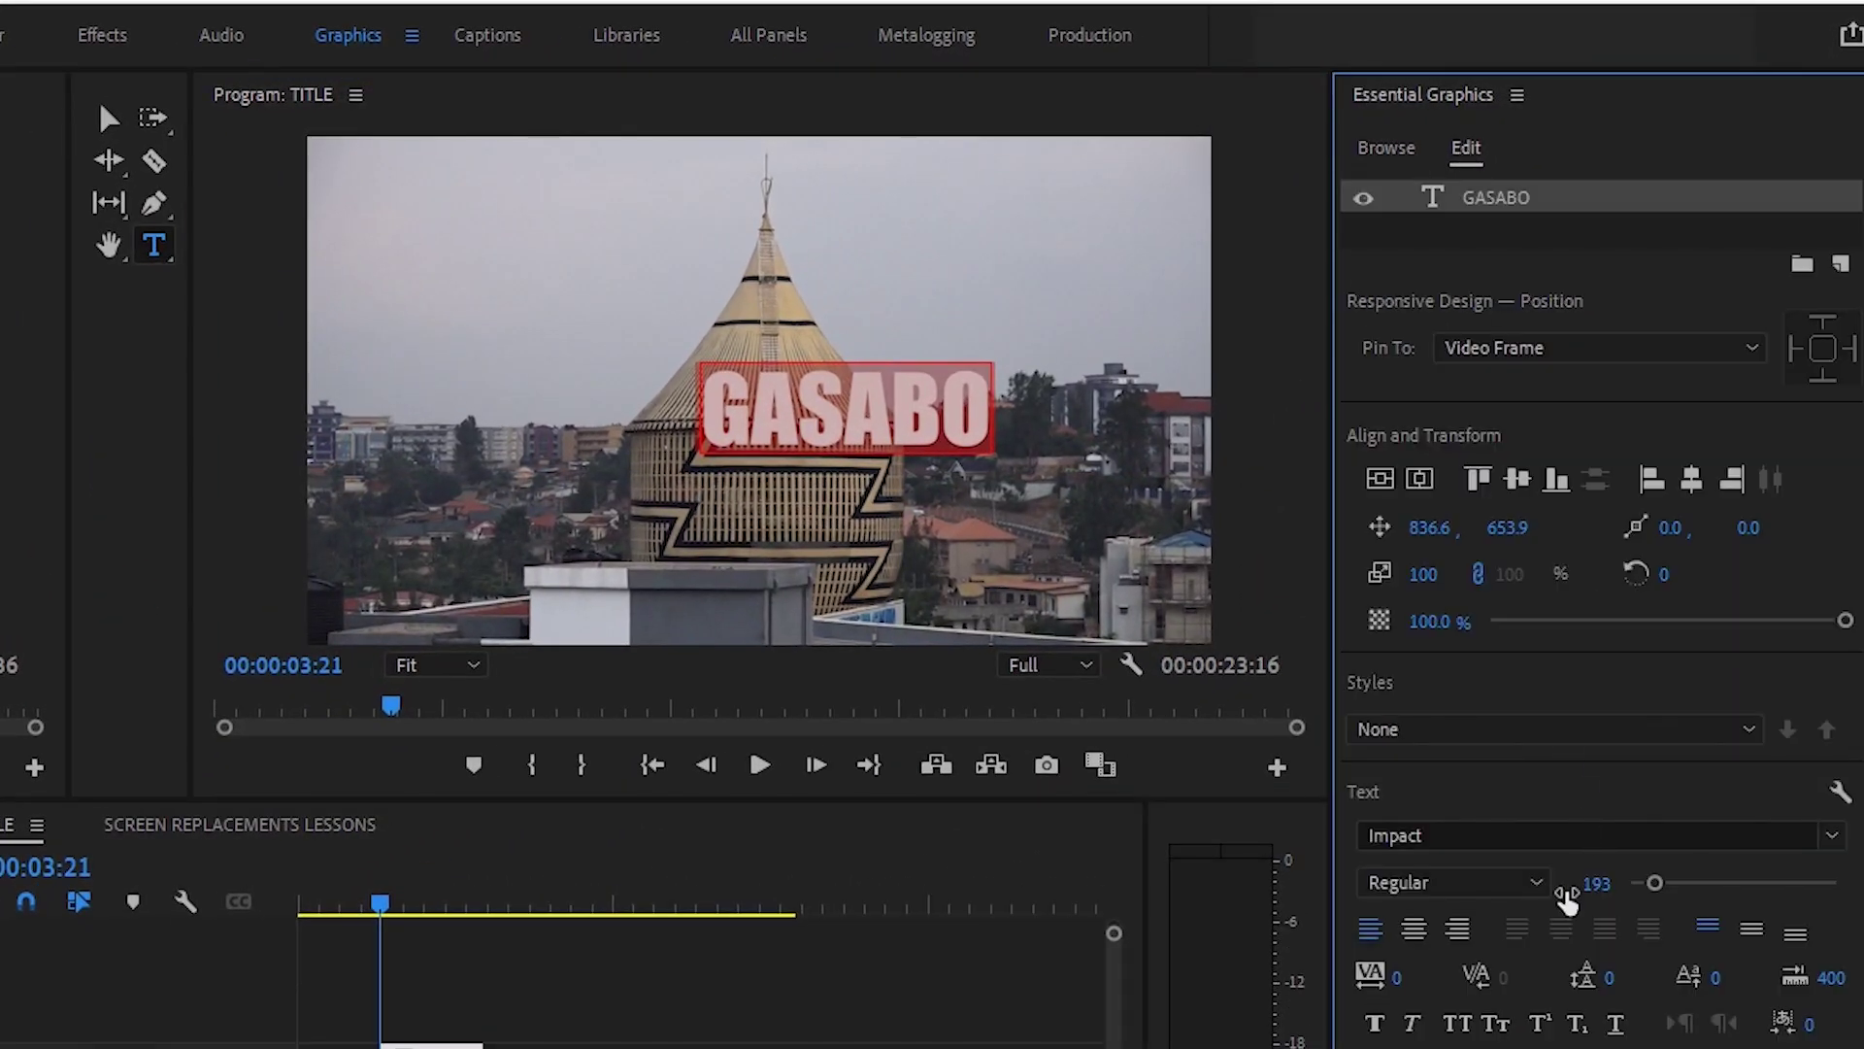
{"action": "left_click", "coordinate": [1420, 479]}
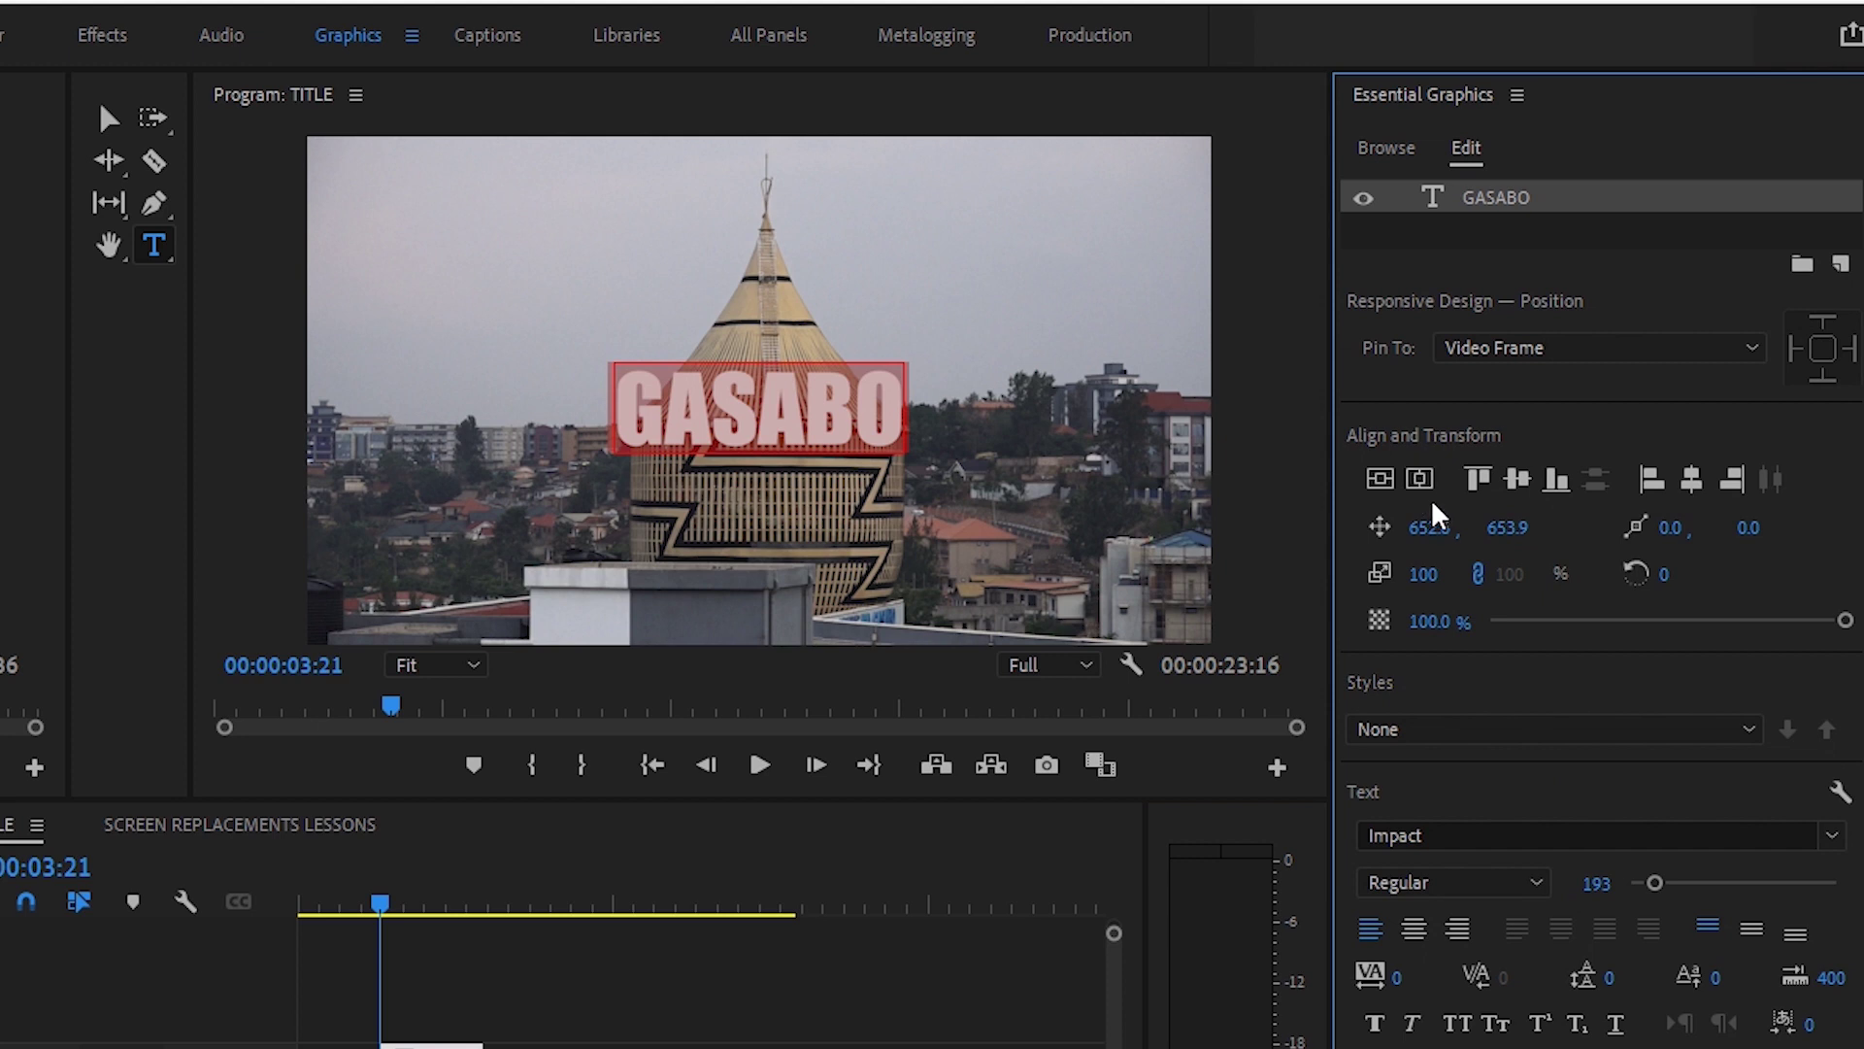
{"action": "left_click", "coordinate": [1380, 478]}
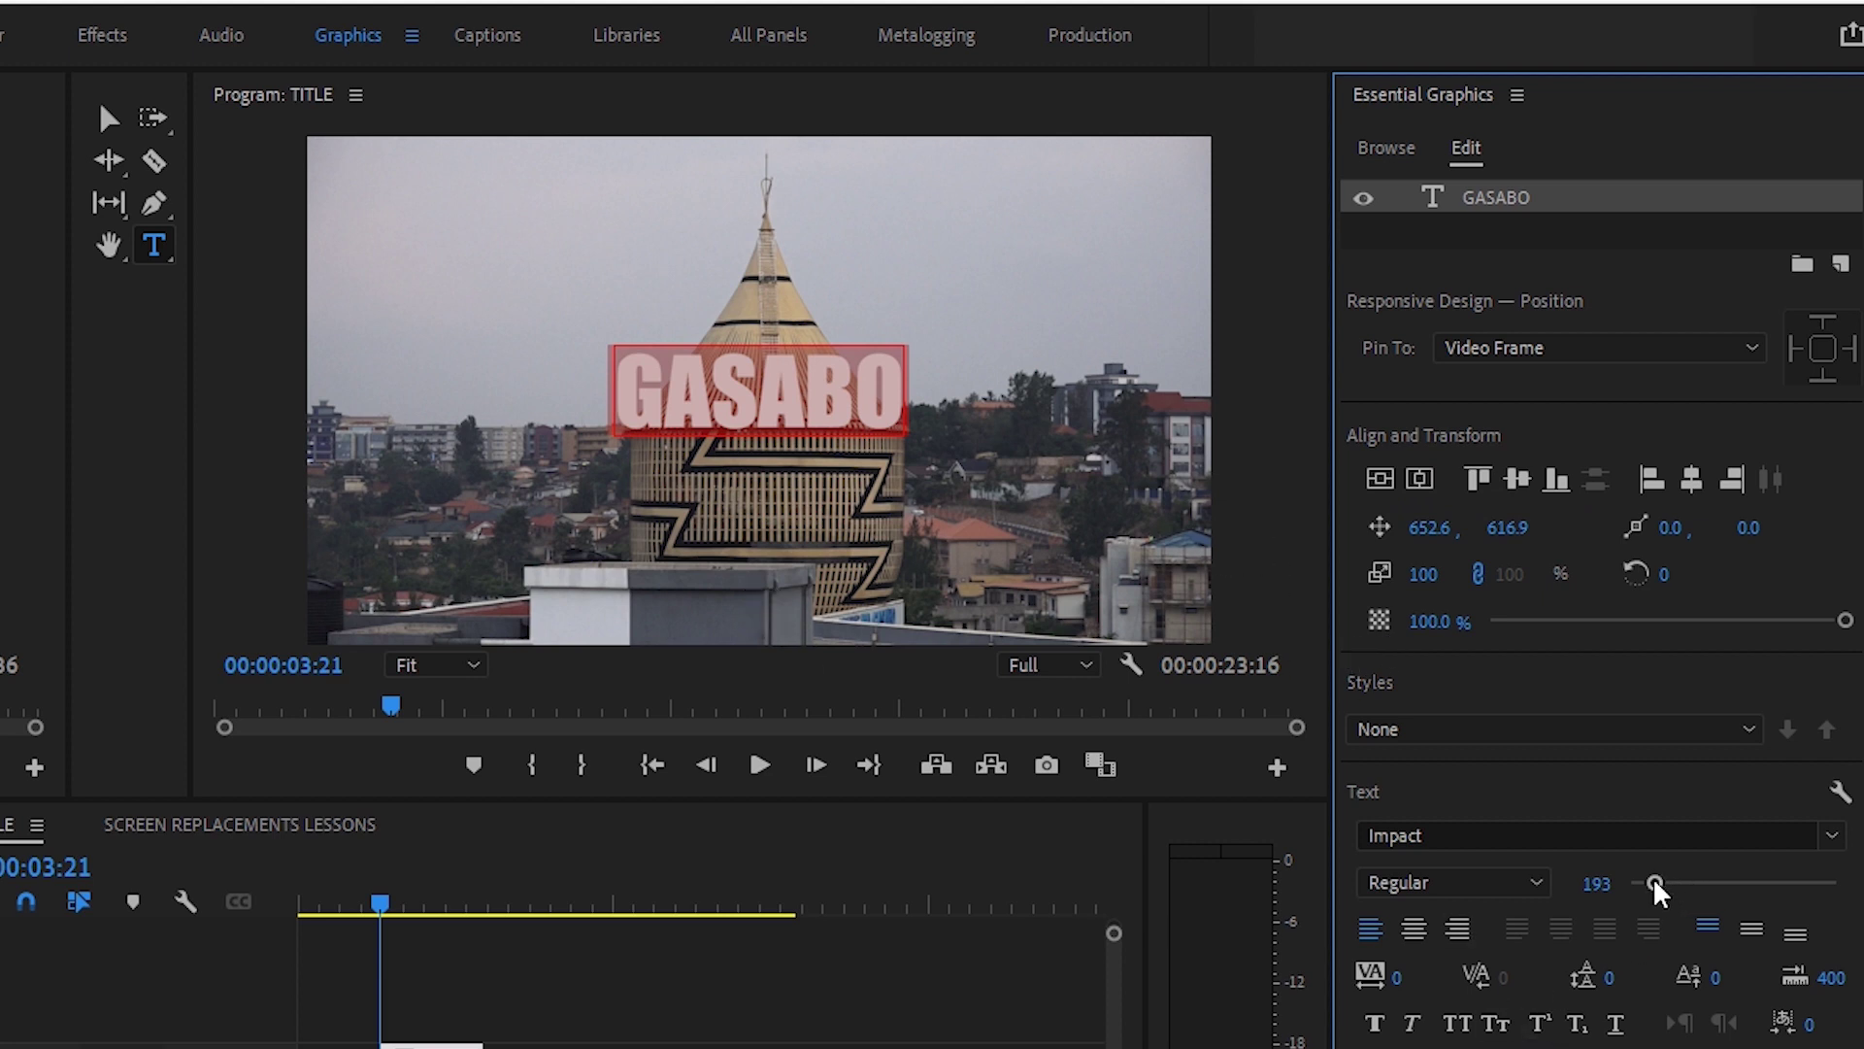
- Enlarge the GASABO text to font size 578 and recentre it vertically and horizontally in the frame
{"action": "left_click_drag", "start_coordinate": [1652, 885], "coordinate": [1688, 883]}
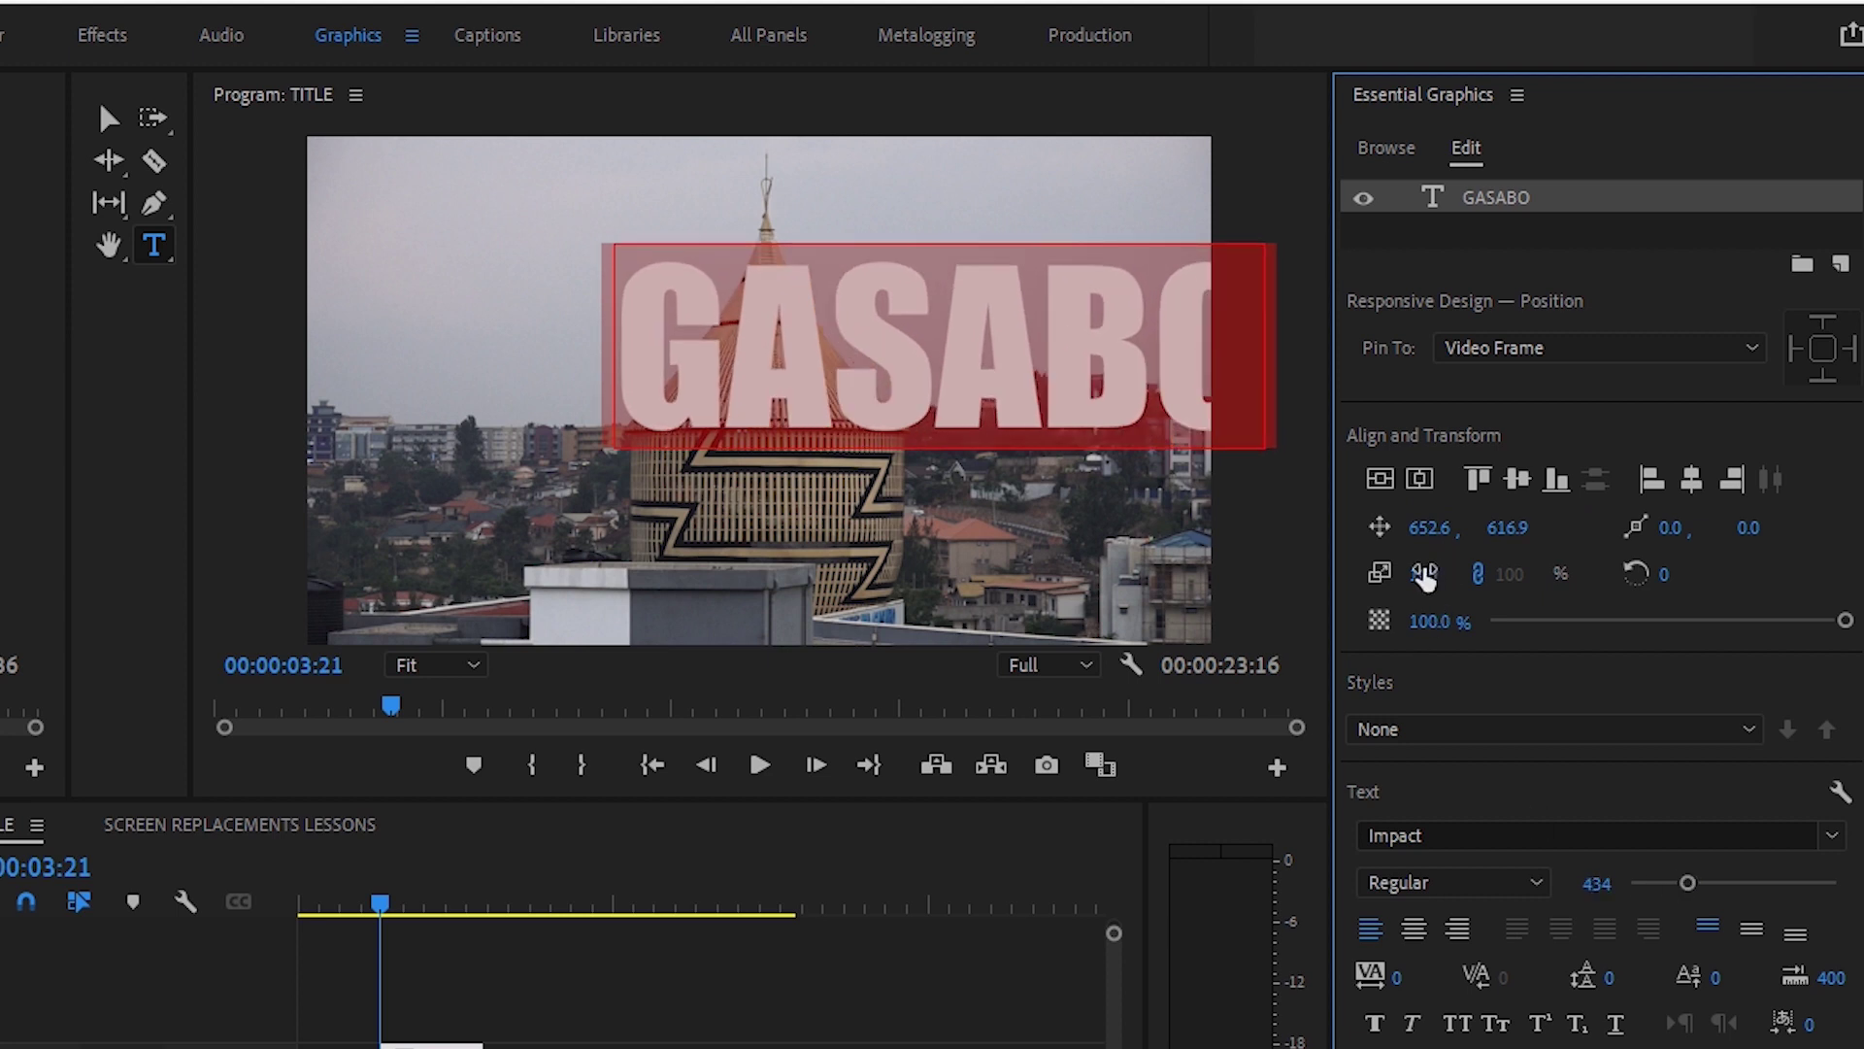
{"action": "left_click", "coordinate": [1380, 479]}
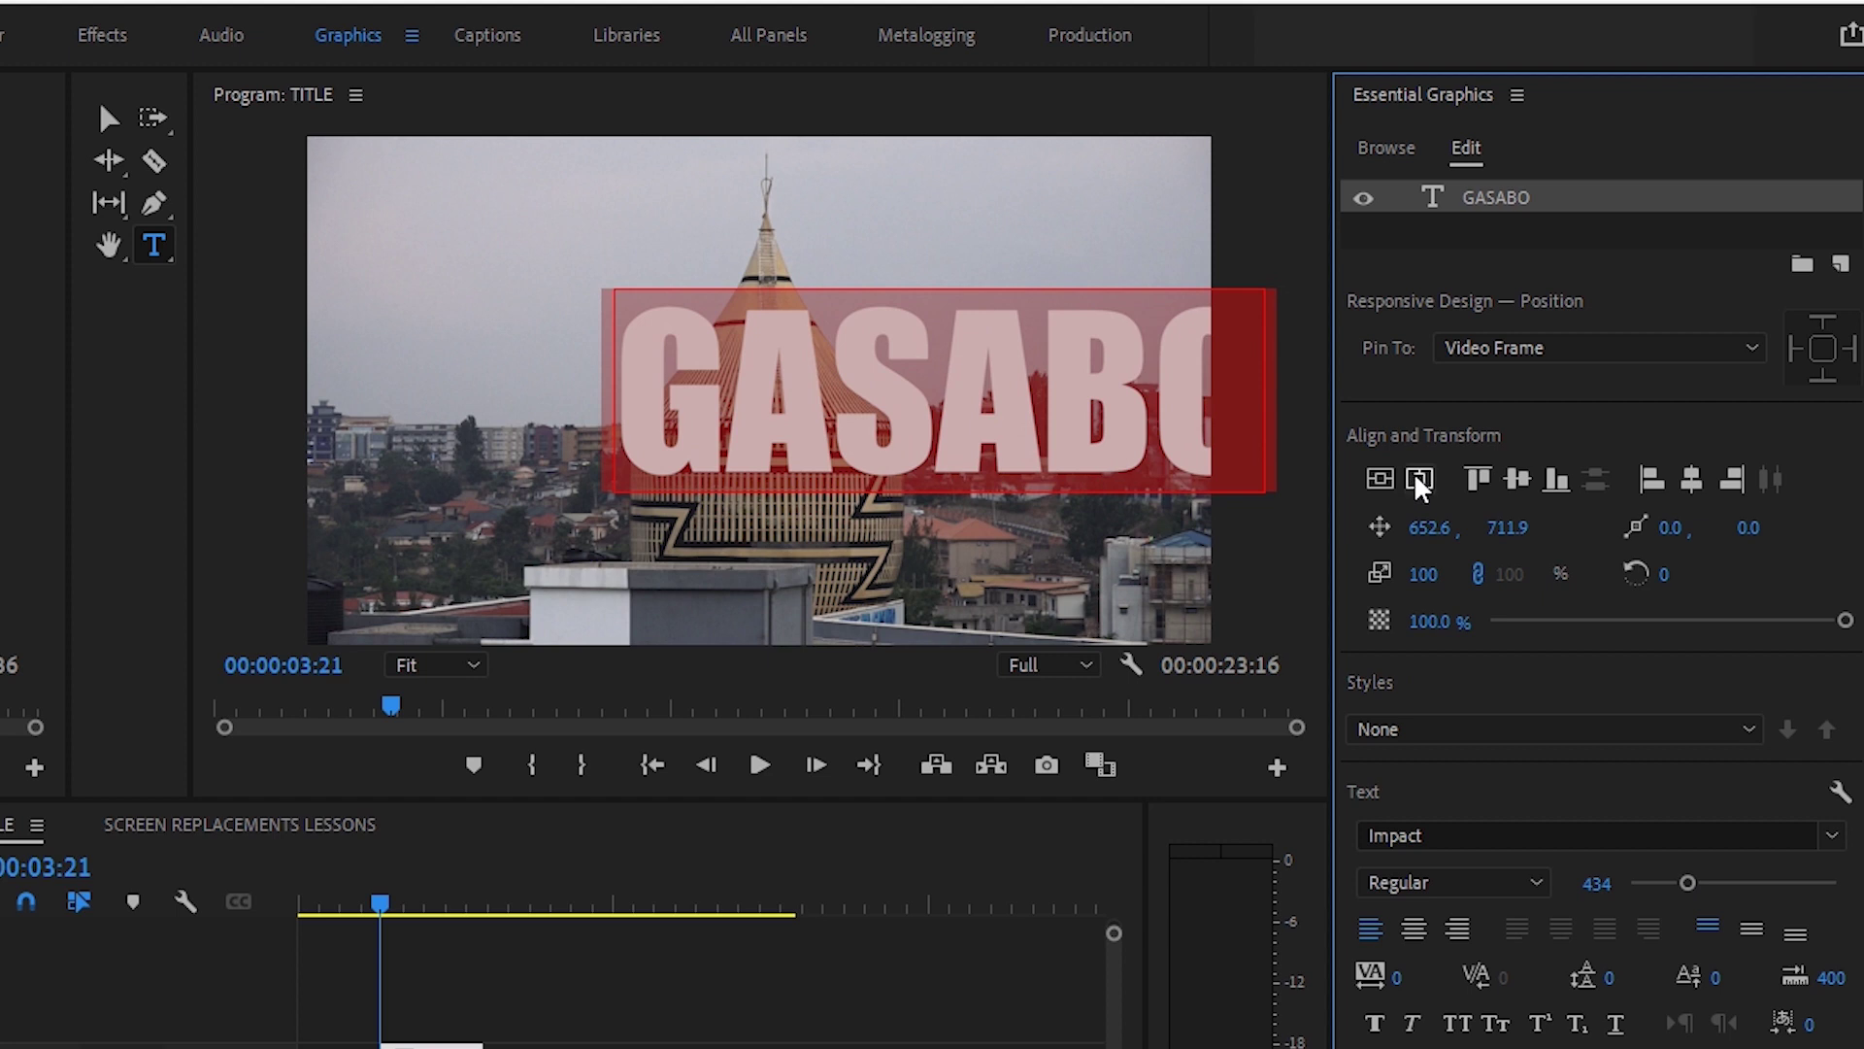
{"action": "left_click", "coordinate": [1420, 479]}
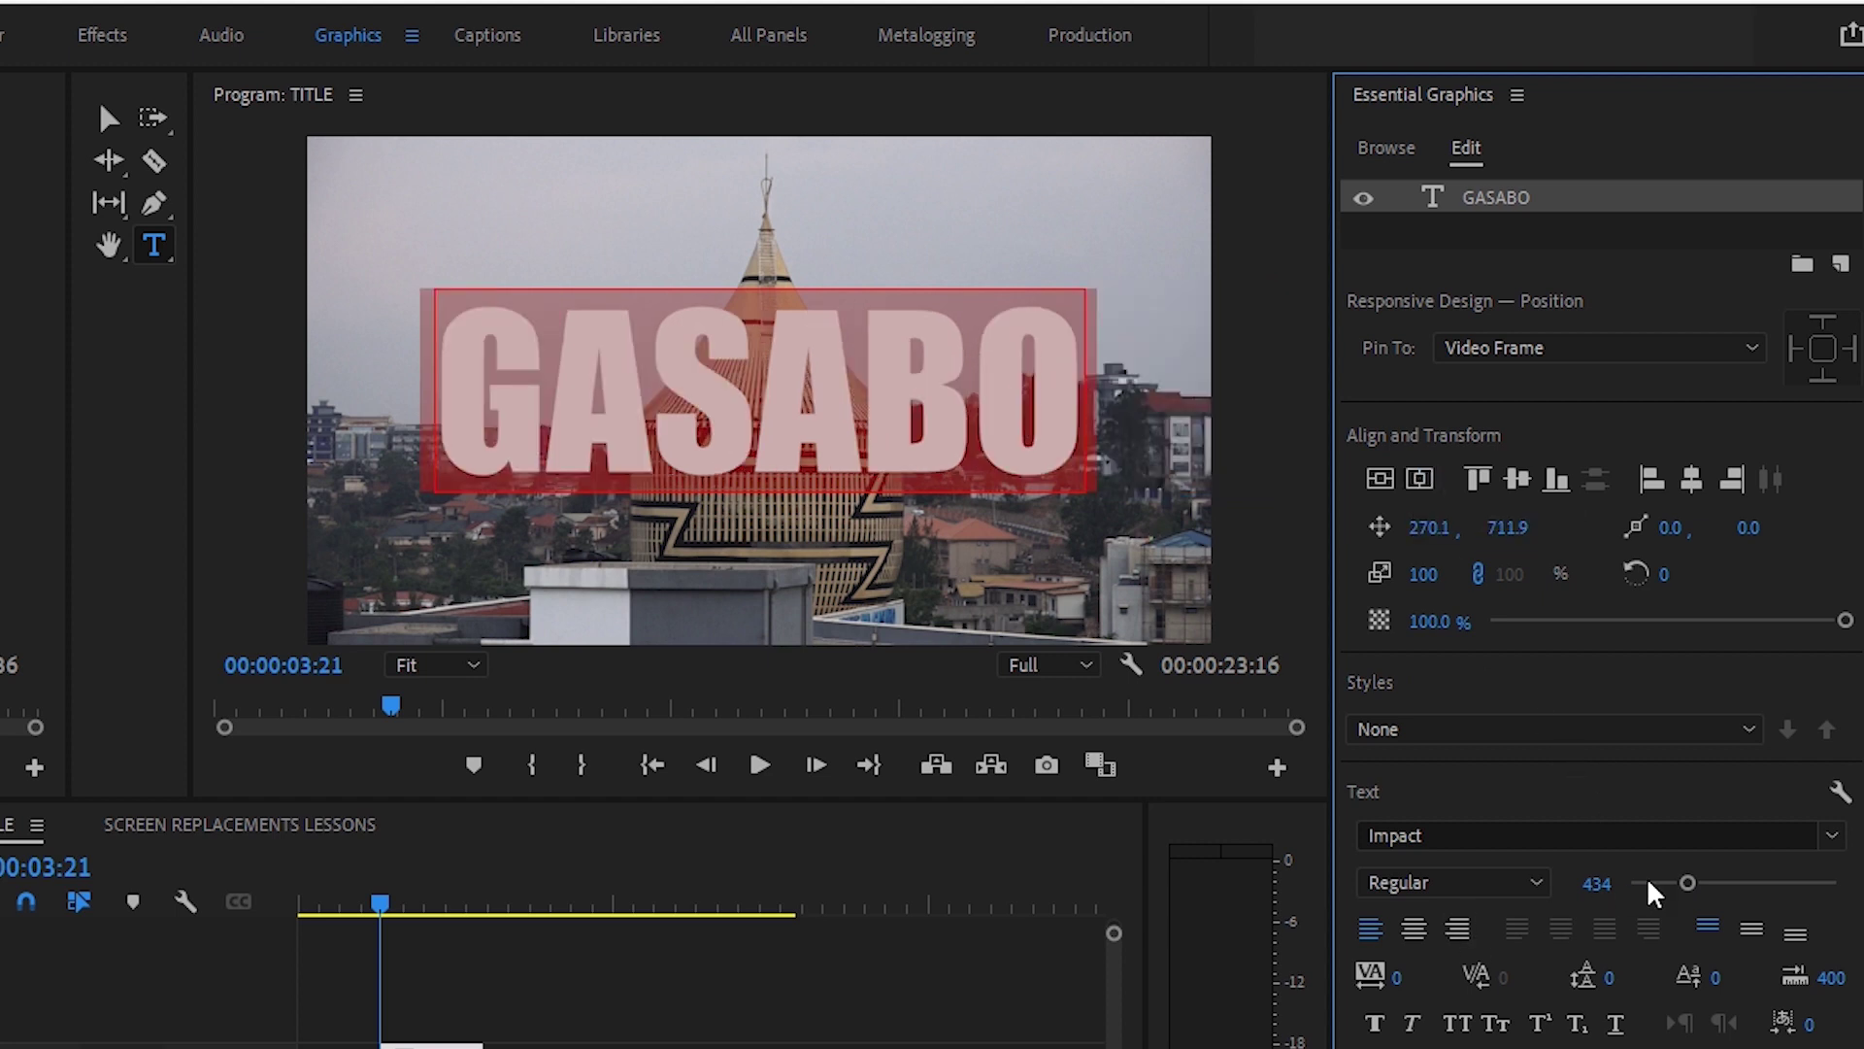
{"action": "left_click_drag", "start_coordinate": [1685, 886], "coordinate": [1706, 882]}
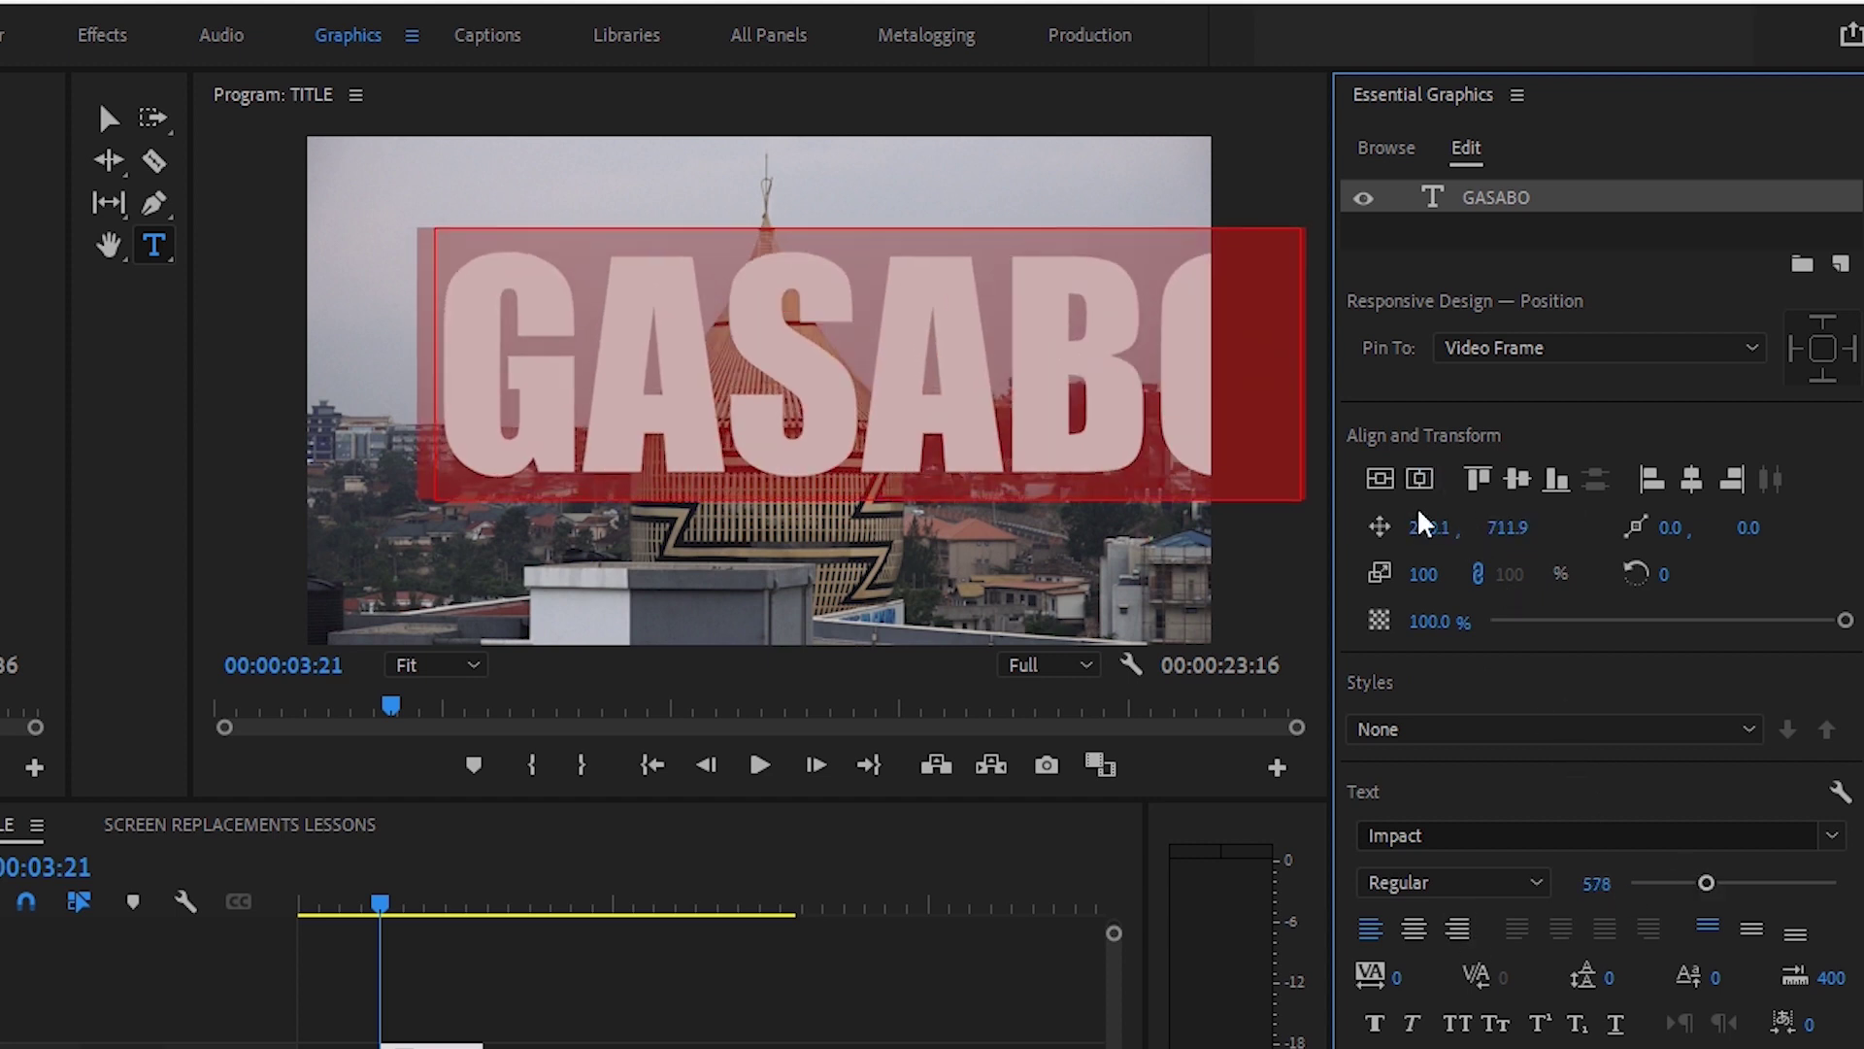
{"action": "left_click", "coordinate": [1379, 480]}
{"action": "left_click", "coordinate": [1419, 480]}
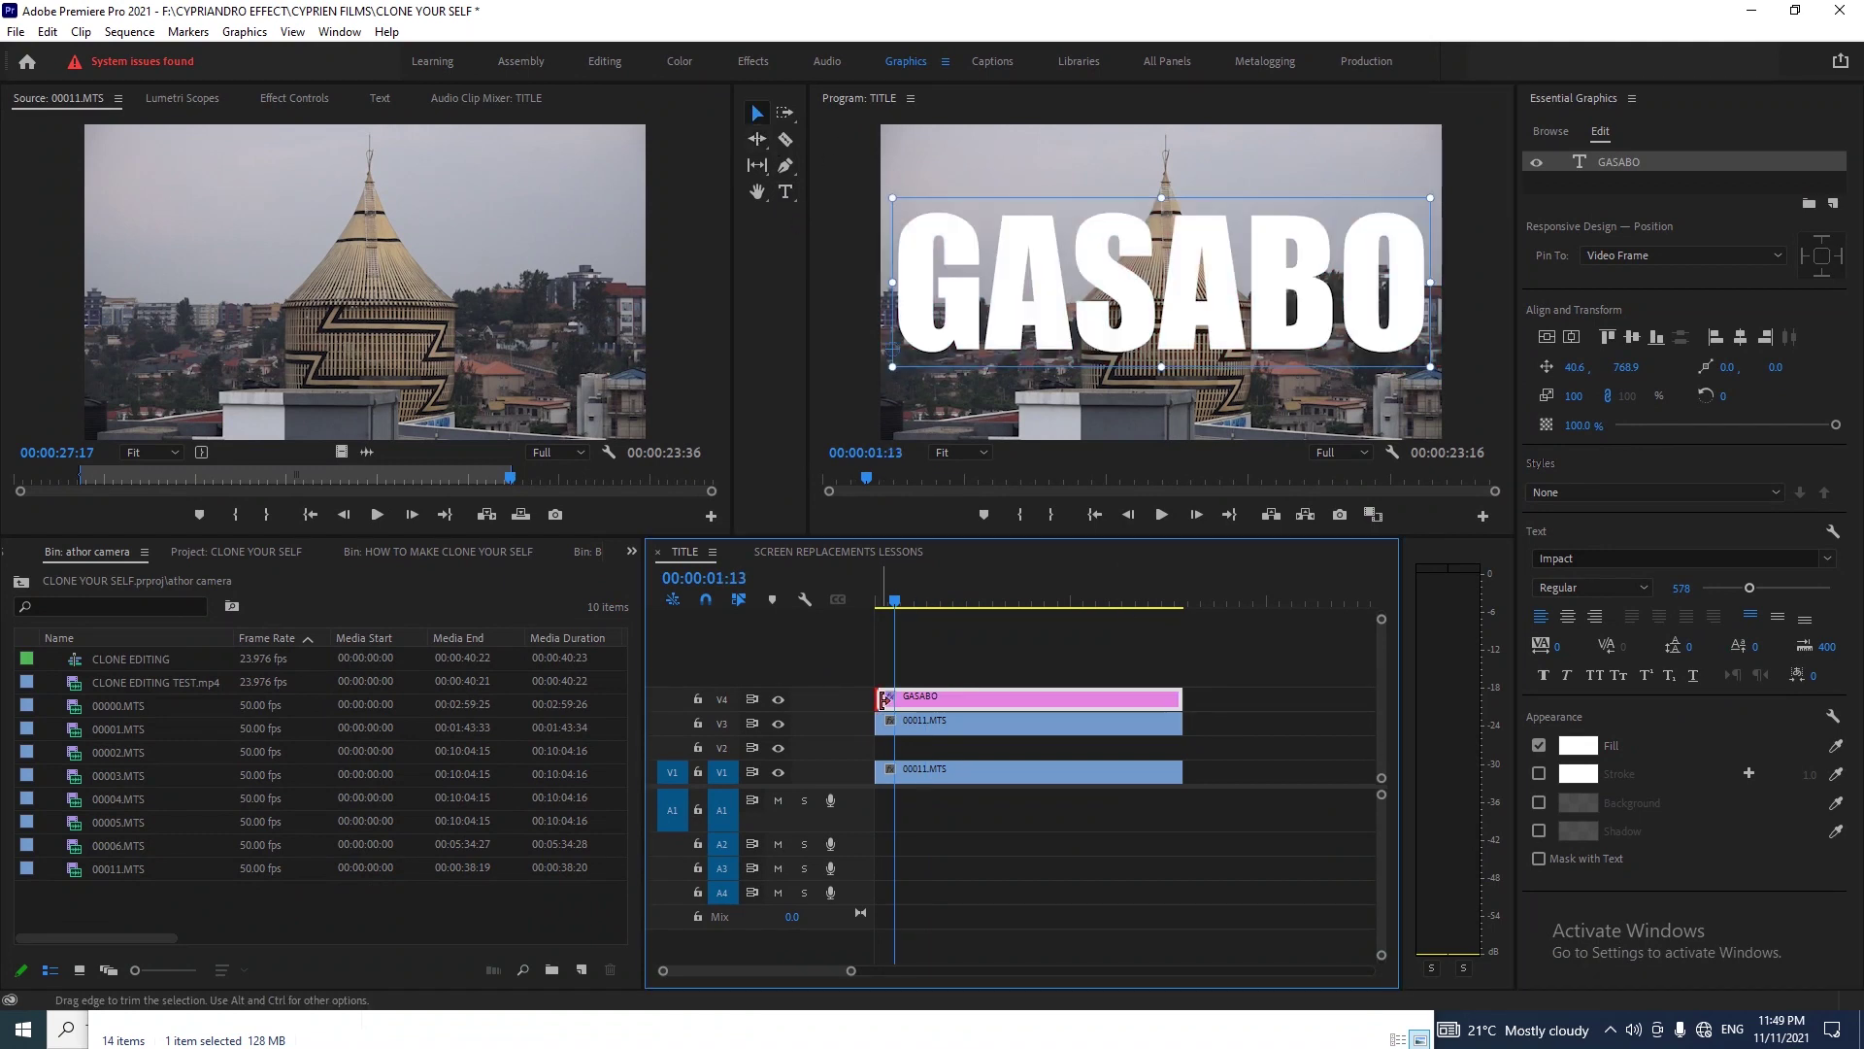
- Trim the start of the GASABO title clip to 00:00:05:19, check the title mid-clip and return to the sequence start
{"action": "left_click_drag", "start_coordinate": [883, 699], "coordinate": [960, 695]}
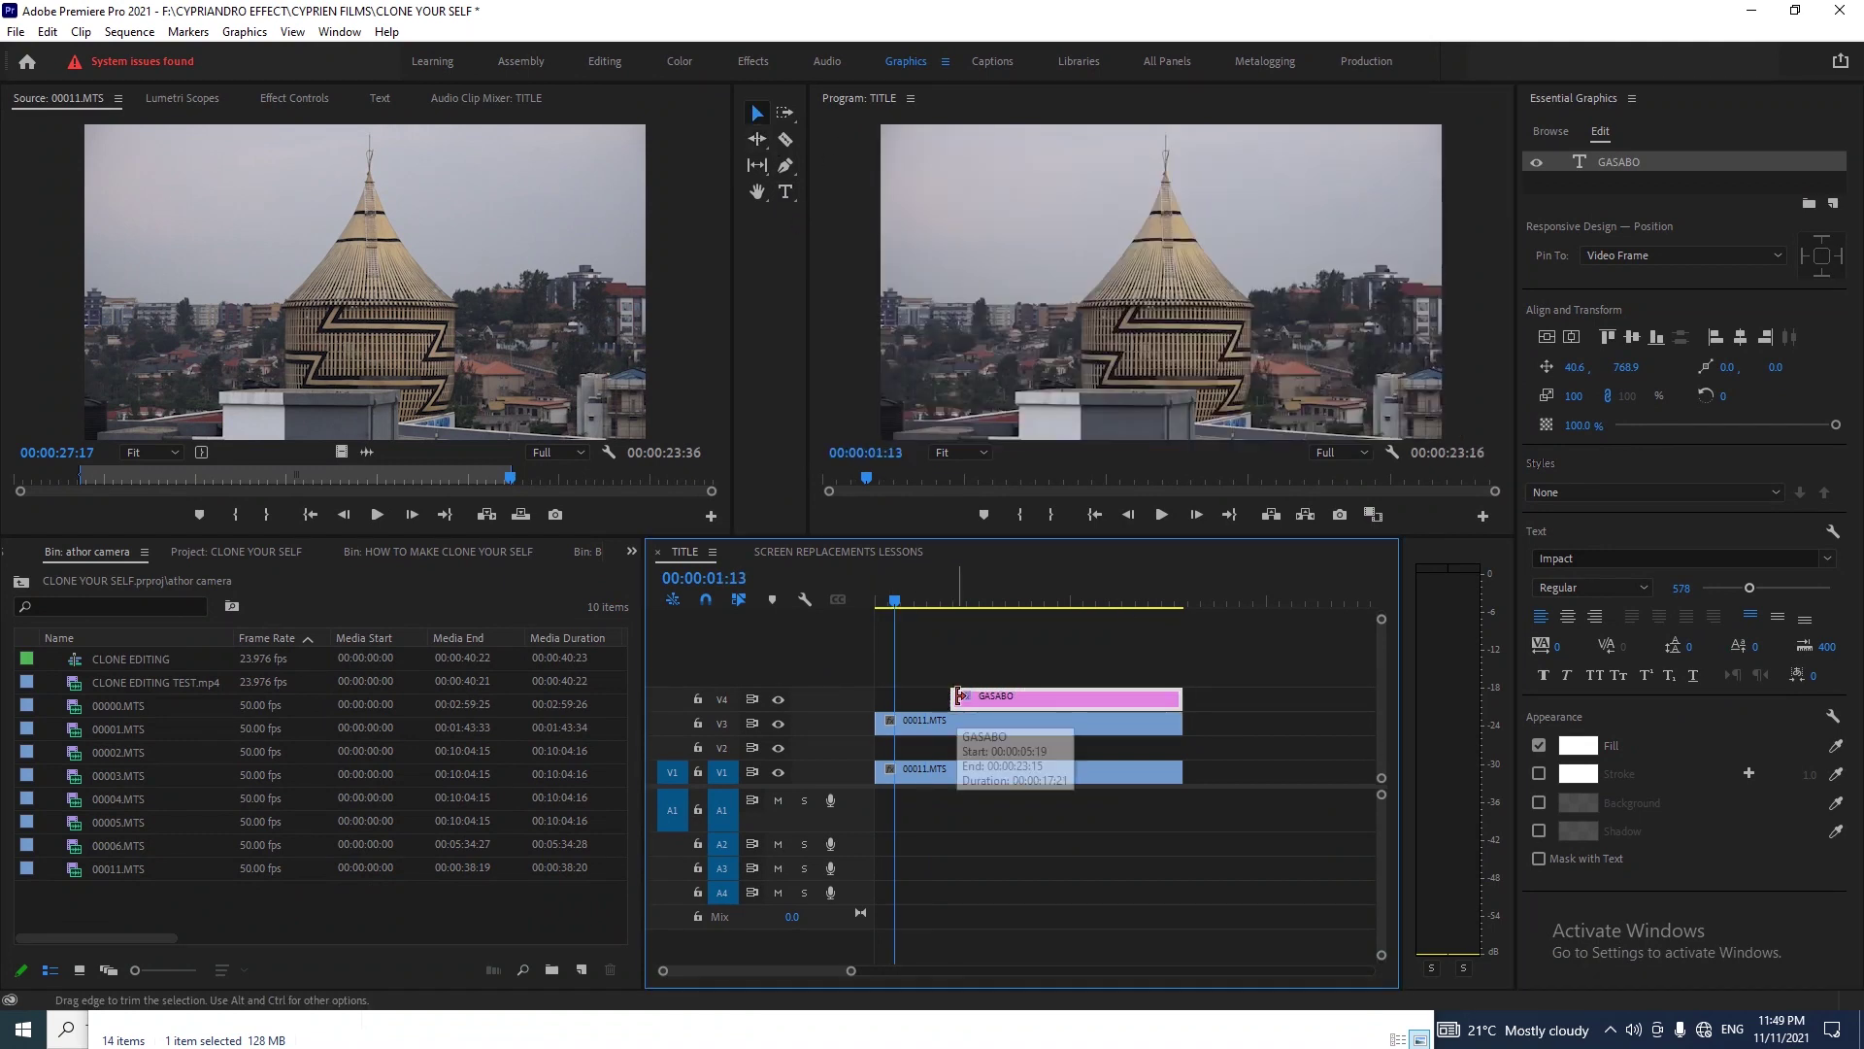
{"action": "left_click", "coordinate": [1016, 599]}
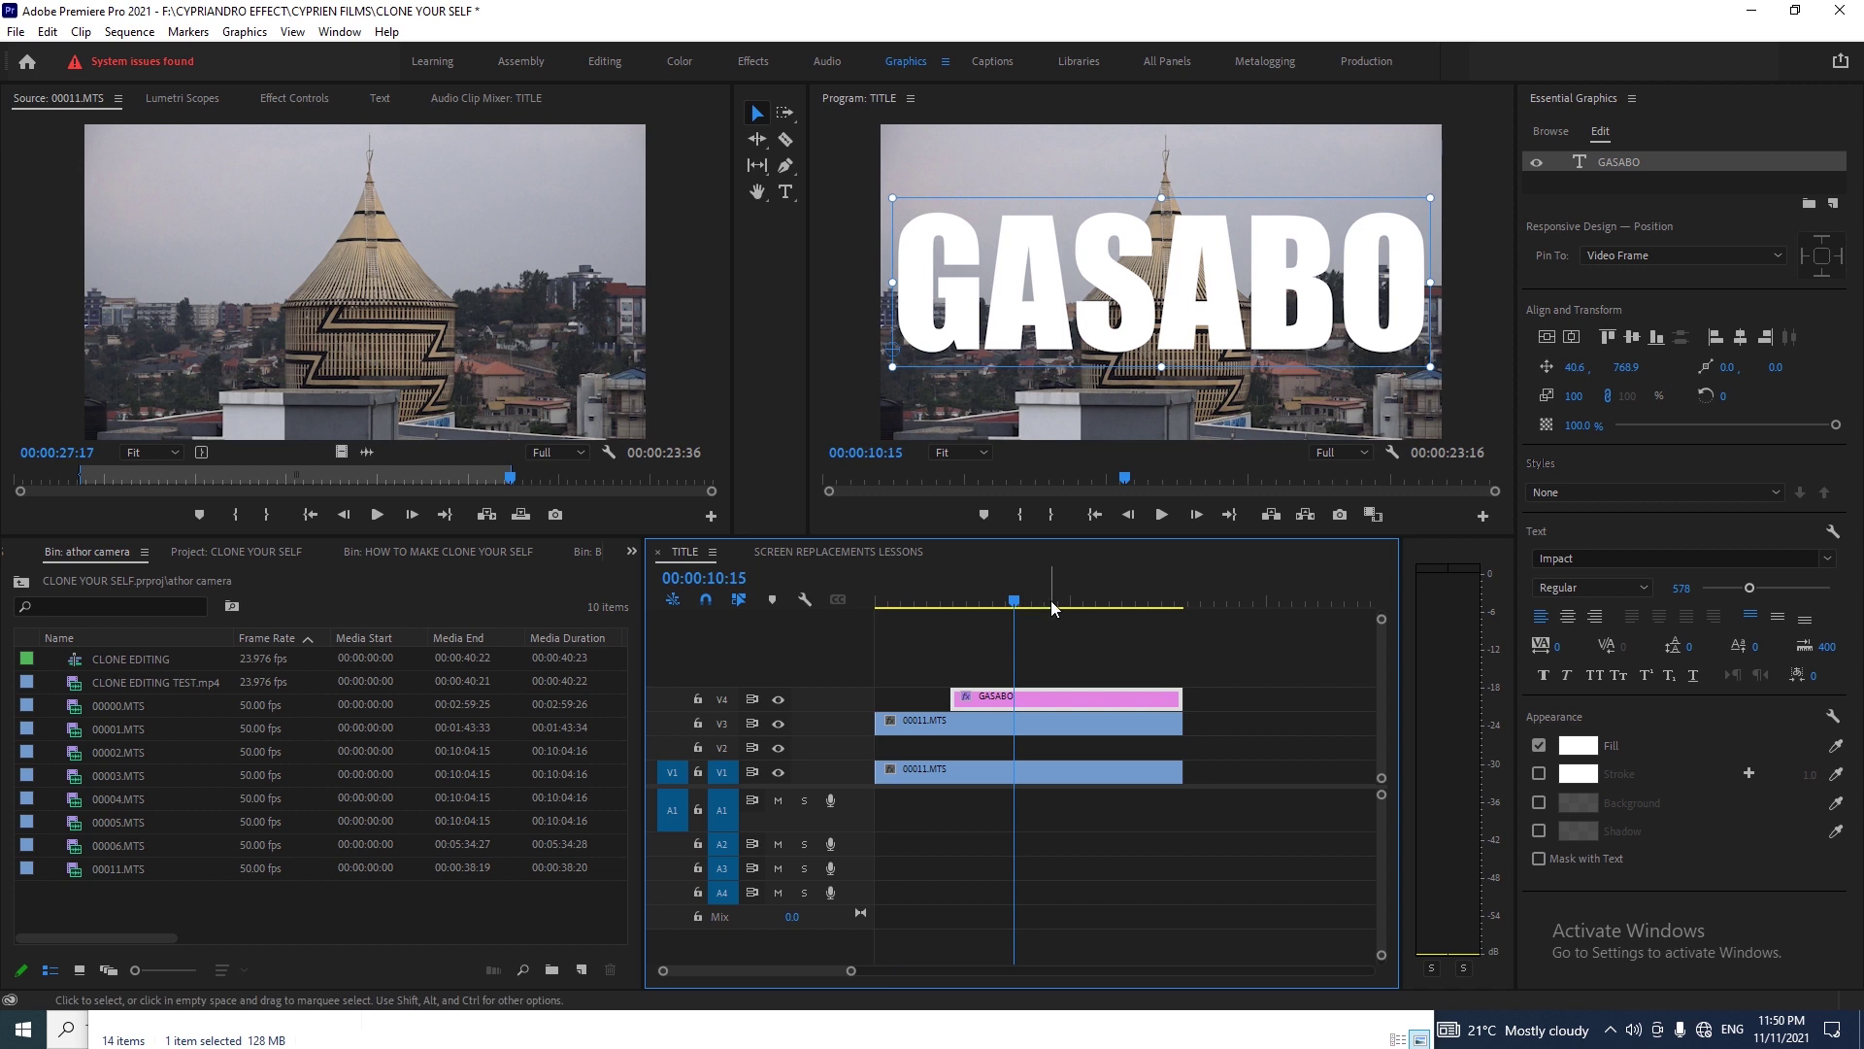
{"action": "key", "text": "Home"}
- Start a free-draw opacity mask on the 00011.MTS copy on V3, with the playhead at 00:00:02:21
{"action": "left_click", "coordinate": [914, 721]}
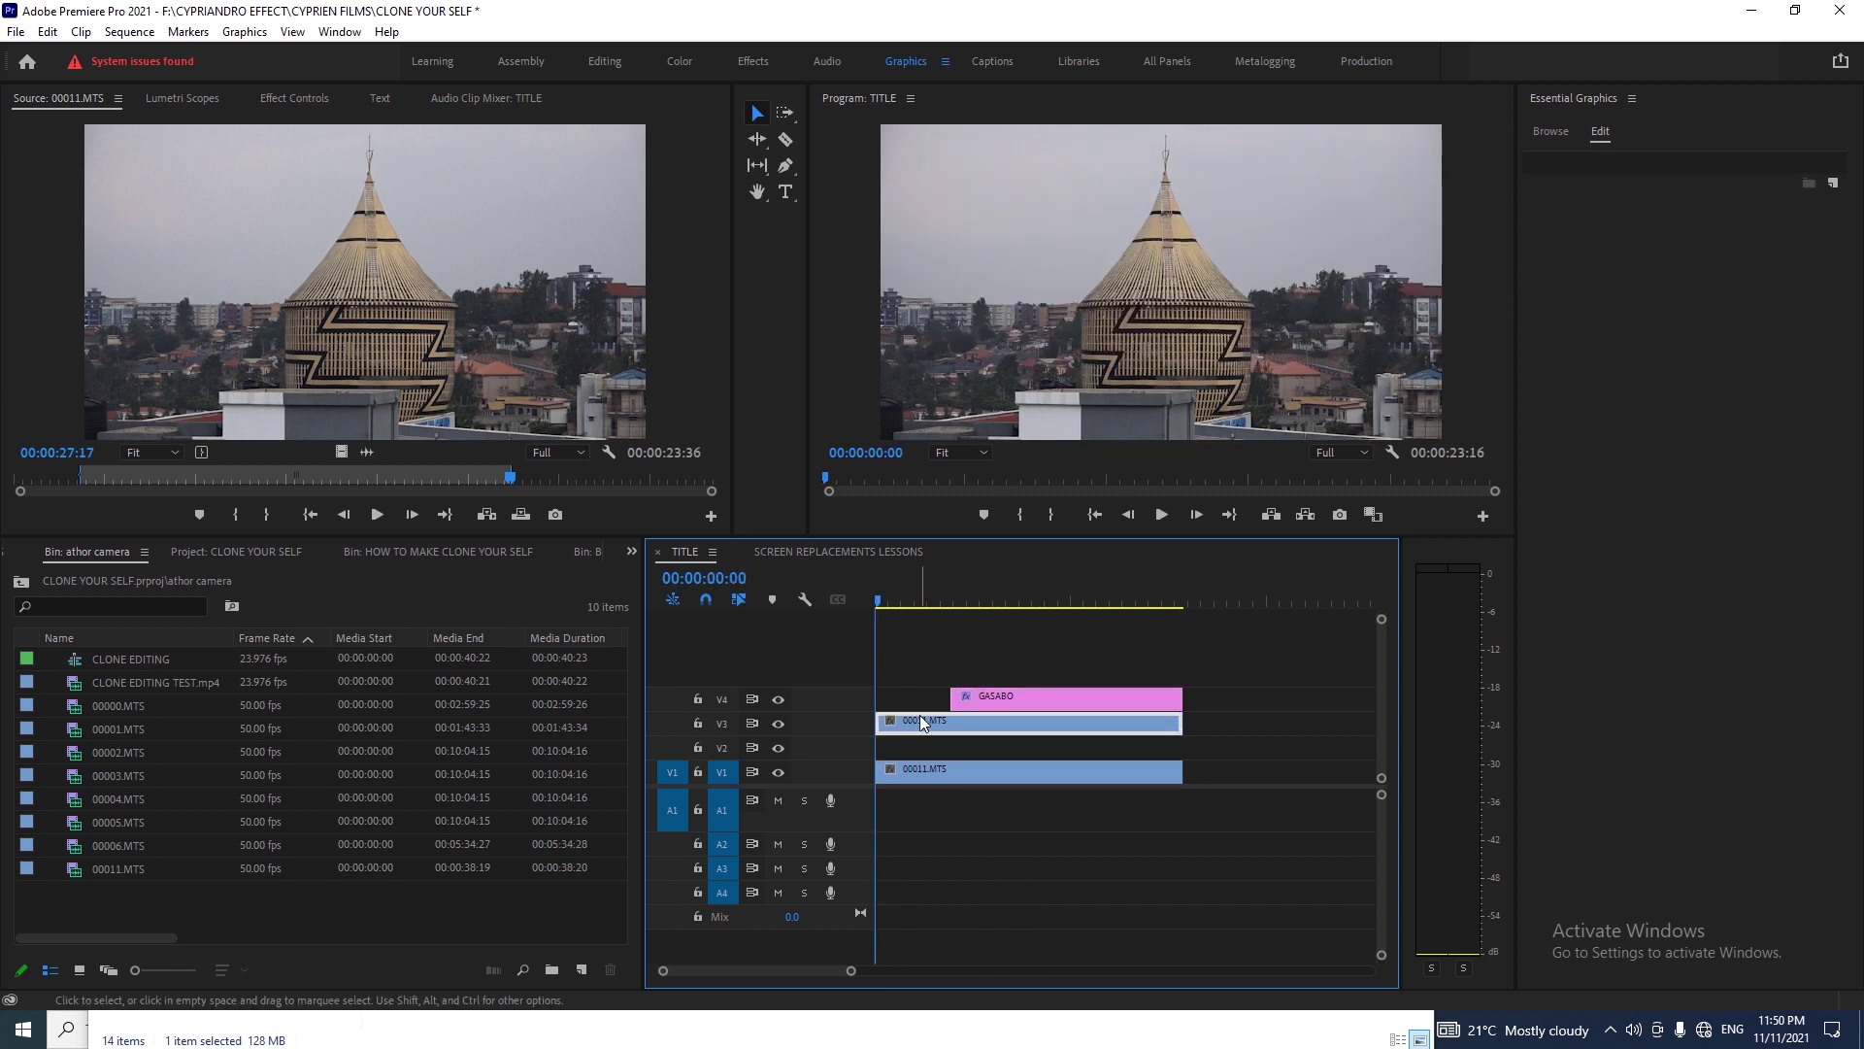
{"action": "left_click", "coordinate": [903, 600]}
{"action": "double_click", "coordinate": [913, 724]}
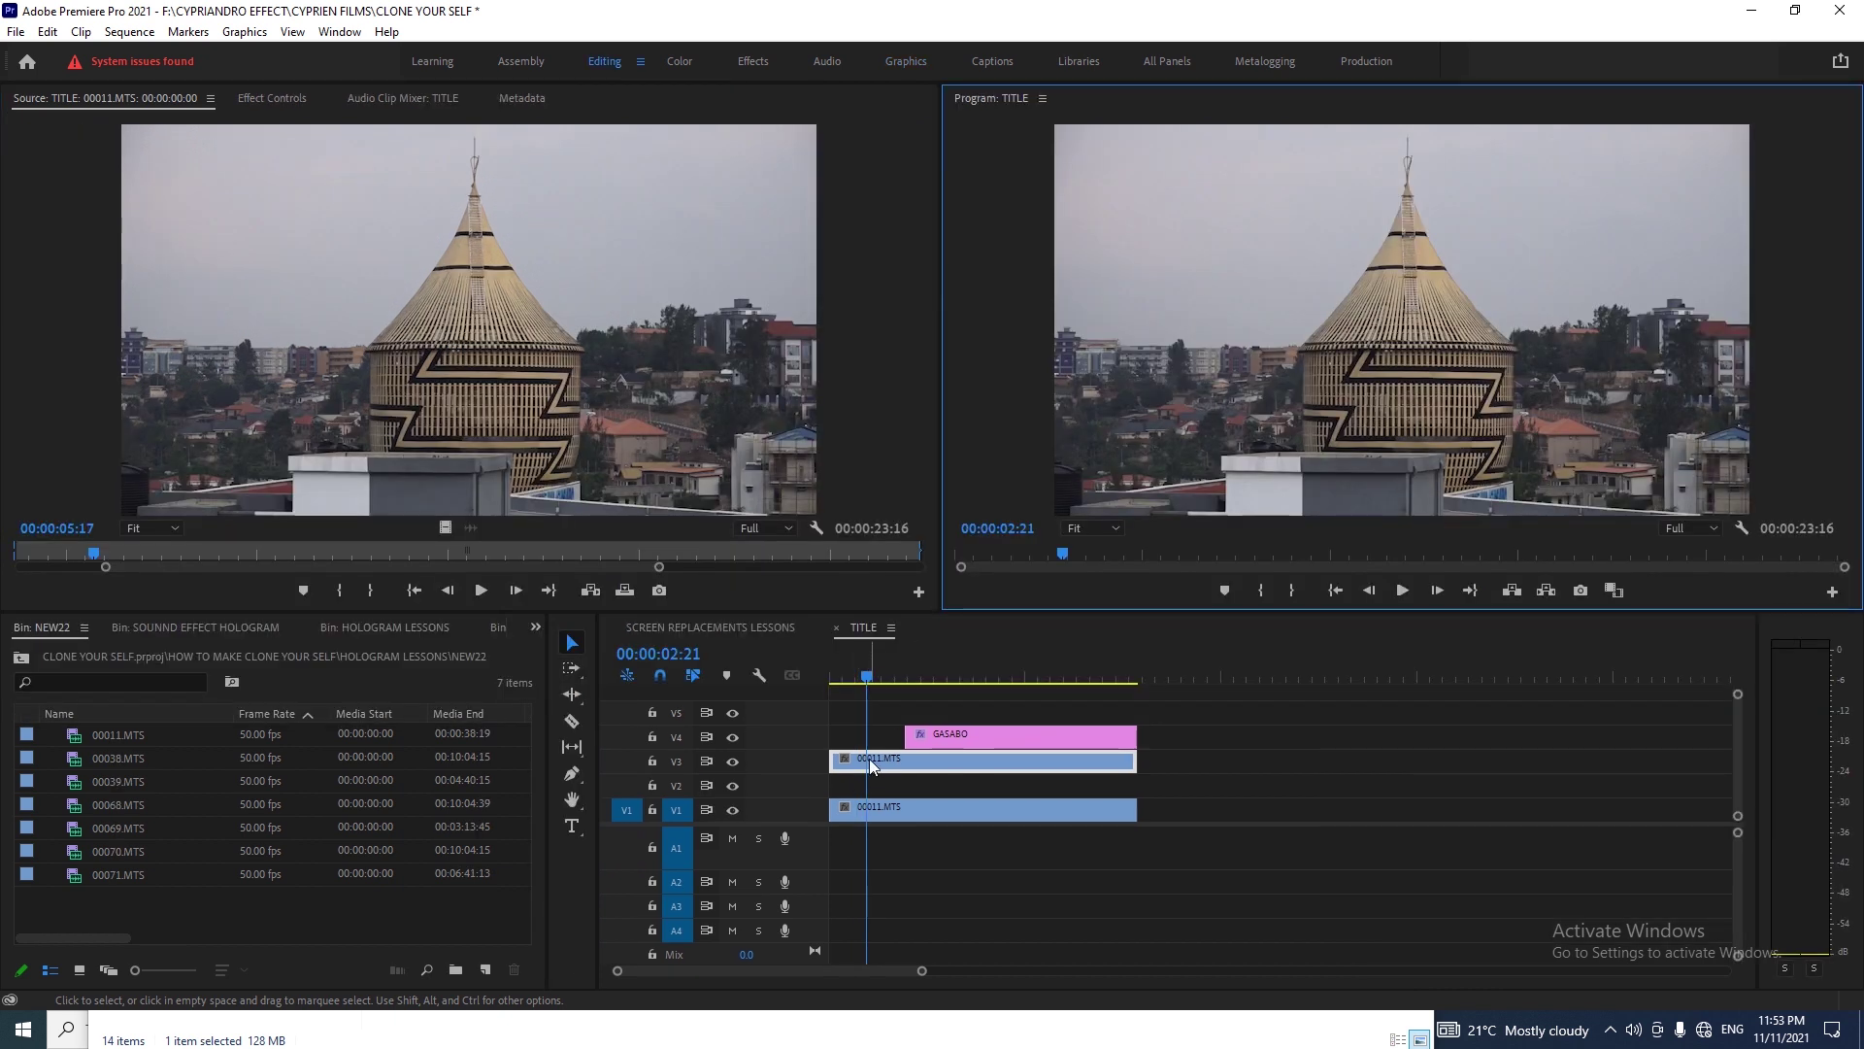
{"action": "left_click", "coordinate": [870, 759]}
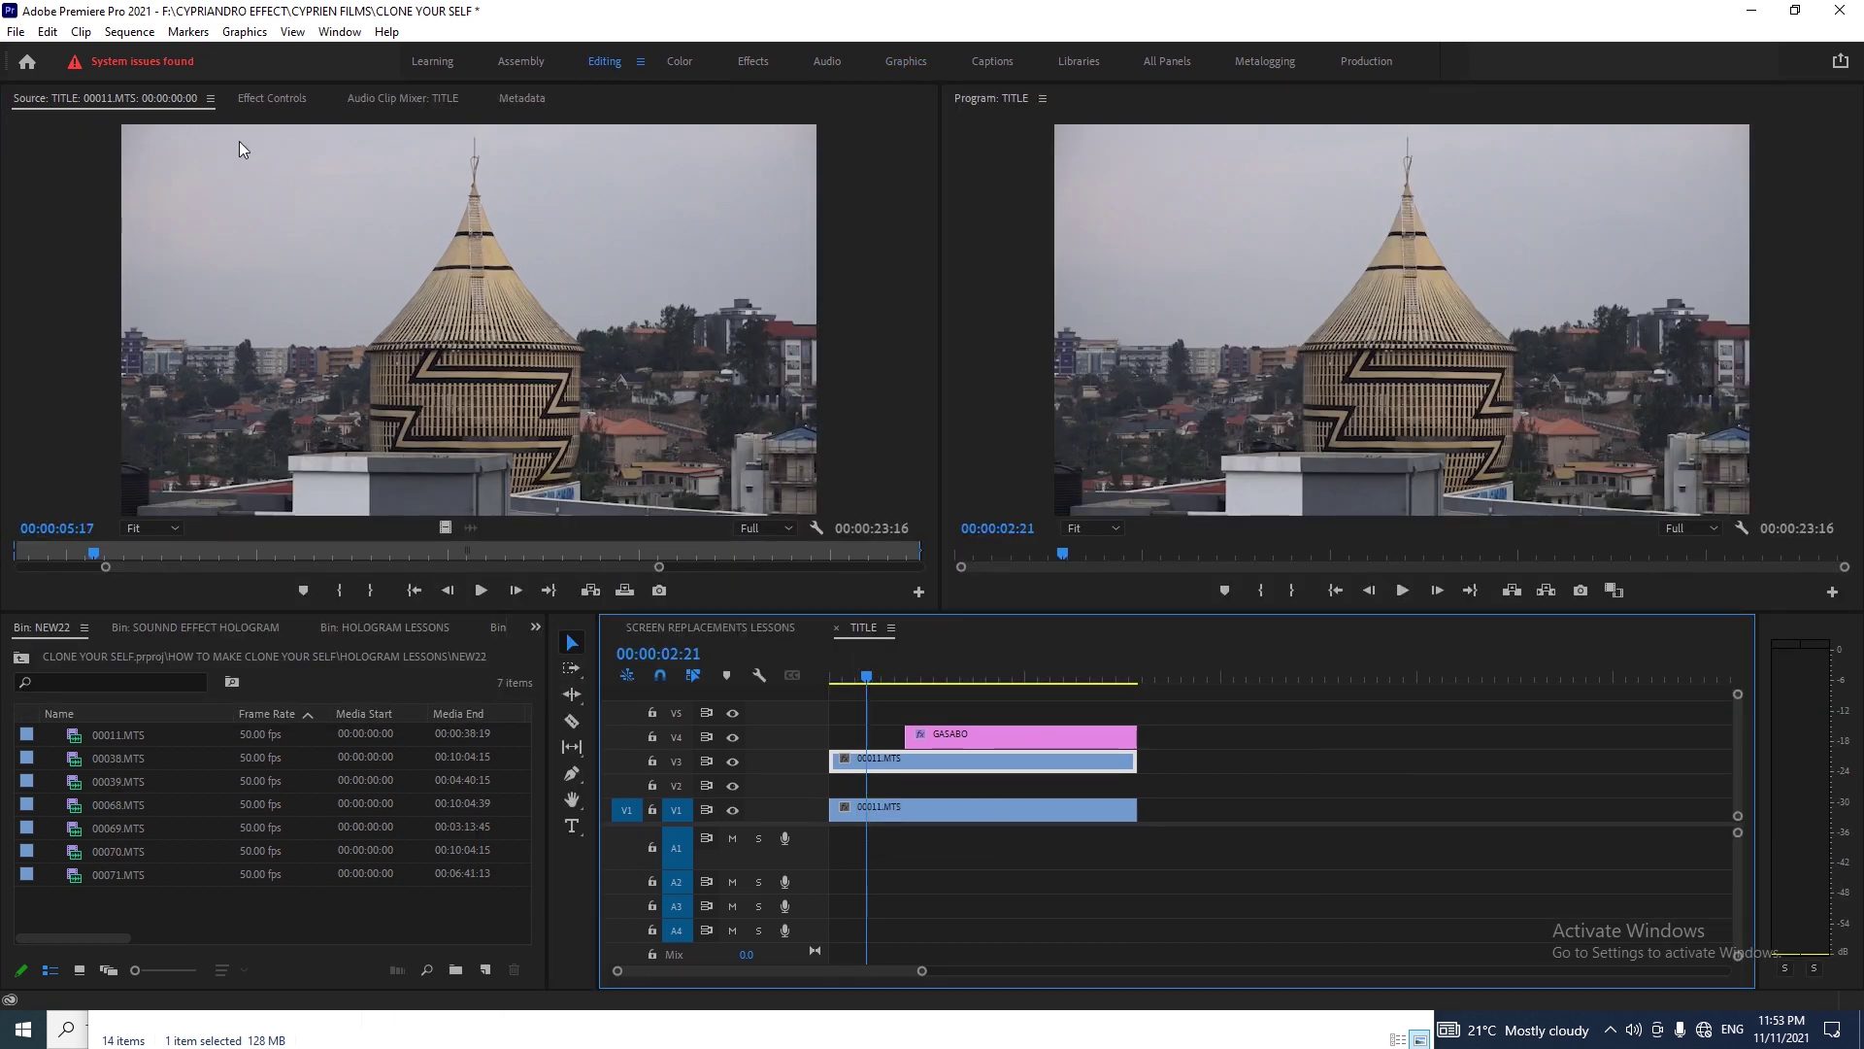
{"action": "left_click", "coordinate": [264, 96]}
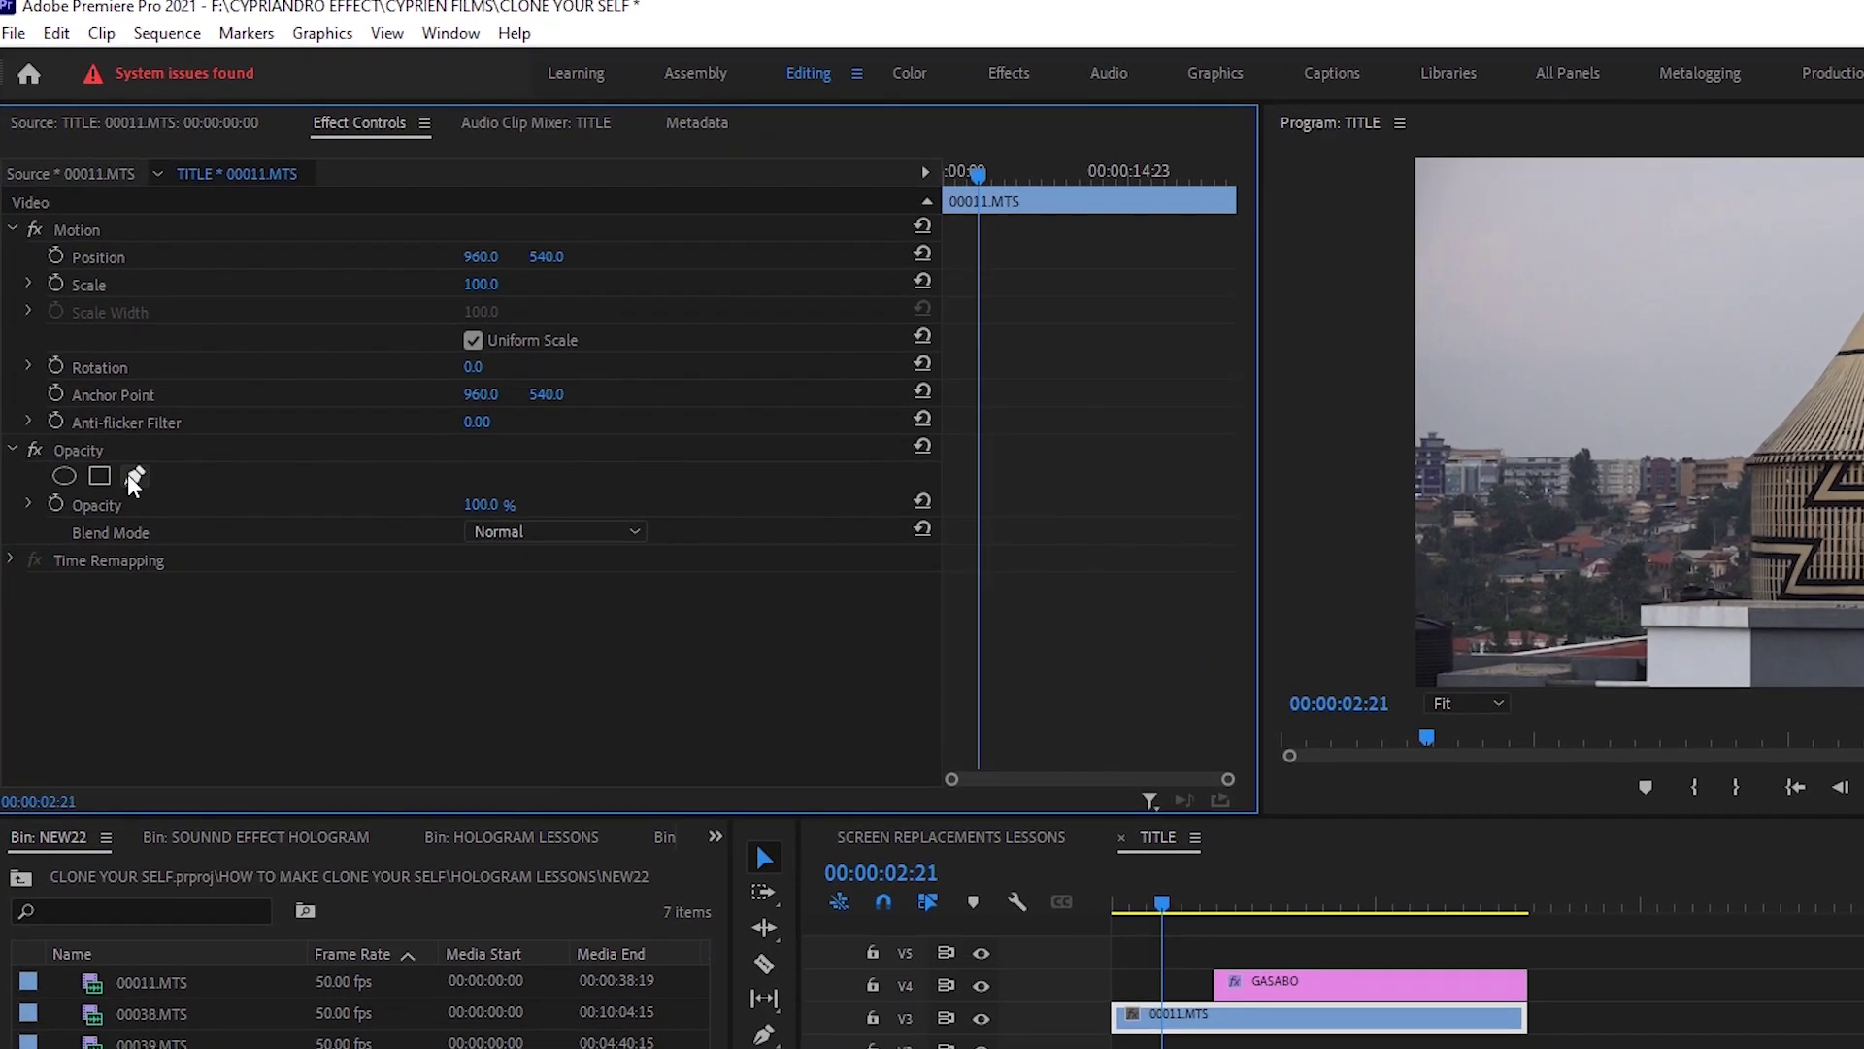
{"action": "left_click", "coordinate": [133, 479]}
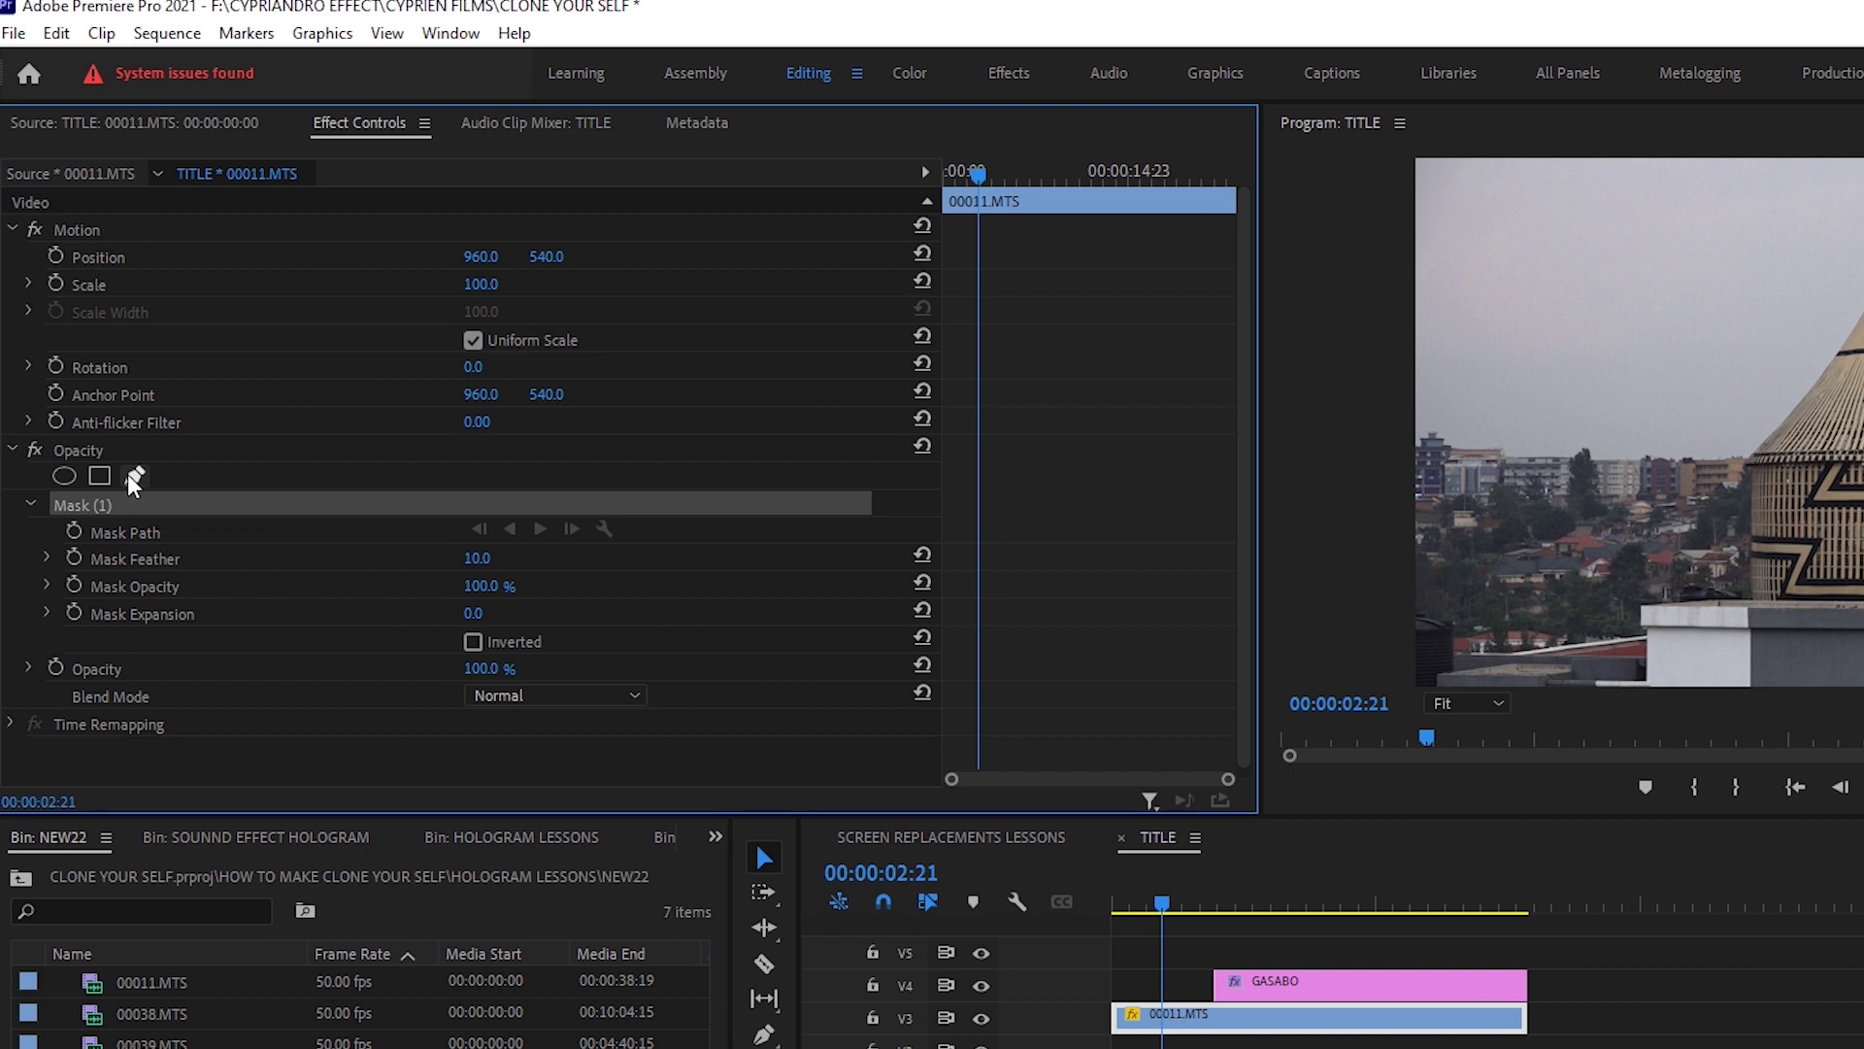
{"action": "left_click", "coordinate": [134, 476]}
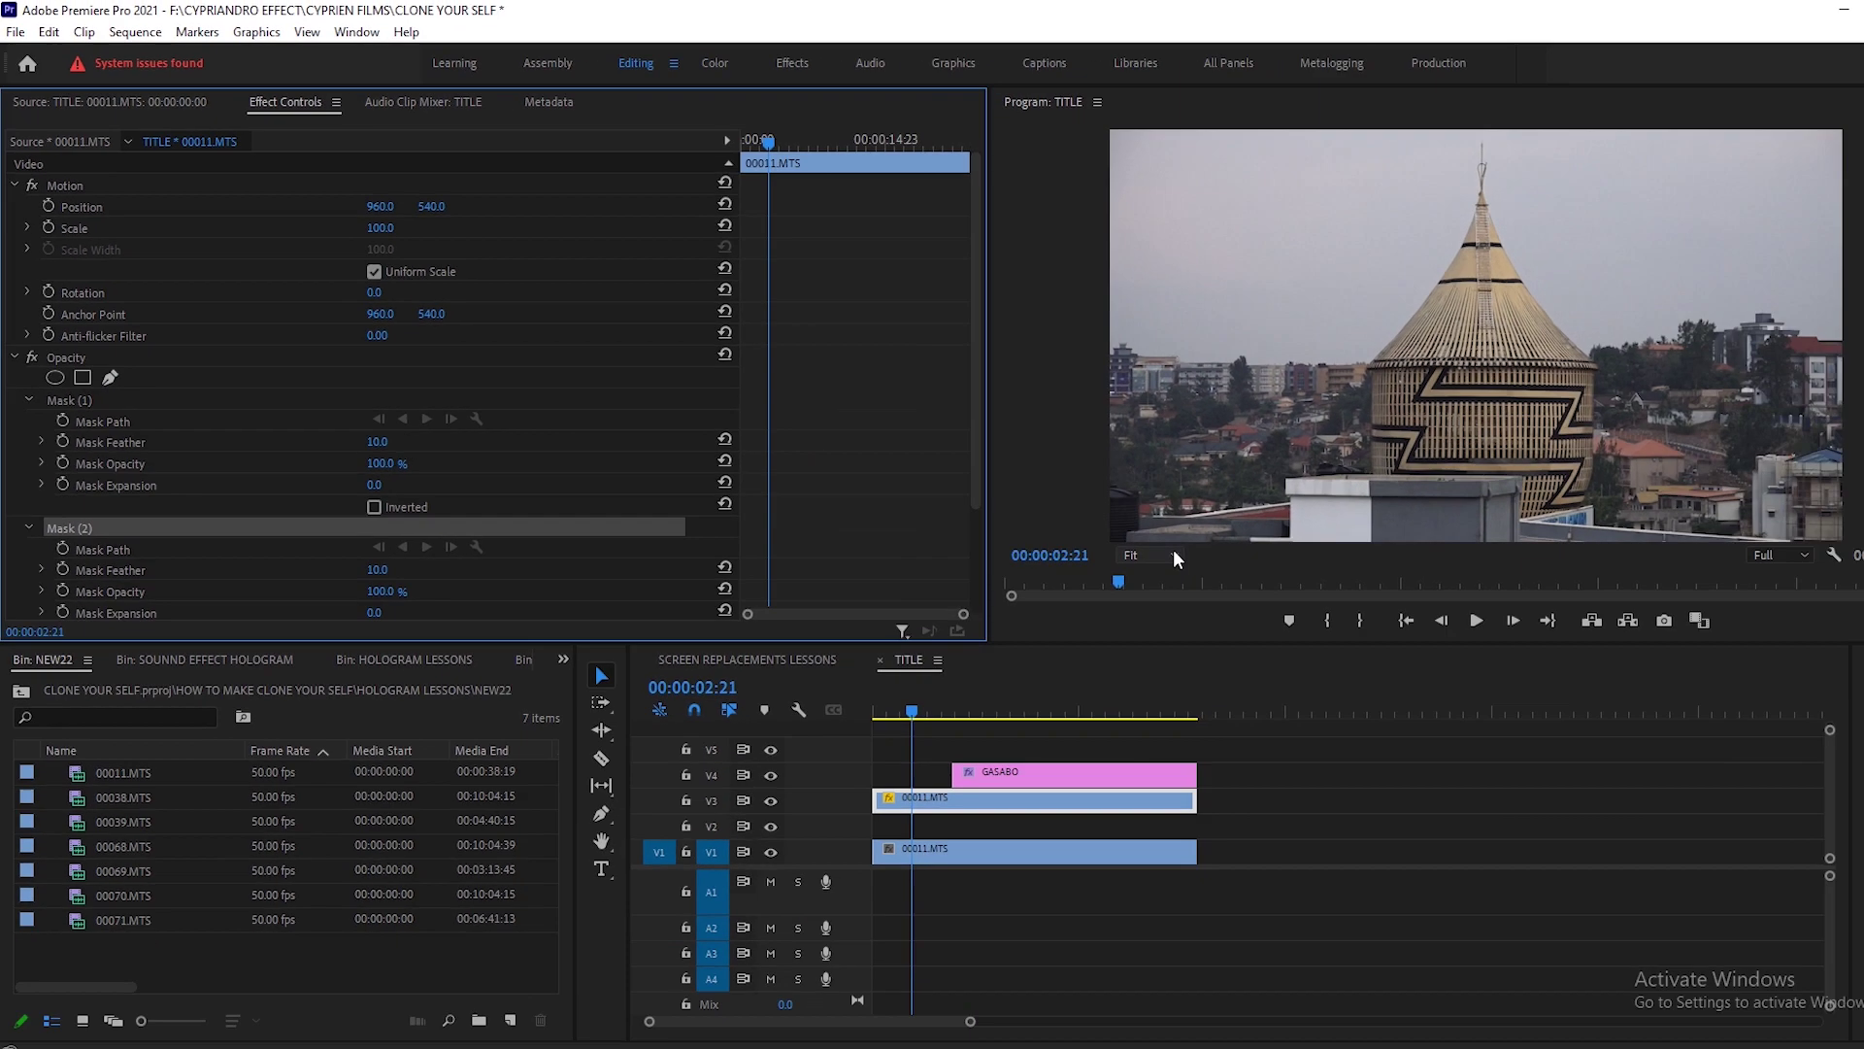
- At 150% preview zoom, trace mask points along the tower's left wall from the grey rooftop up to the roof eave
{"action": "left_click", "coordinate": [1466, 703]}
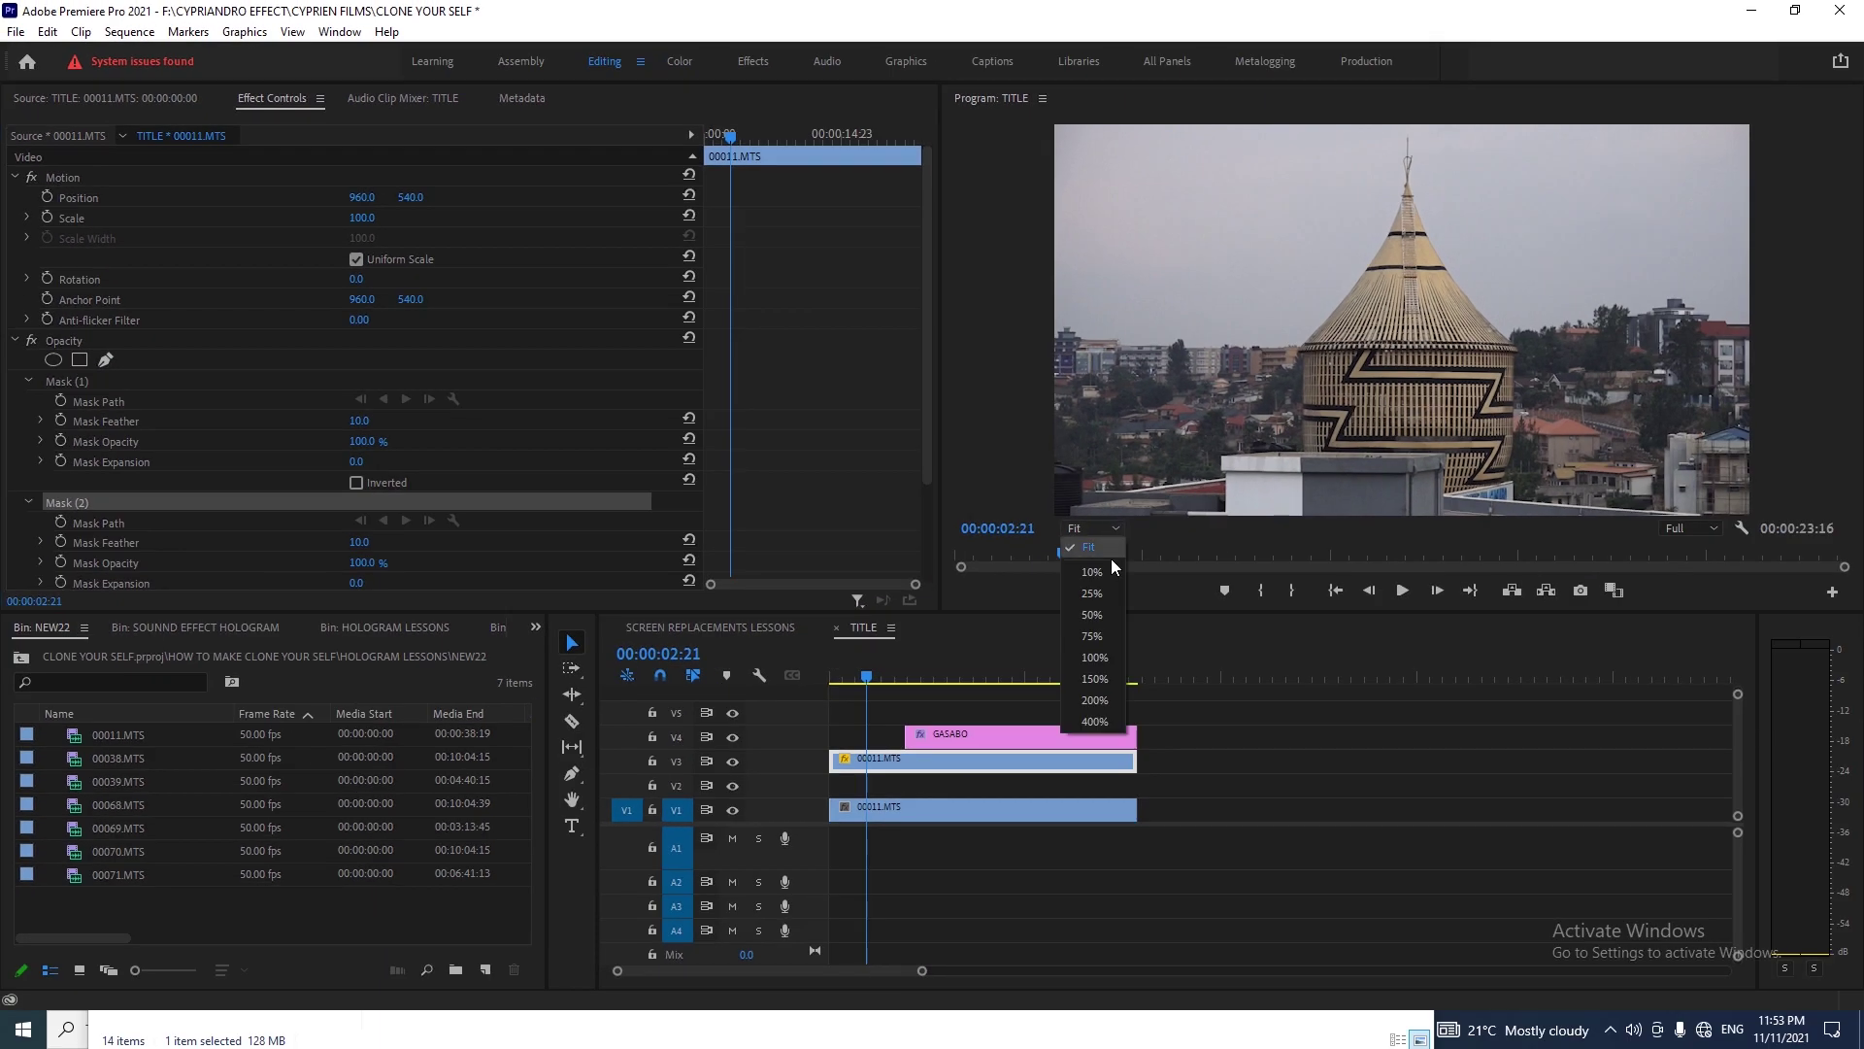
{"action": "left_click", "coordinate": [1094, 679]}
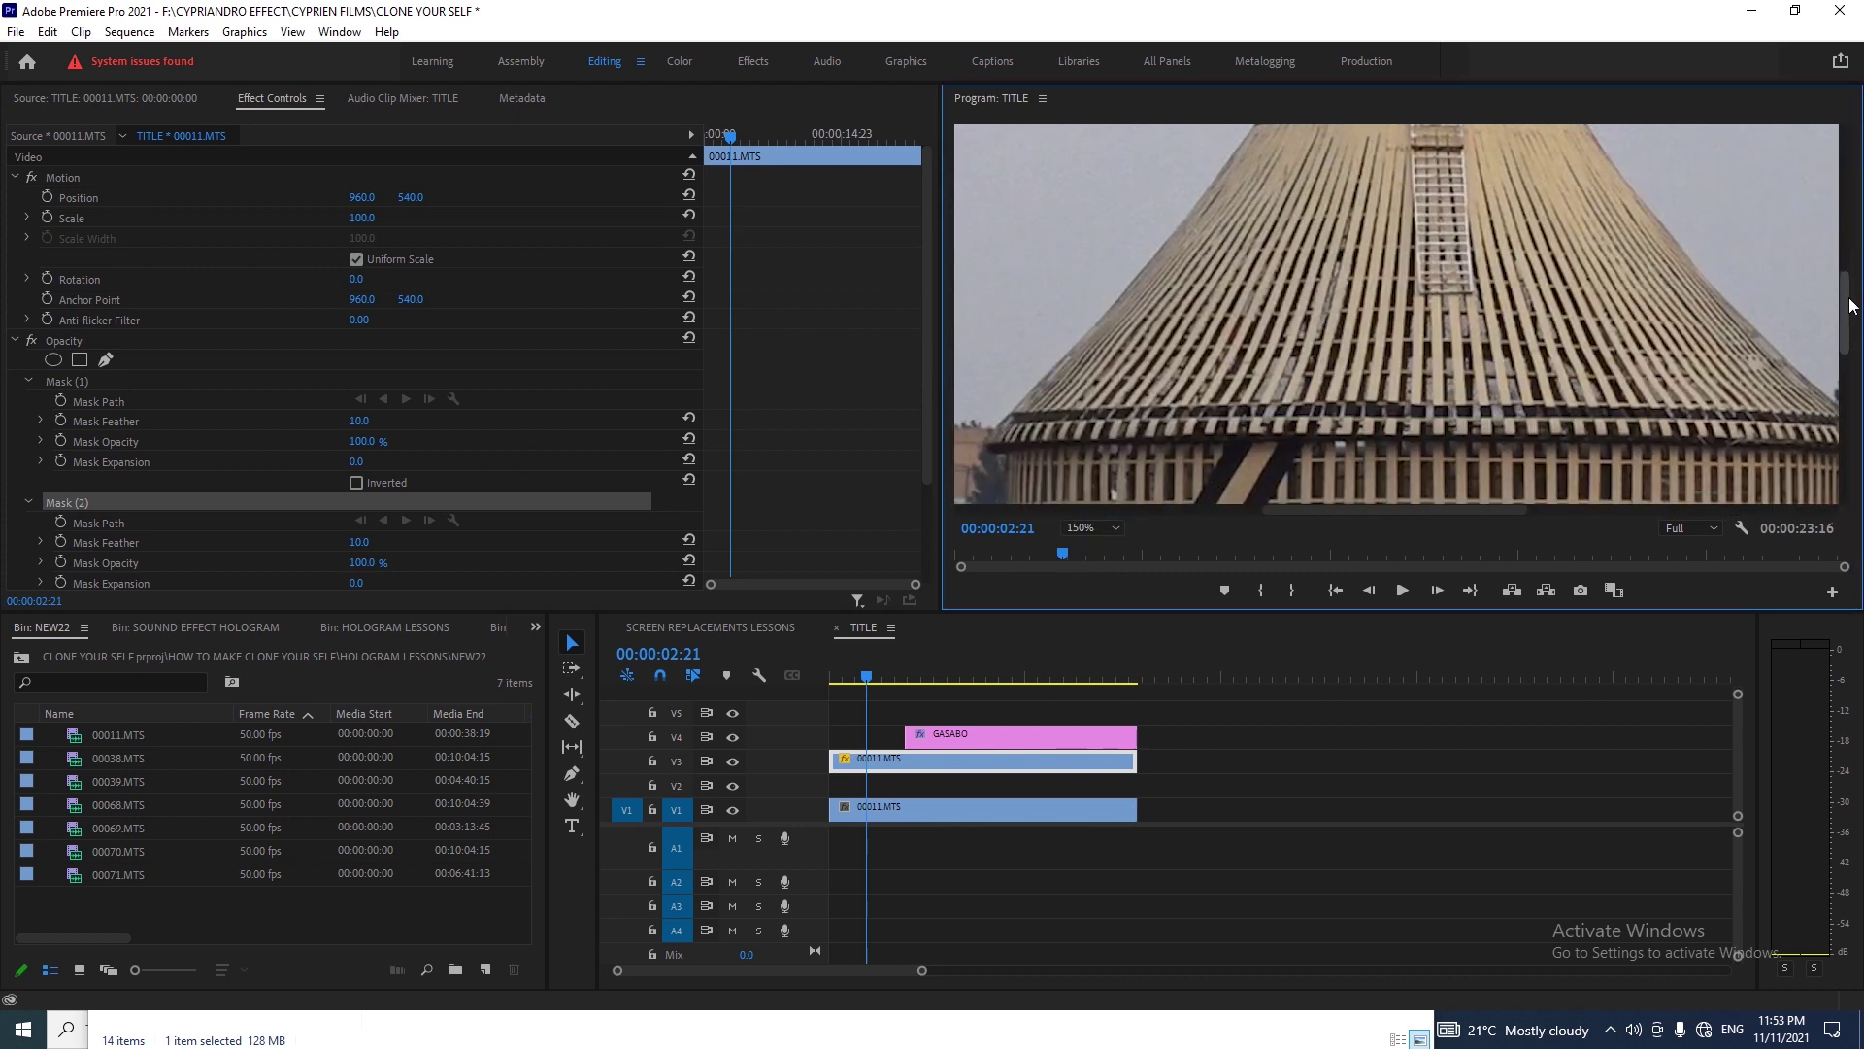
{"action": "scroll", "coordinate": [1852, 306], "scroll_direction": "down", "scroll_amount": 5}
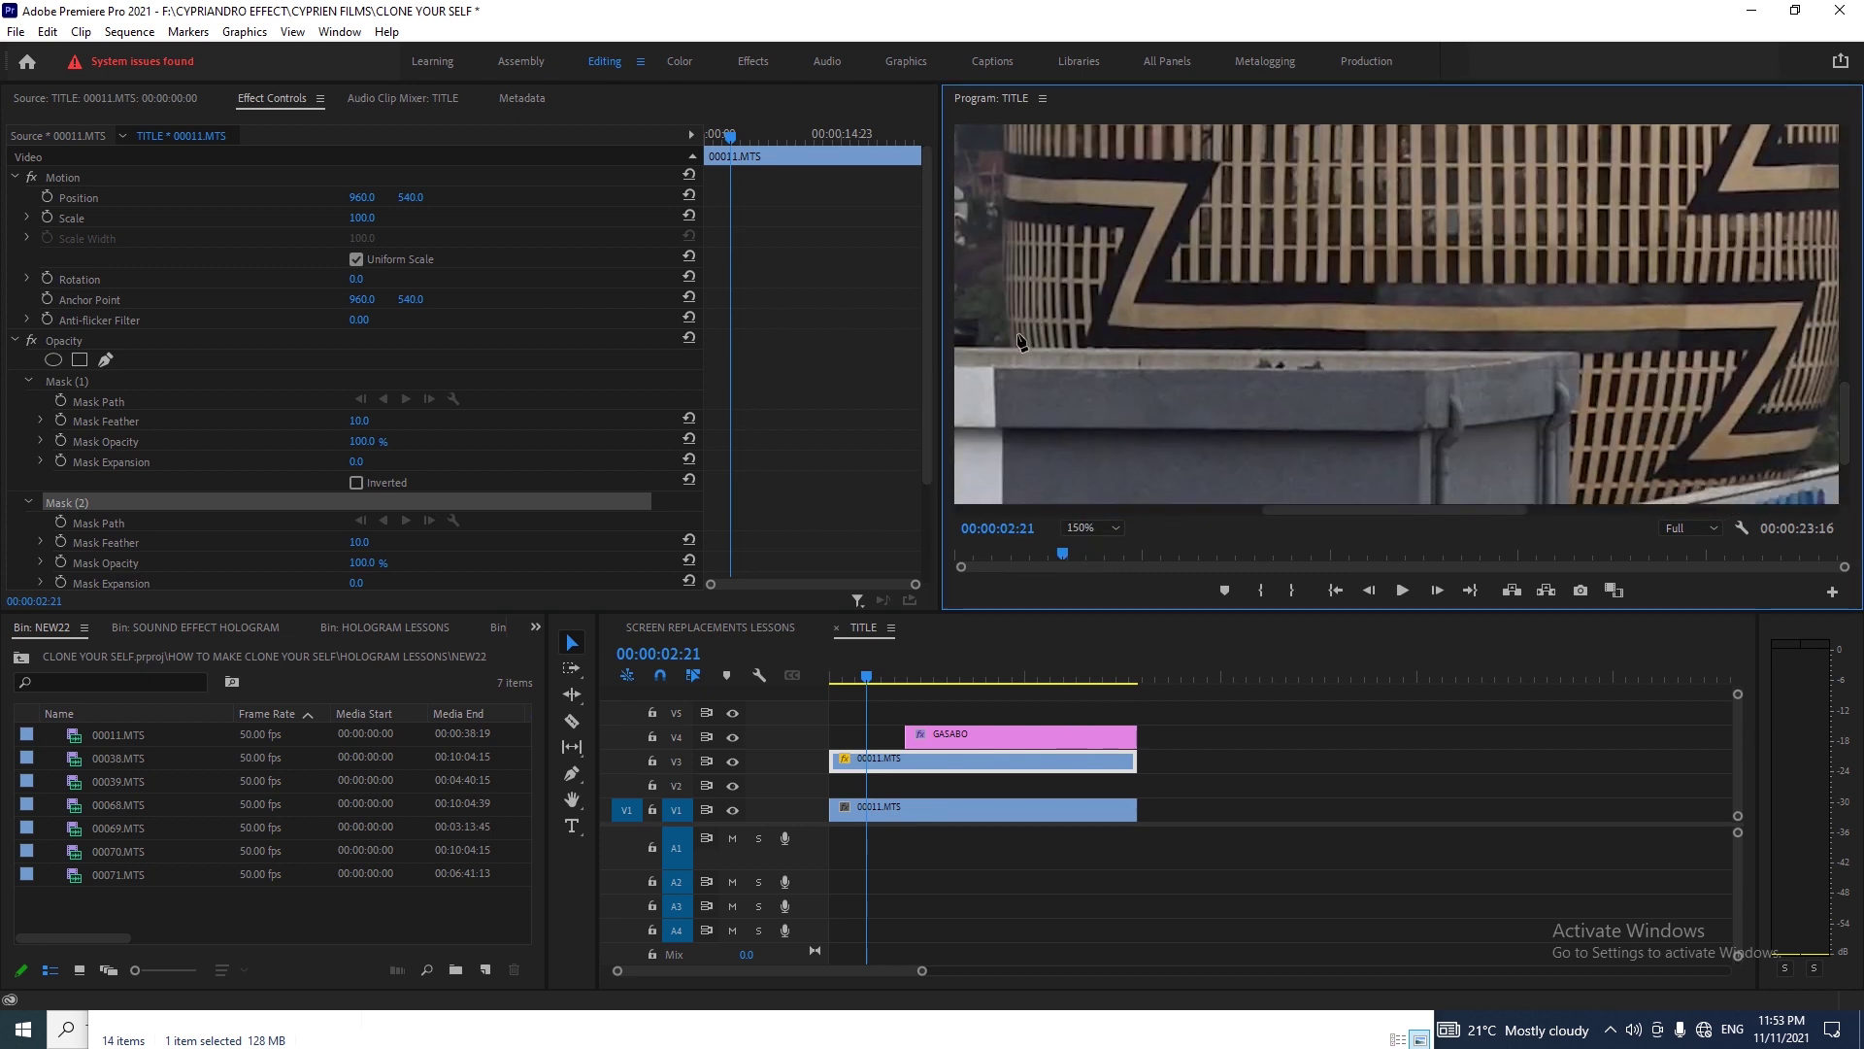
{"action": "left_click", "coordinate": [1010, 345]}
{"action": "left_click", "coordinate": [1005, 129]}
{"action": "scroll", "coordinate": [1849, 349], "scroll_direction": "up", "scroll_amount": 5}
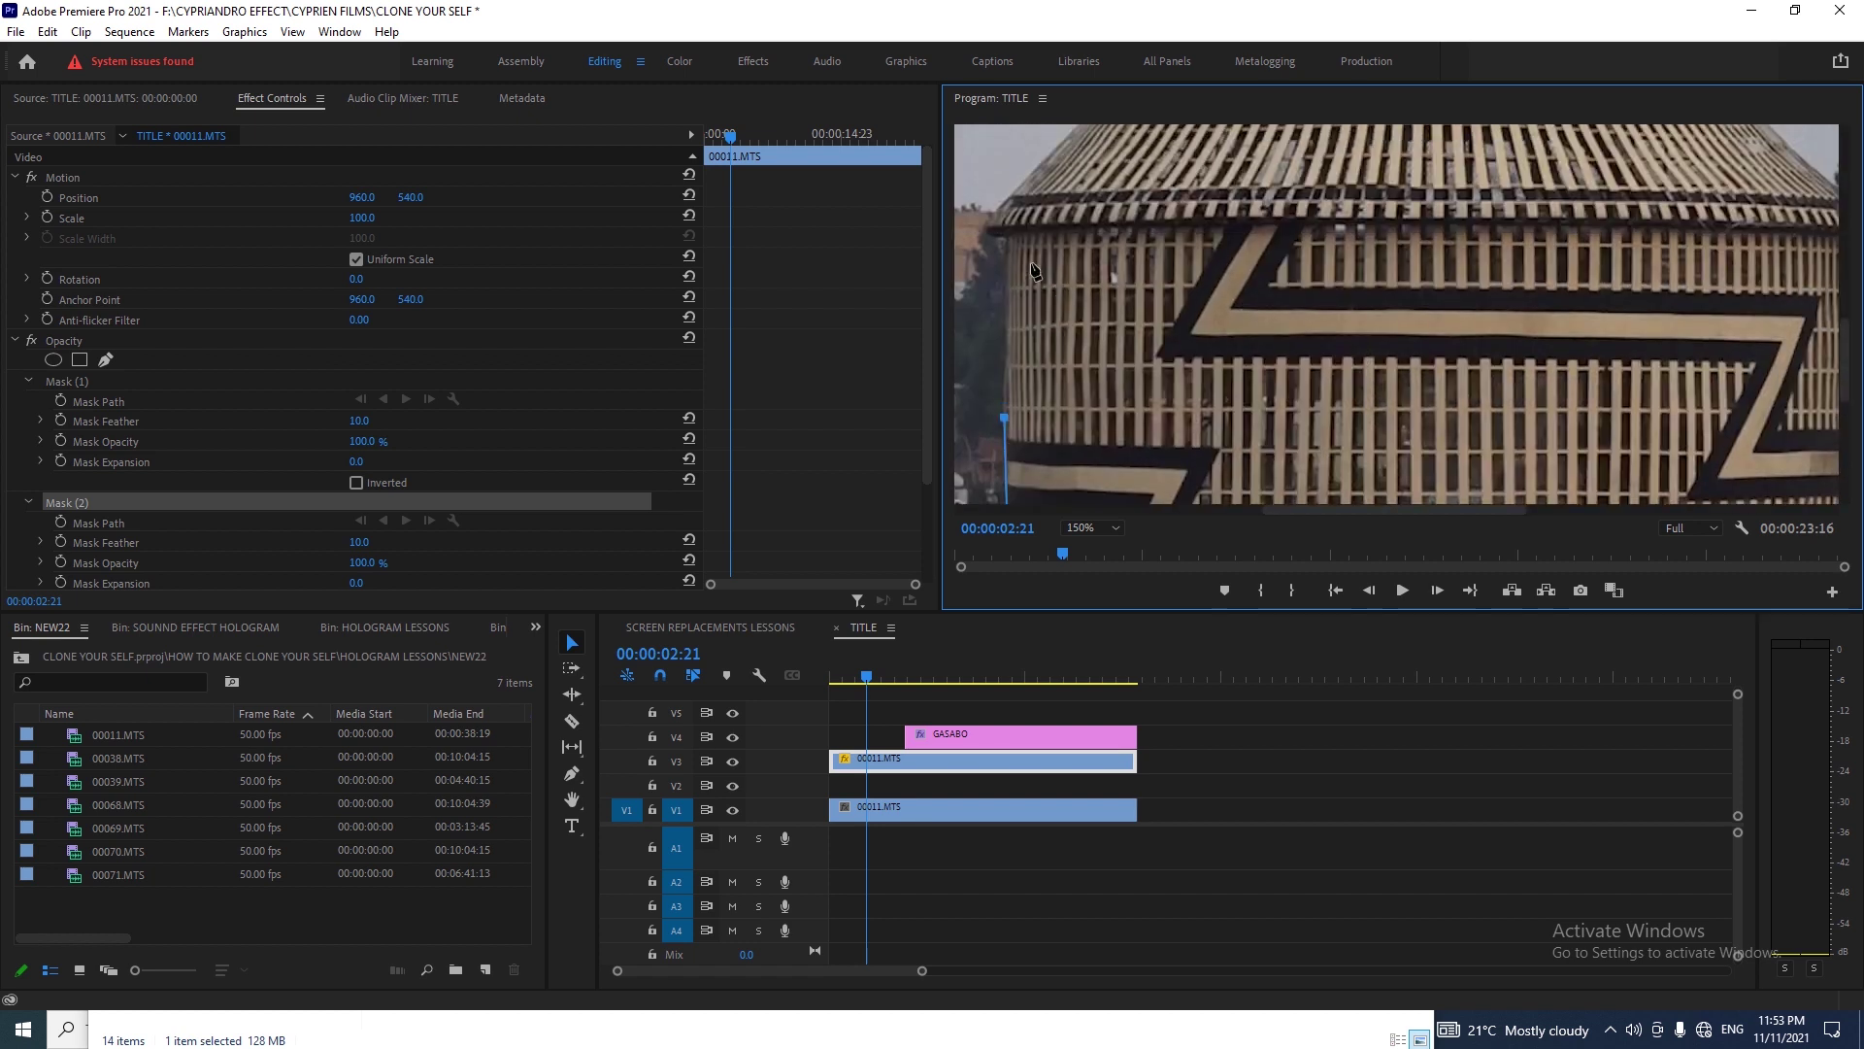
{"action": "left_click", "coordinate": [1007, 236]}
{"action": "left_click", "coordinate": [993, 217]}
- Extend the mask from the eave partway up the roof's left slope, and step the playhead back to 00:00:02:18
{"action": "left_click_drag", "start_coordinate": [1842, 377], "coordinate": [1844, 306]}
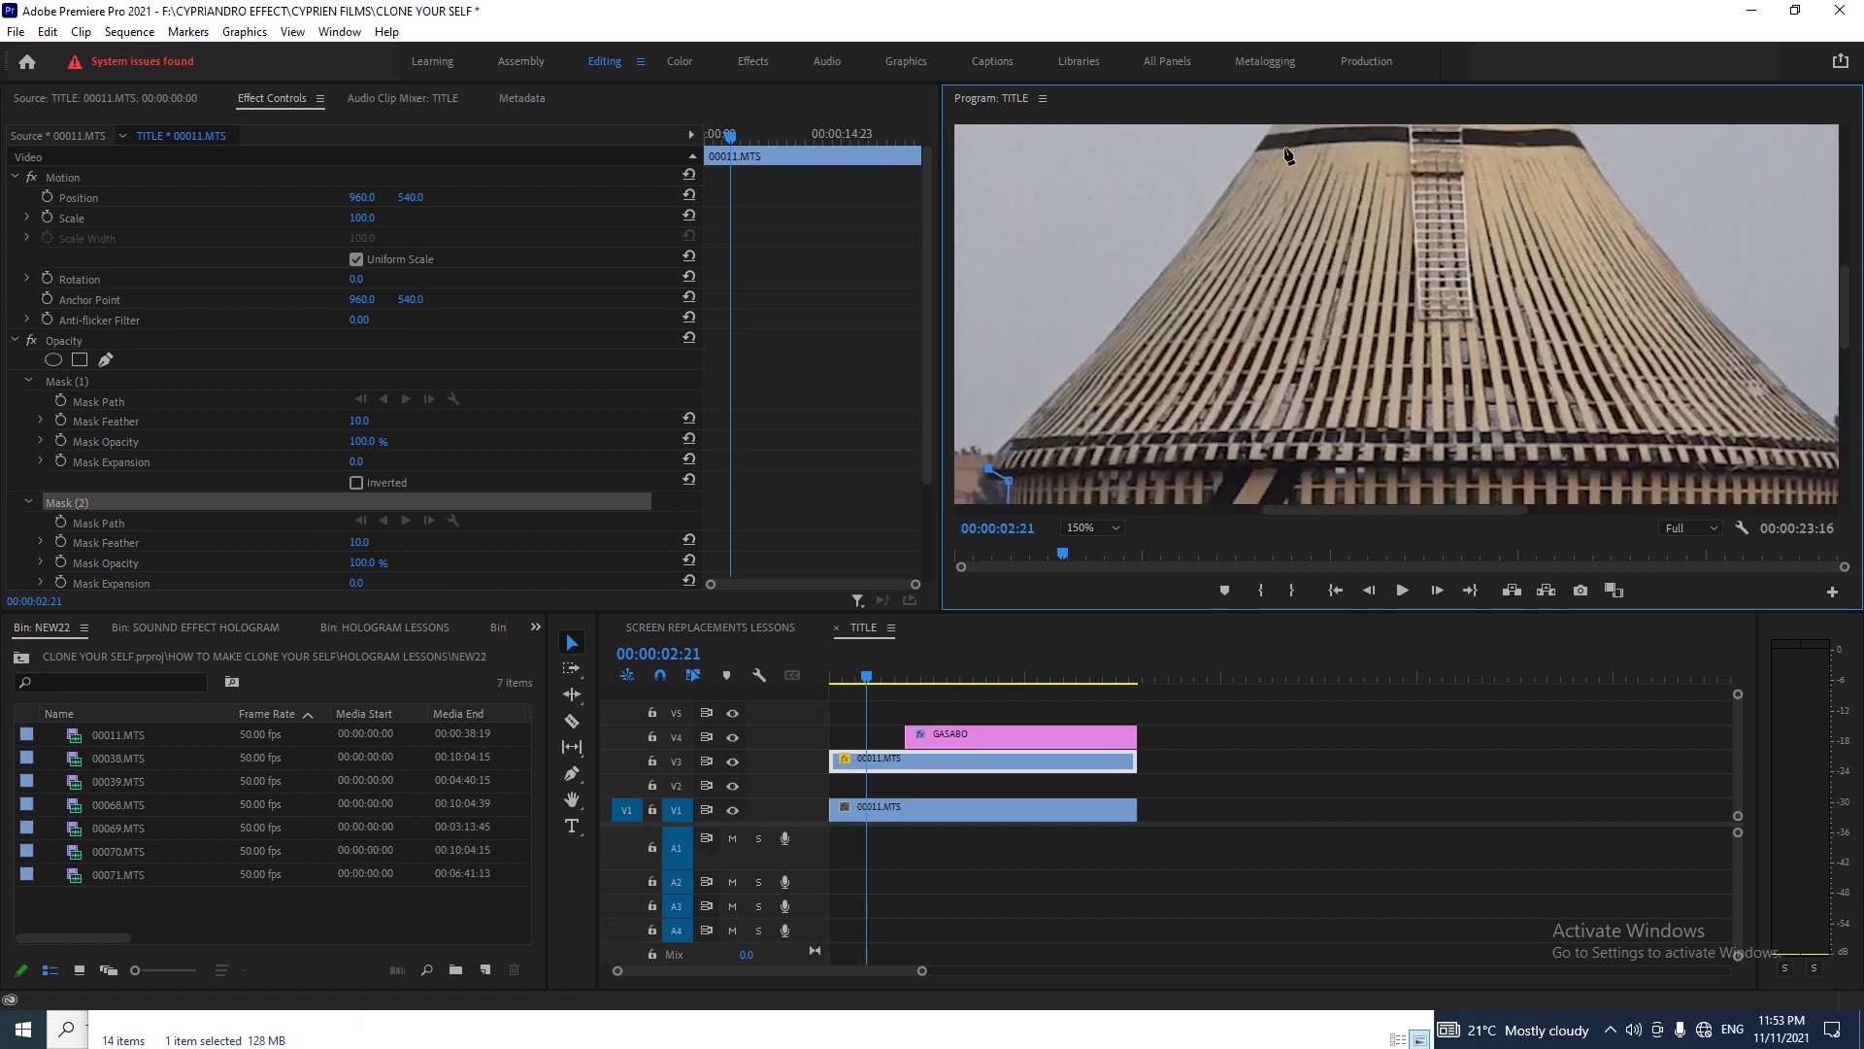
{"action": "left_click", "coordinate": [1237, 179]}
{"action": "left_click_drag", "start_coordinate": [1255, 160], "coordinate": [1193, 240]}
{"action": "scroll", "coordinate": [1848, 351], "scroll_direction": "down", "scroll_amount": 3}
{"action": "key", "text": "Left"}
{"action": "key", "text": "Left"}
{"action": "key", "text": "Left"}
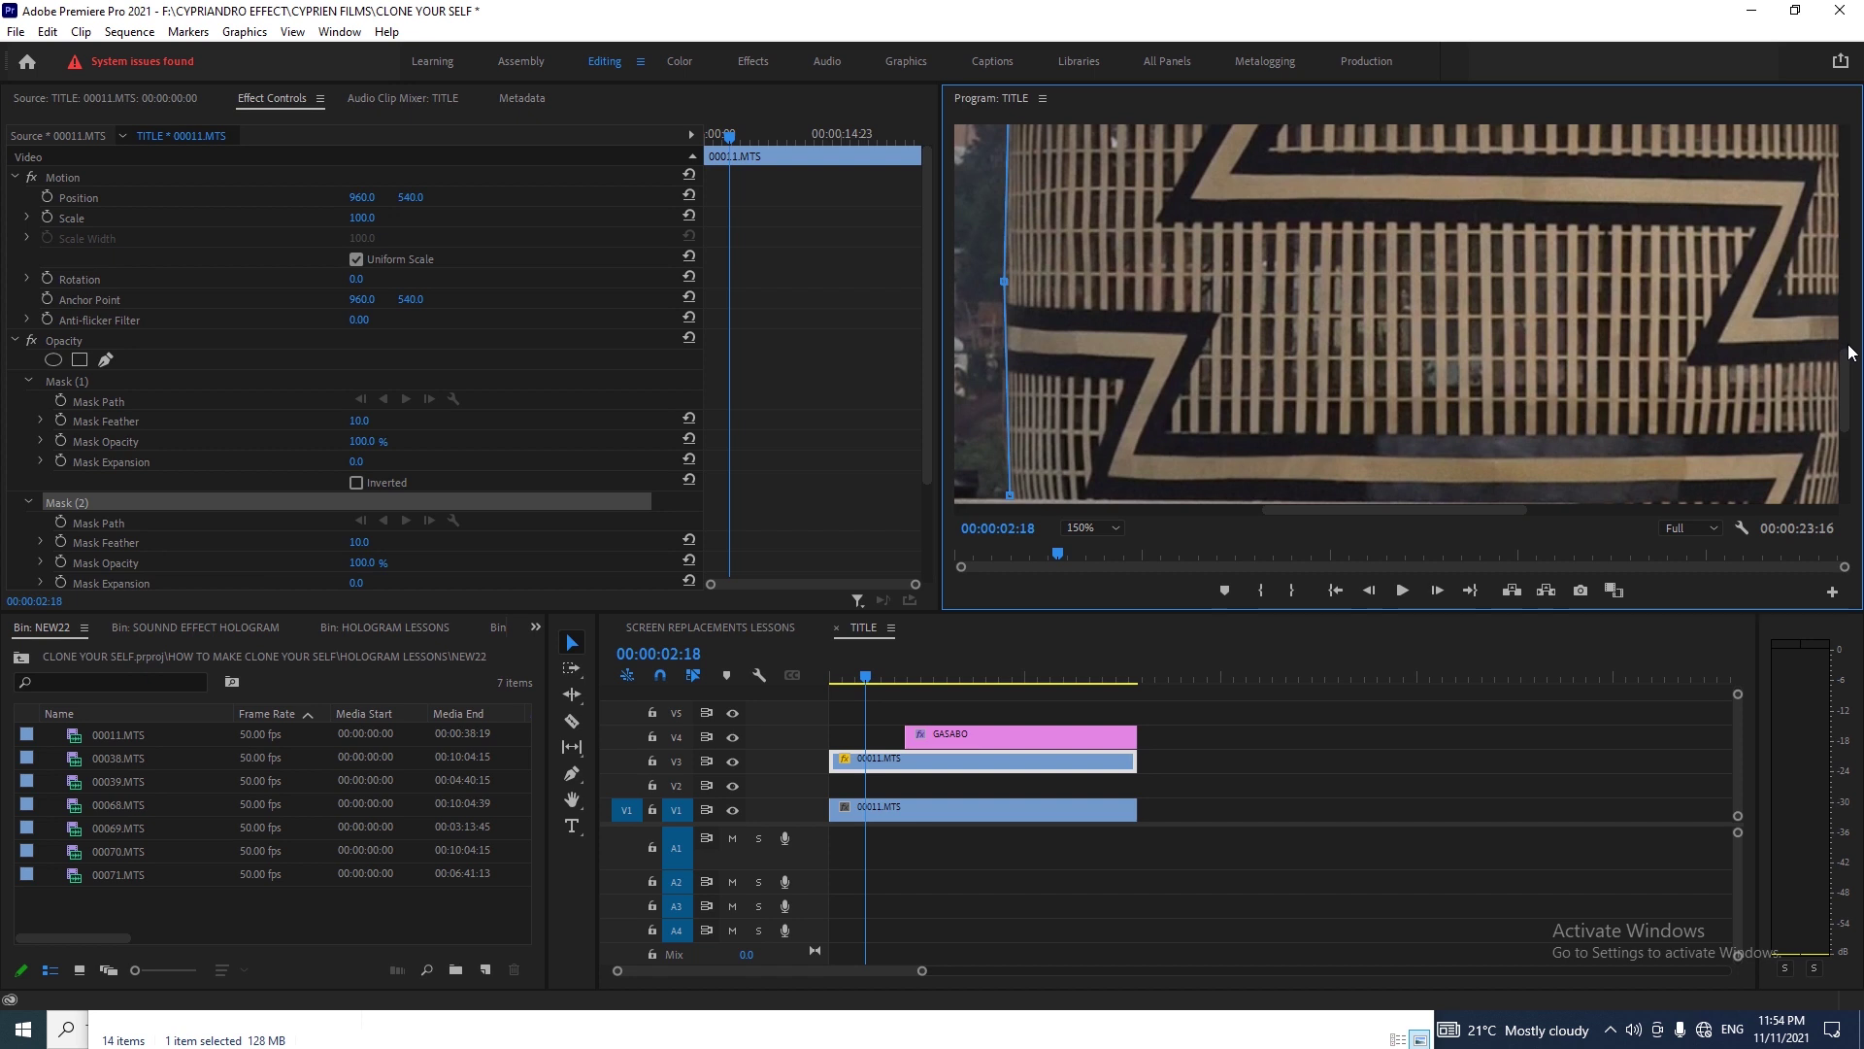
{"action": "scroll", "coordinate": [1850, 325], "scroll_direction": "up", "scroll_amount": 3}
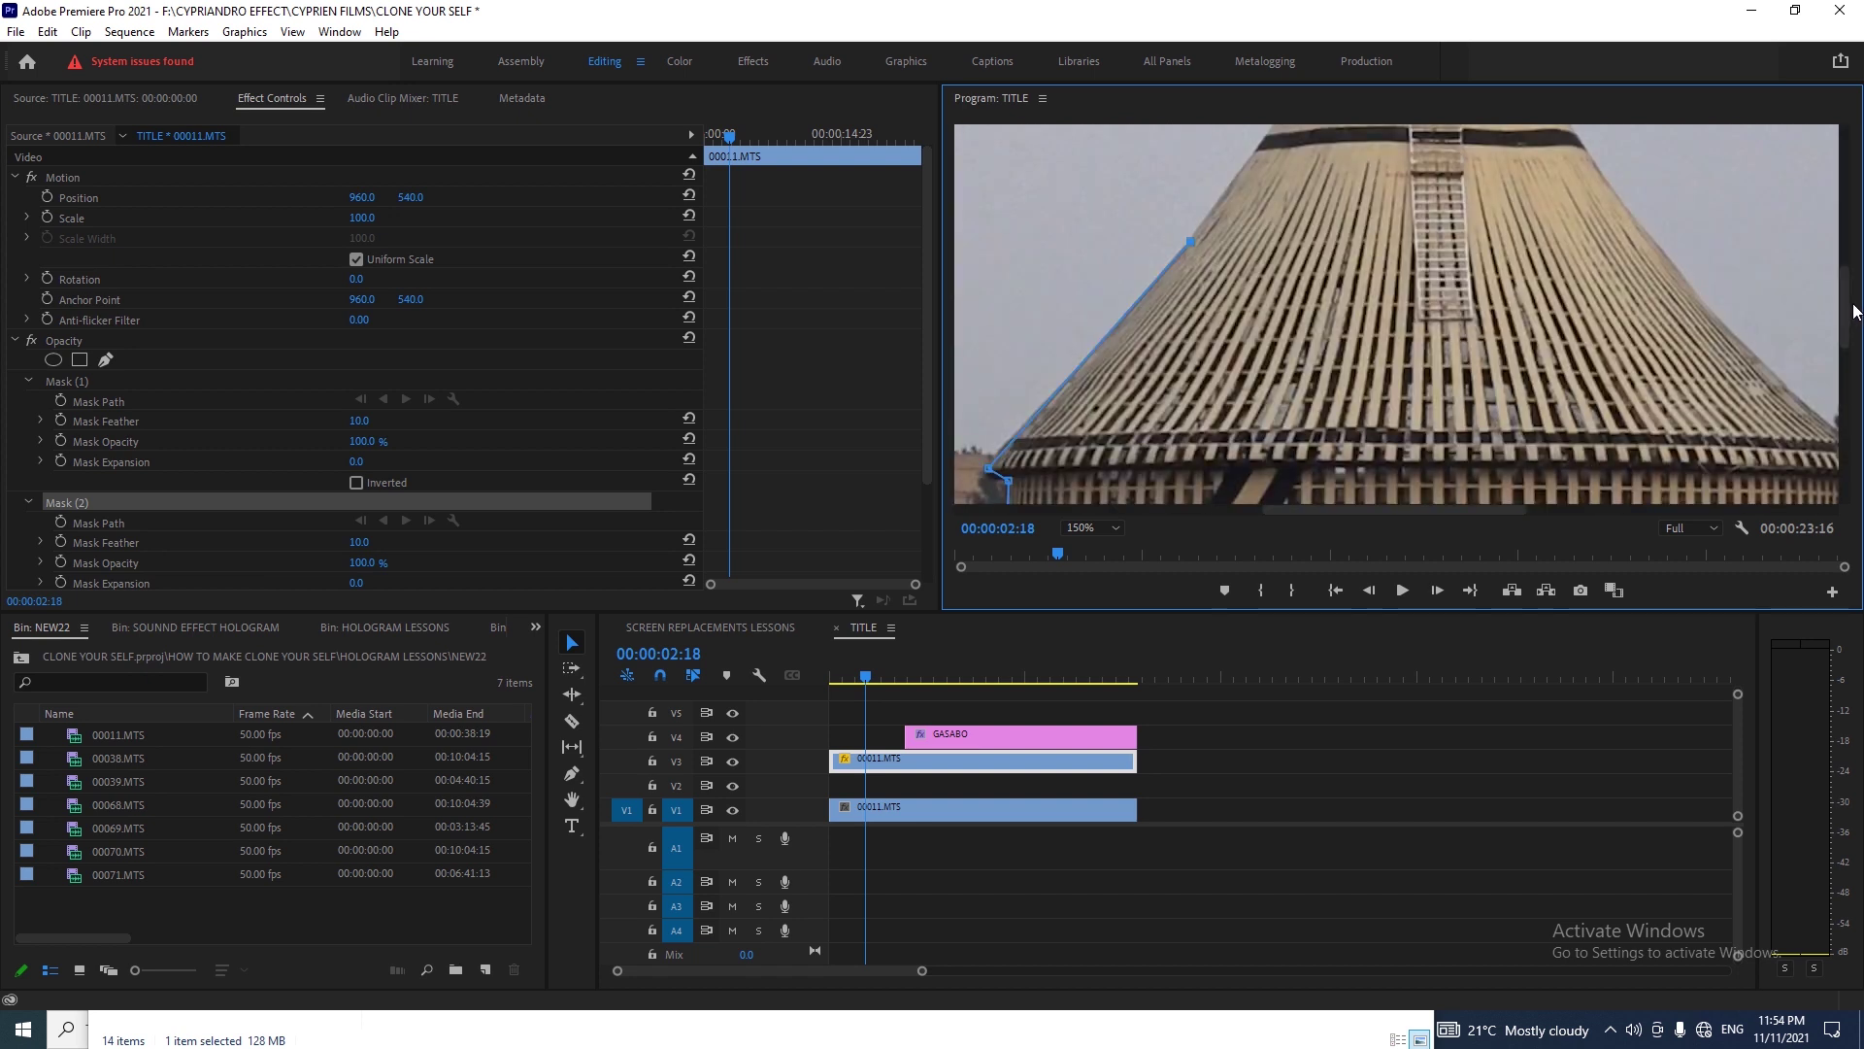
{"action": "left_click_drag", "start_coordinate": [1853, 338], "coordinate": [1853, 271]}
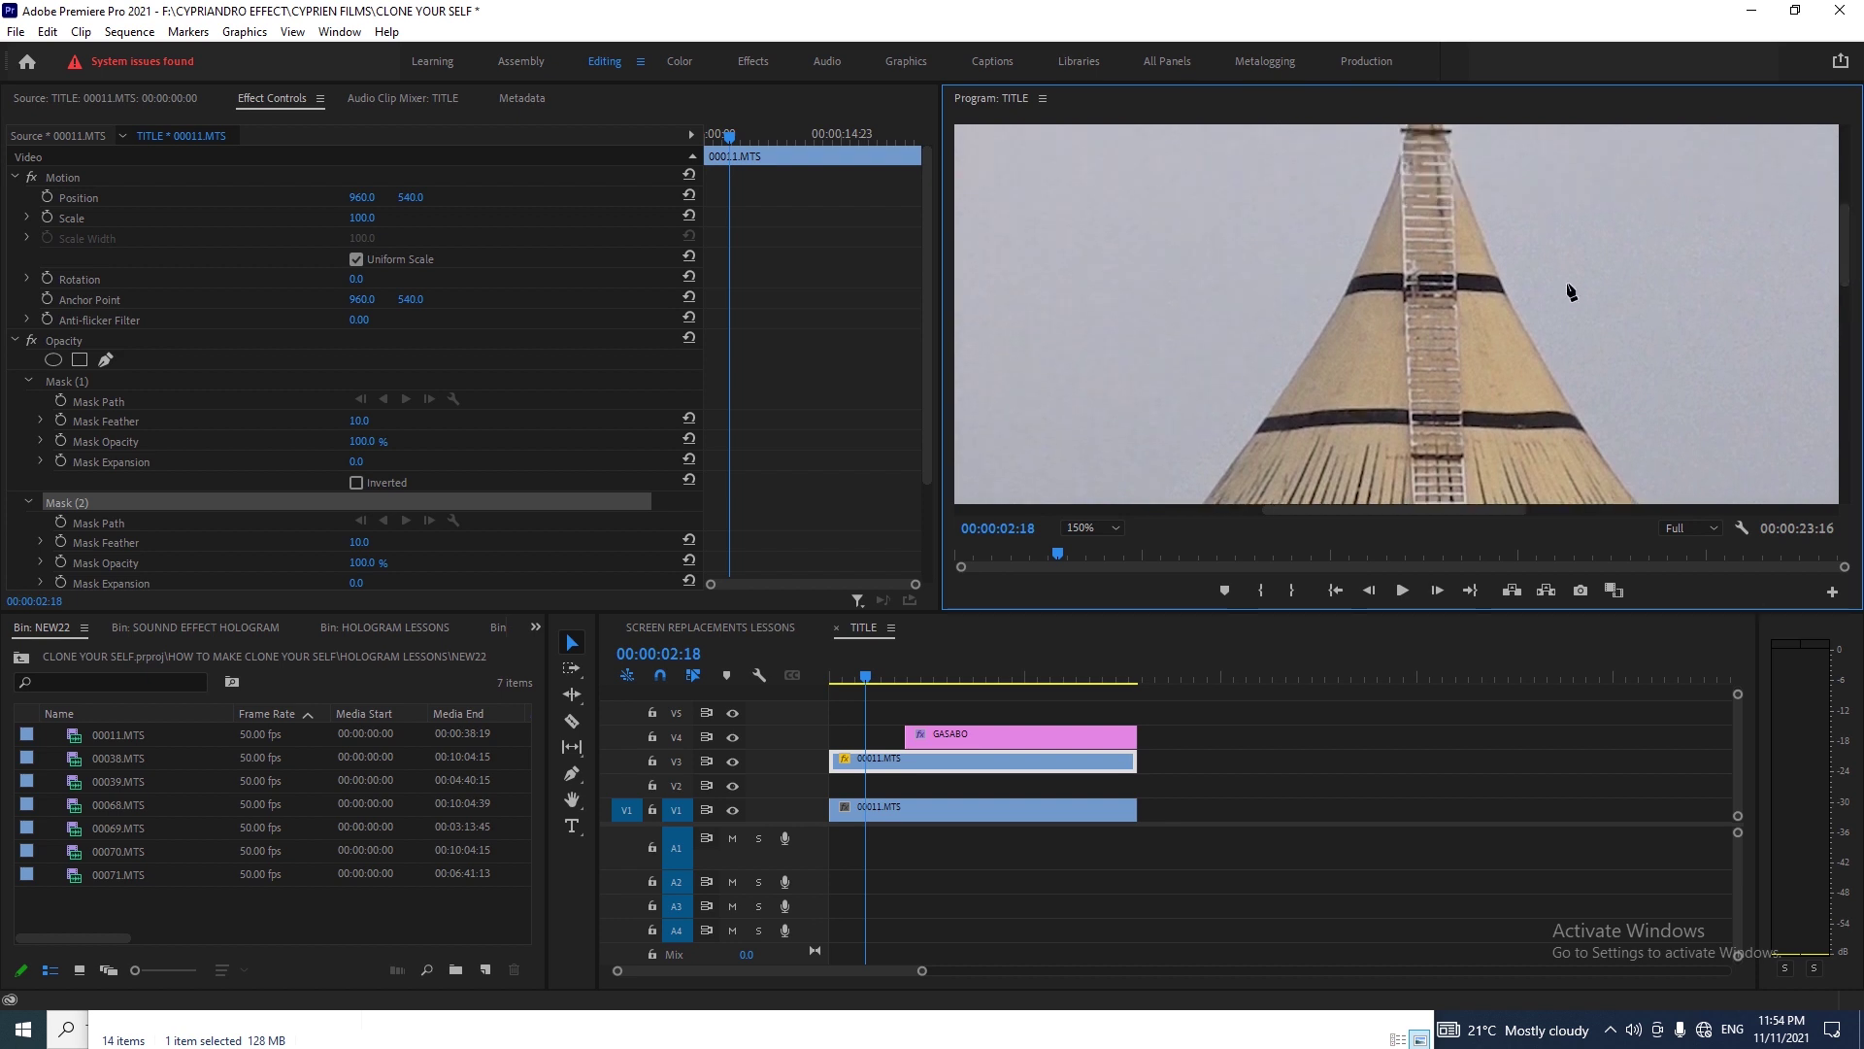
{"action": "left_click", "coordinate": [1399, 159]}
{"action": "left_click_drag", "start_coordinate": [1398, 160], "coordinate": [1403, 166]}
{"action": "key", "text": "ctrl+z"}
{"action": "key", "text": "ctrl+z"}
- Continue the mask with curved points along the upper left slope of the roof to the base of the spire
{"action": "left_click", "coordinate": [1325, 324]}
{"action": "left_click_drag", "start_coordinate": [1324, 323], "coordinate": [1343, 285]}
{"action": "left_click", "coordinate": [1402, 148]}
{"action": "left_click_drag", "start_coordinate": [1408, 133], "coordinate": [1410, 104]}
{"action": "left_click", "coordinate": [1848, 367]}
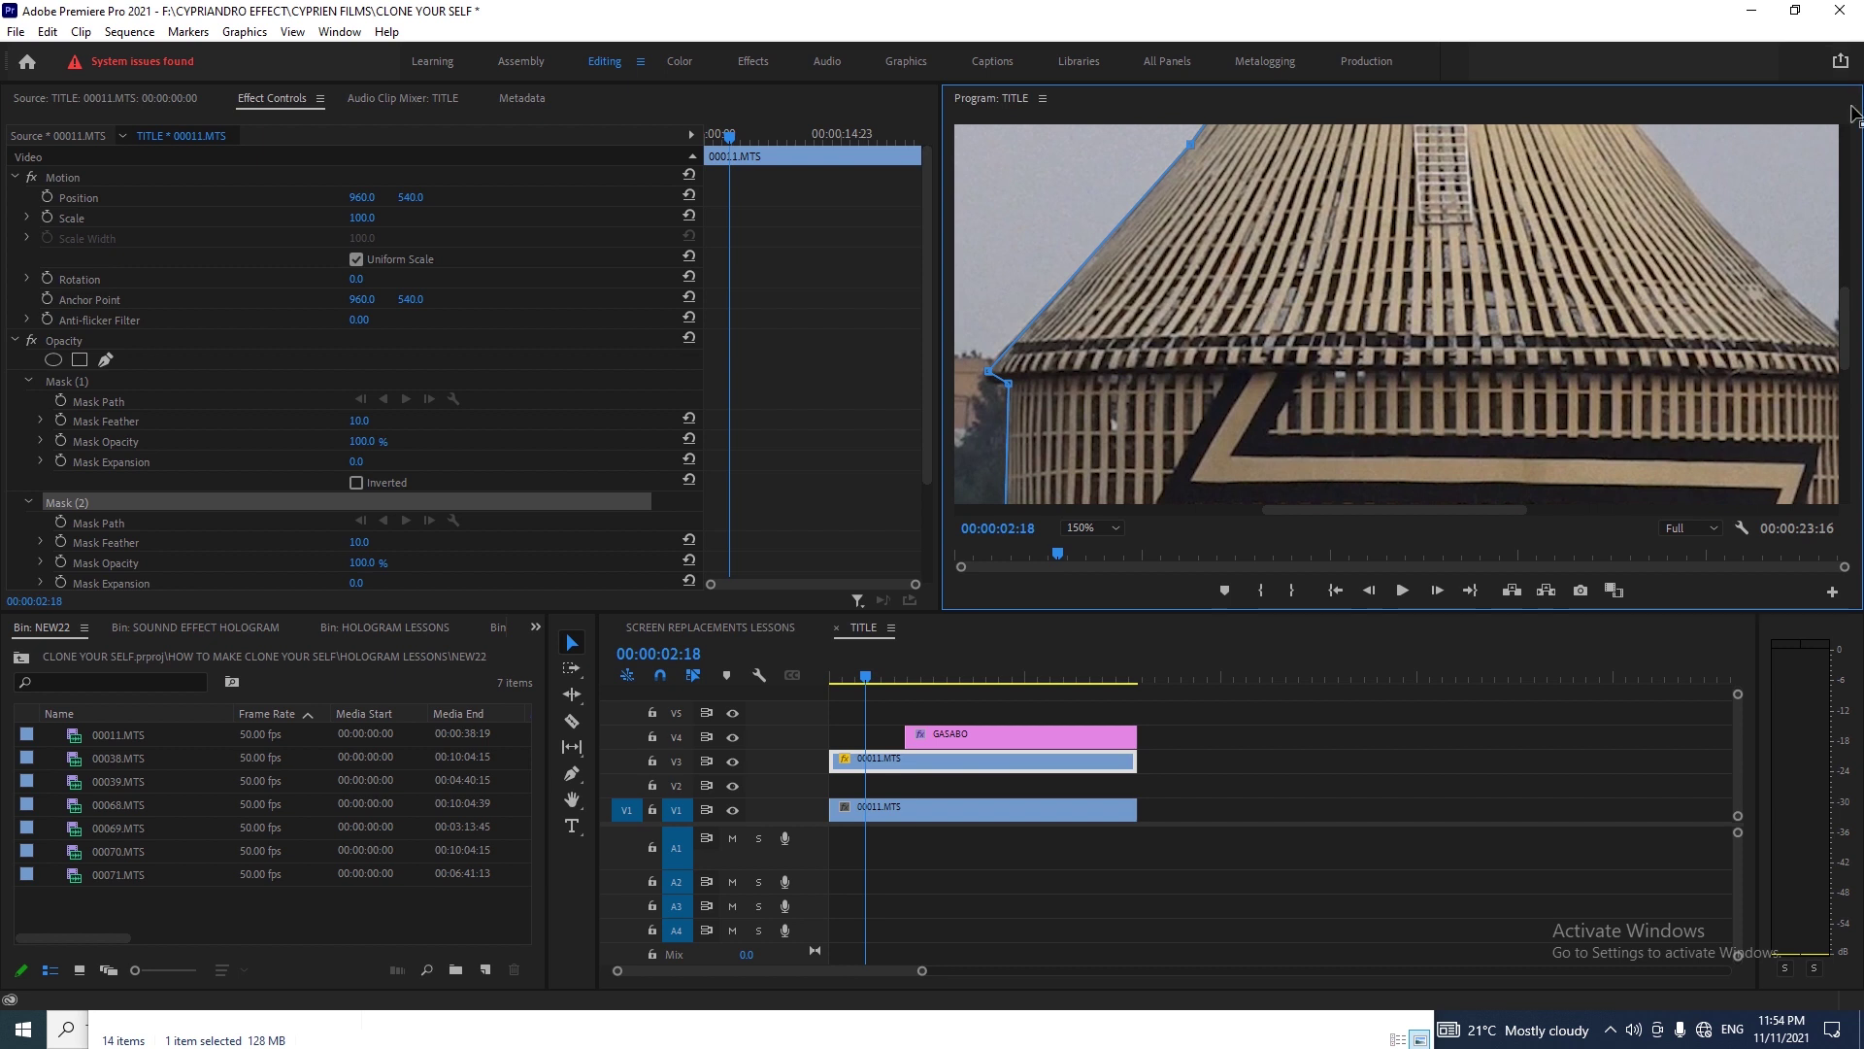
{"action": "left_click_drag", "start_coordinate": [1847, 337], "coordinate": [1848, 194]}
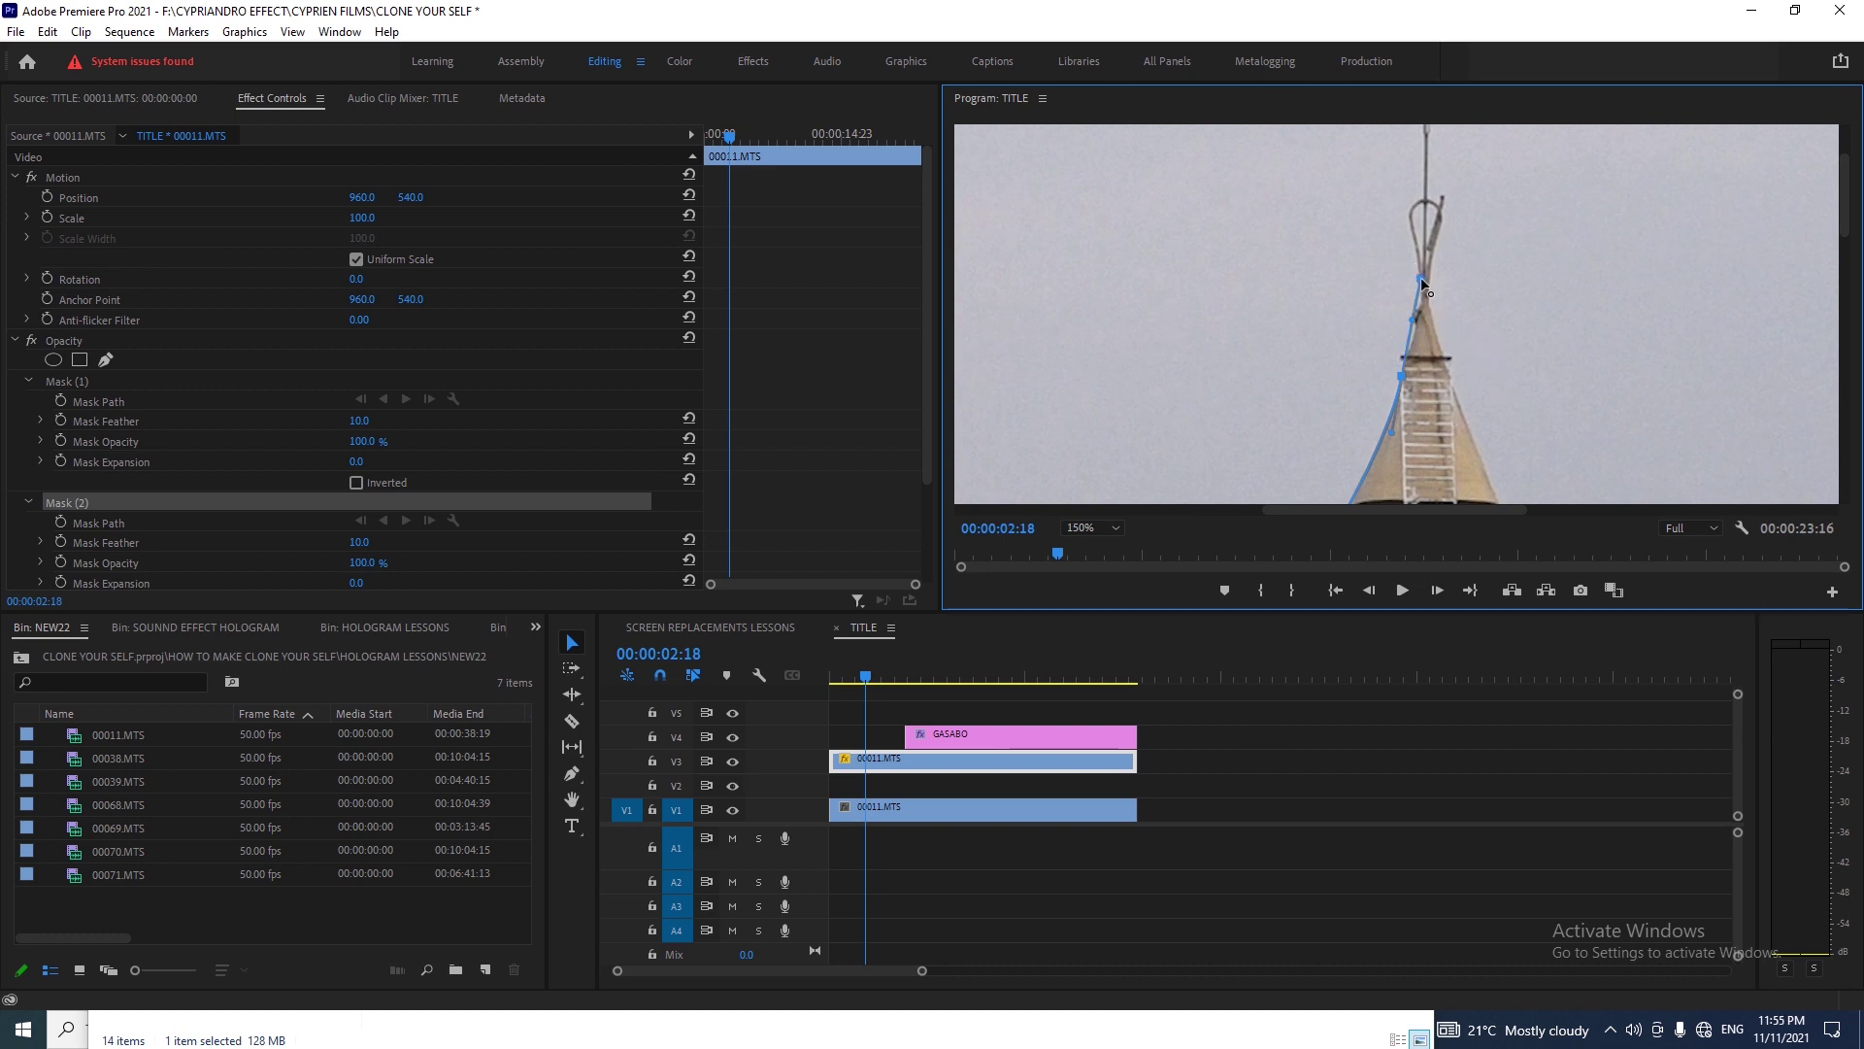
- Trace the mask around the spire up to its tip and close it around the tower's right side and base
{"action": "left_click_drag", "start_coordinate": [1421, 279], "coordinate": [1400, 272]}
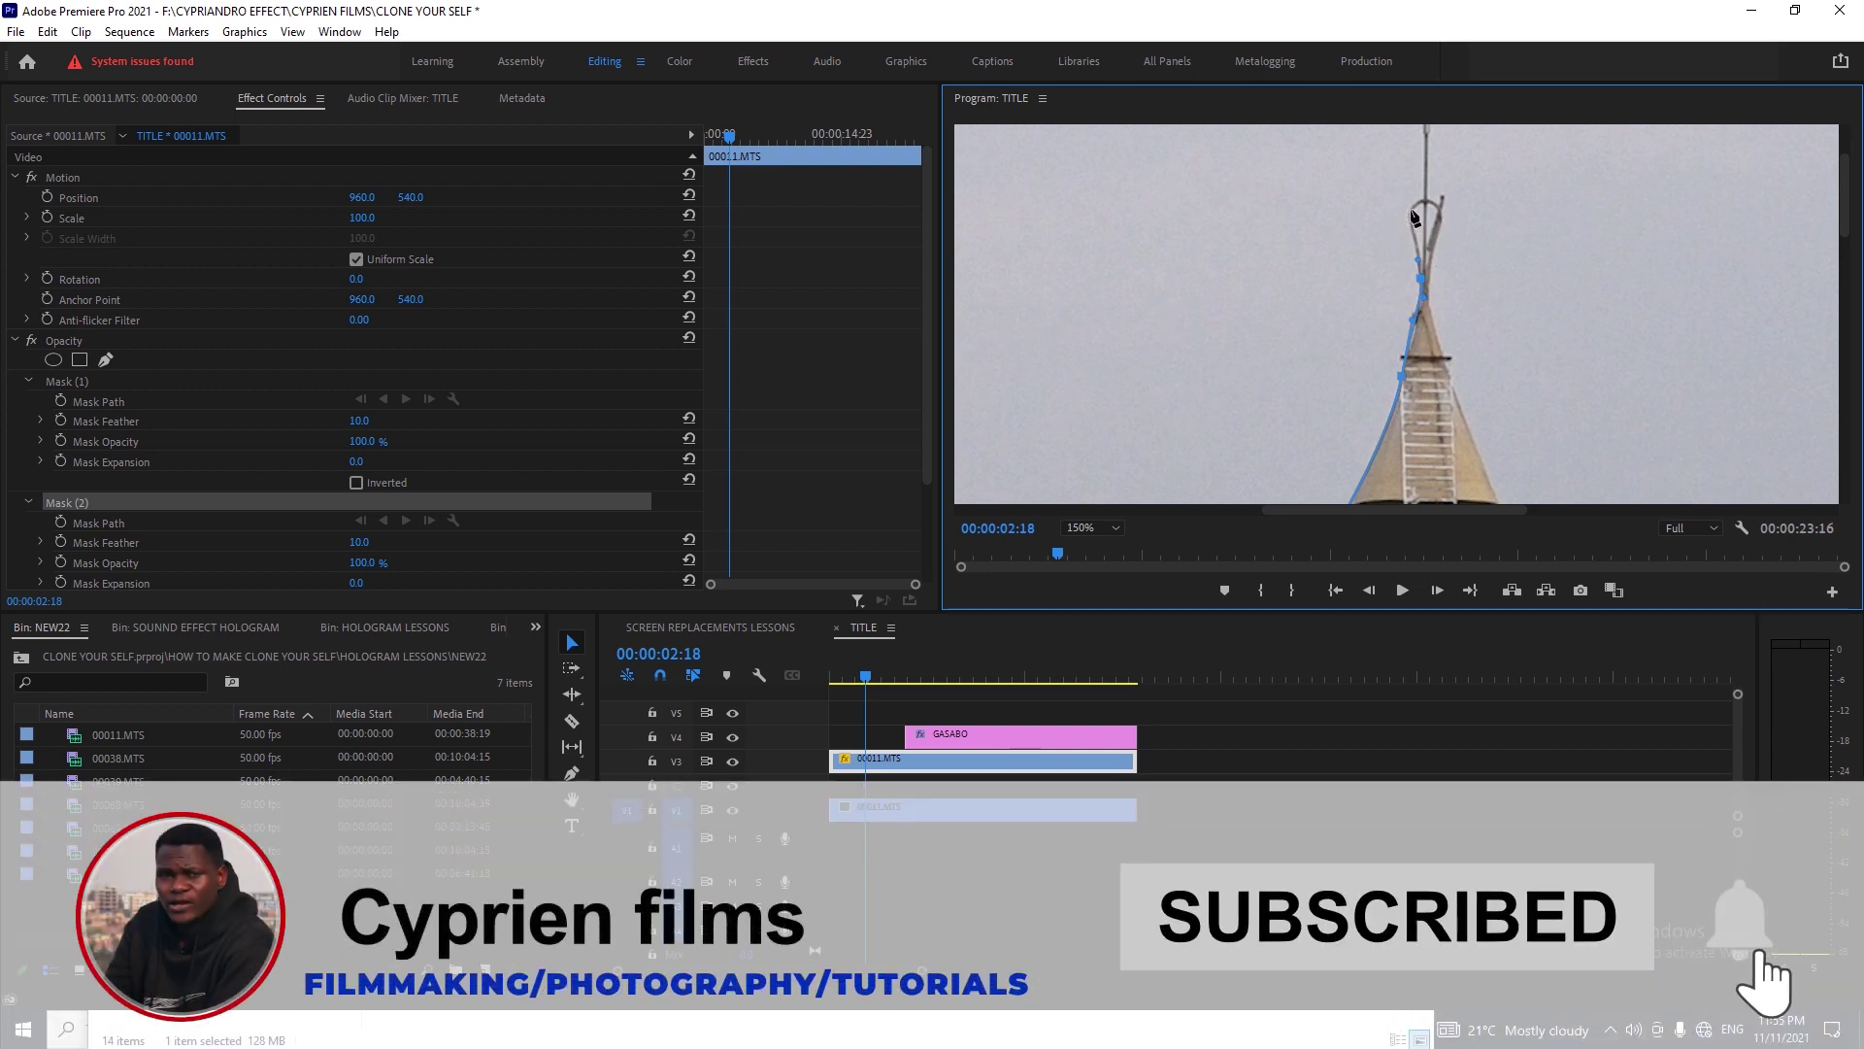
{"action": "left_click_drag", "start_coordinate": [1413, 215], "coordinate": [1438, 199]}
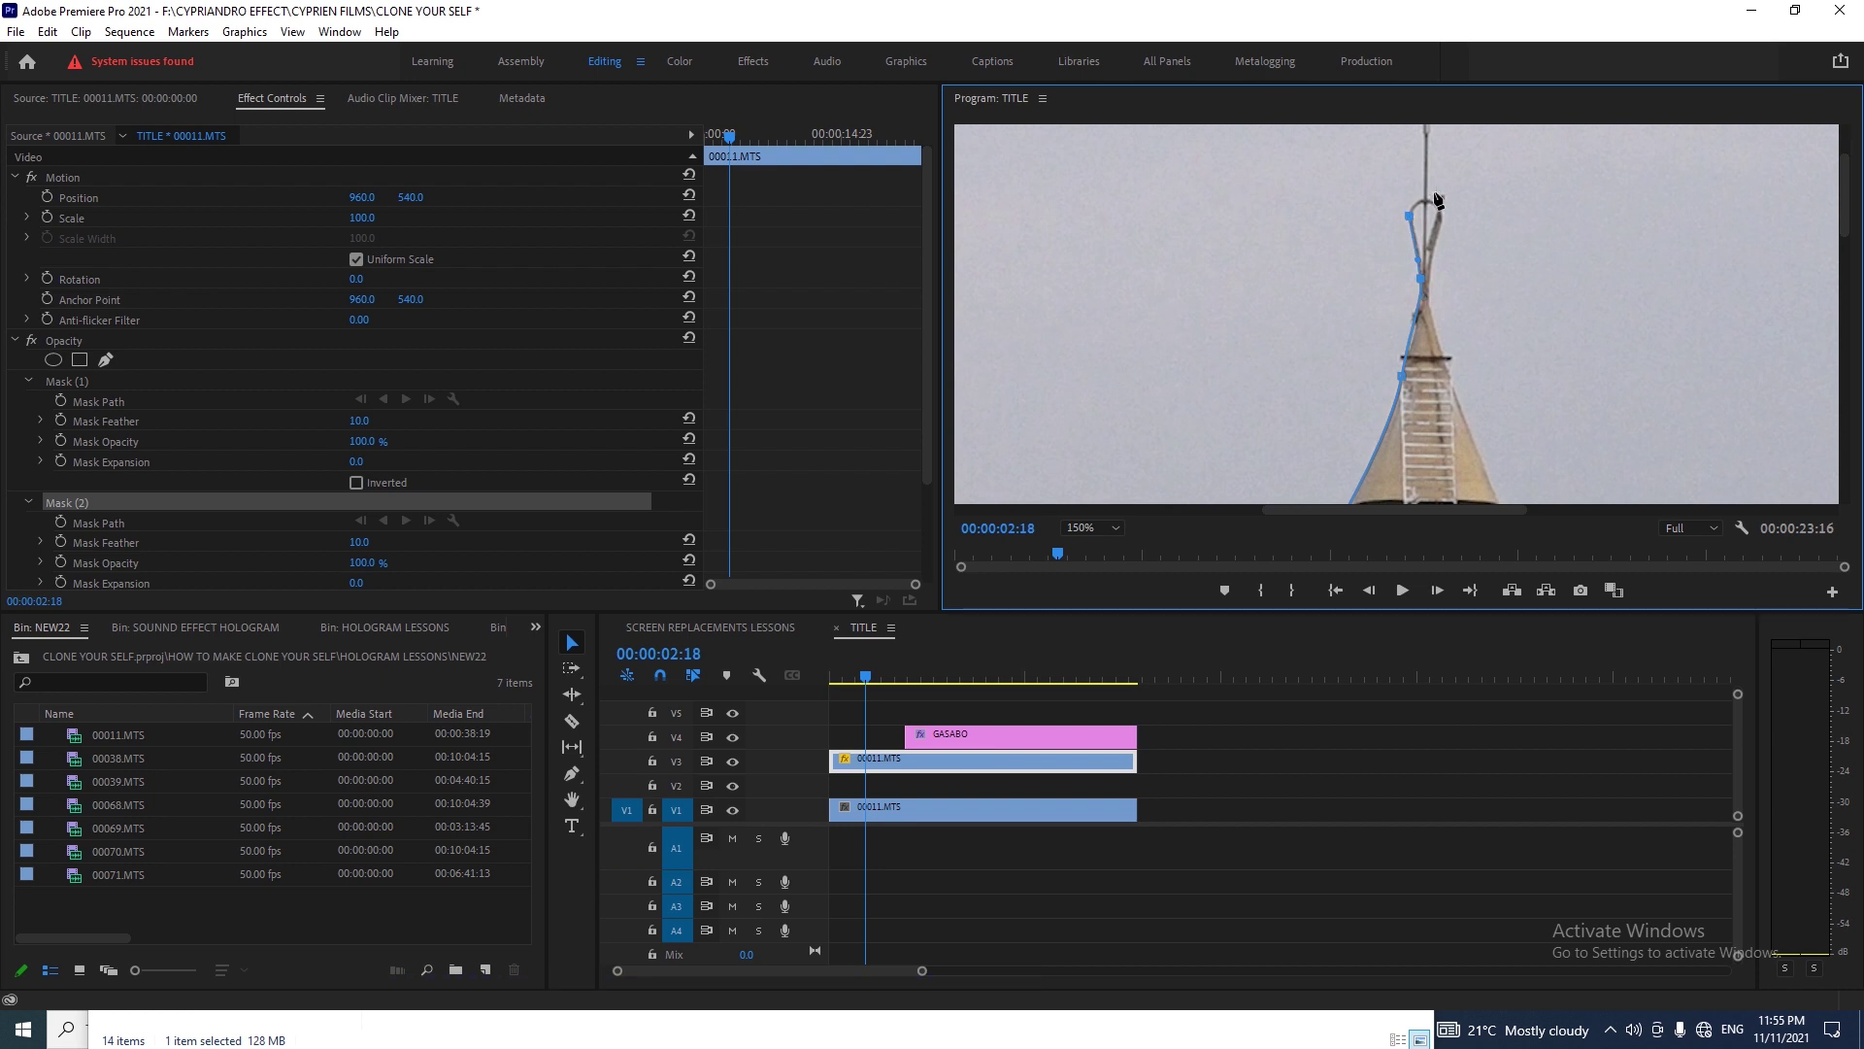
{"action": "scroll", "coordinate": [1444, 249], "scroll_direction": "up", "scroll_amount": 2}
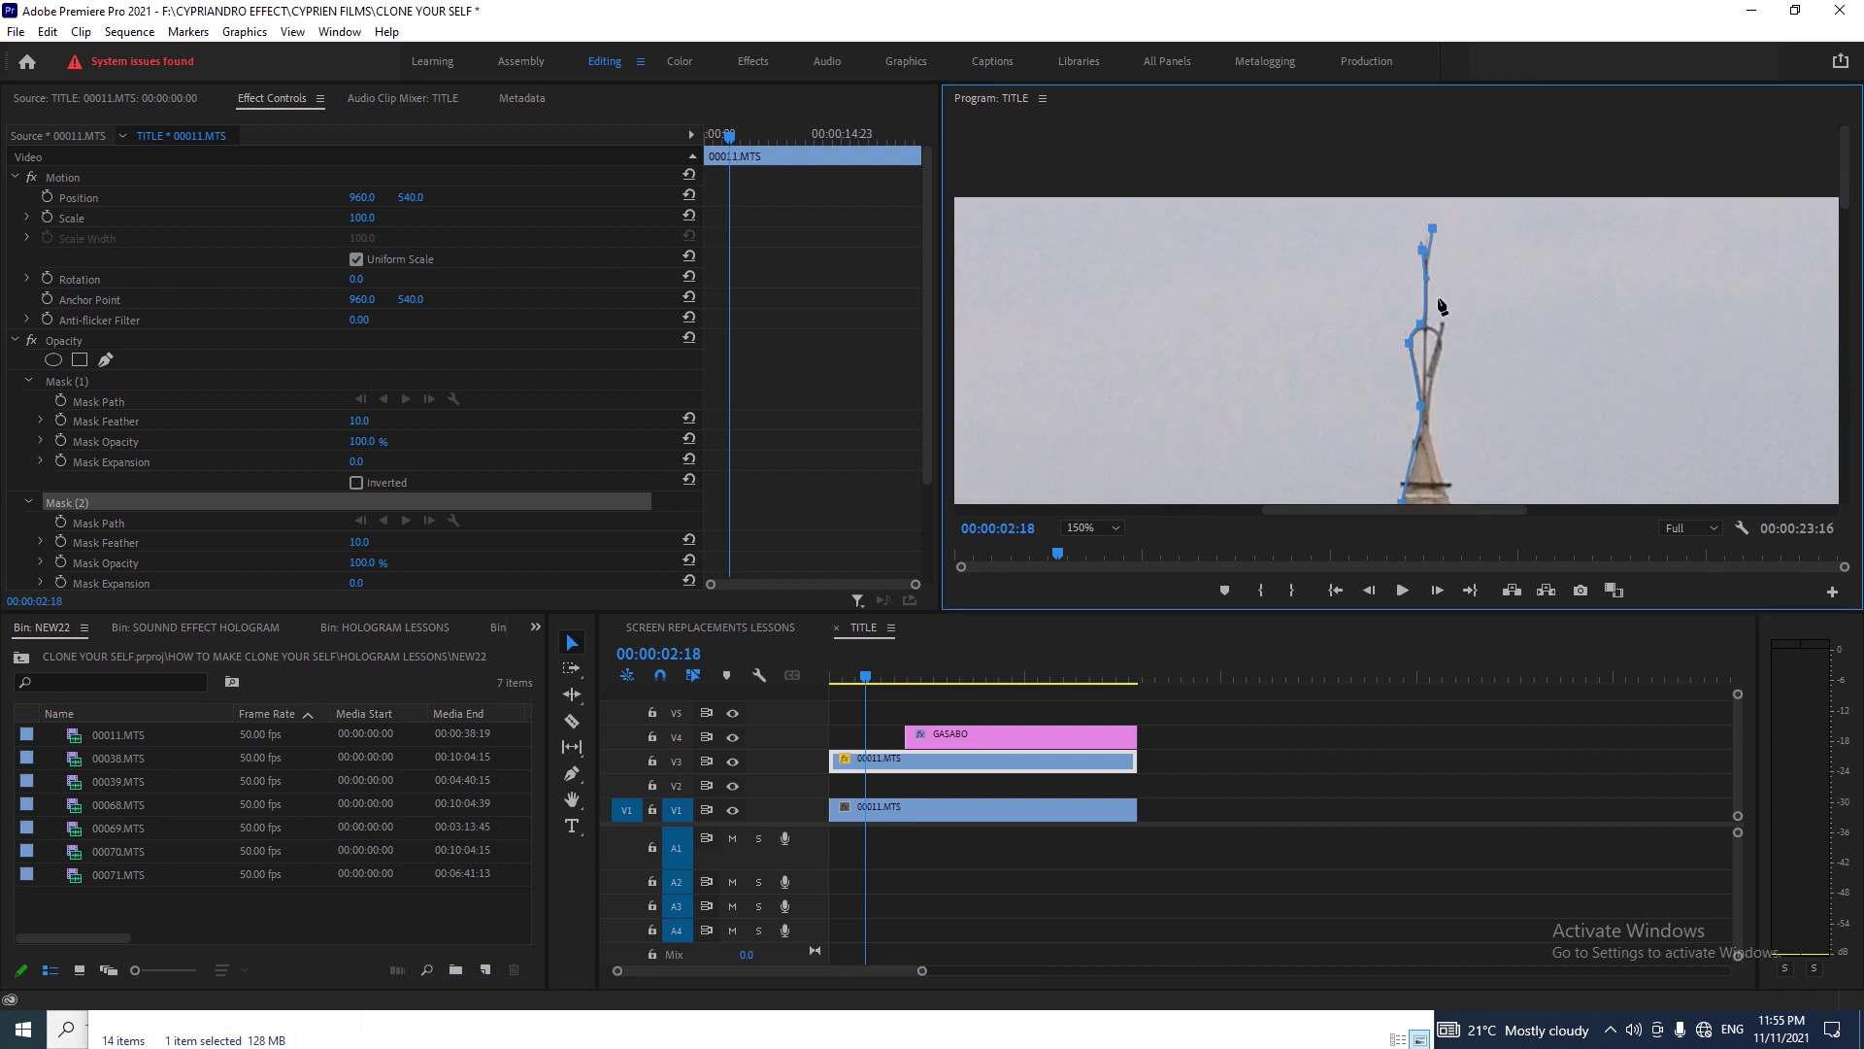
{"action": "scroll", "coordinate": [1495, 417], "scroll_direction": "down", "scroll_amount": 8}
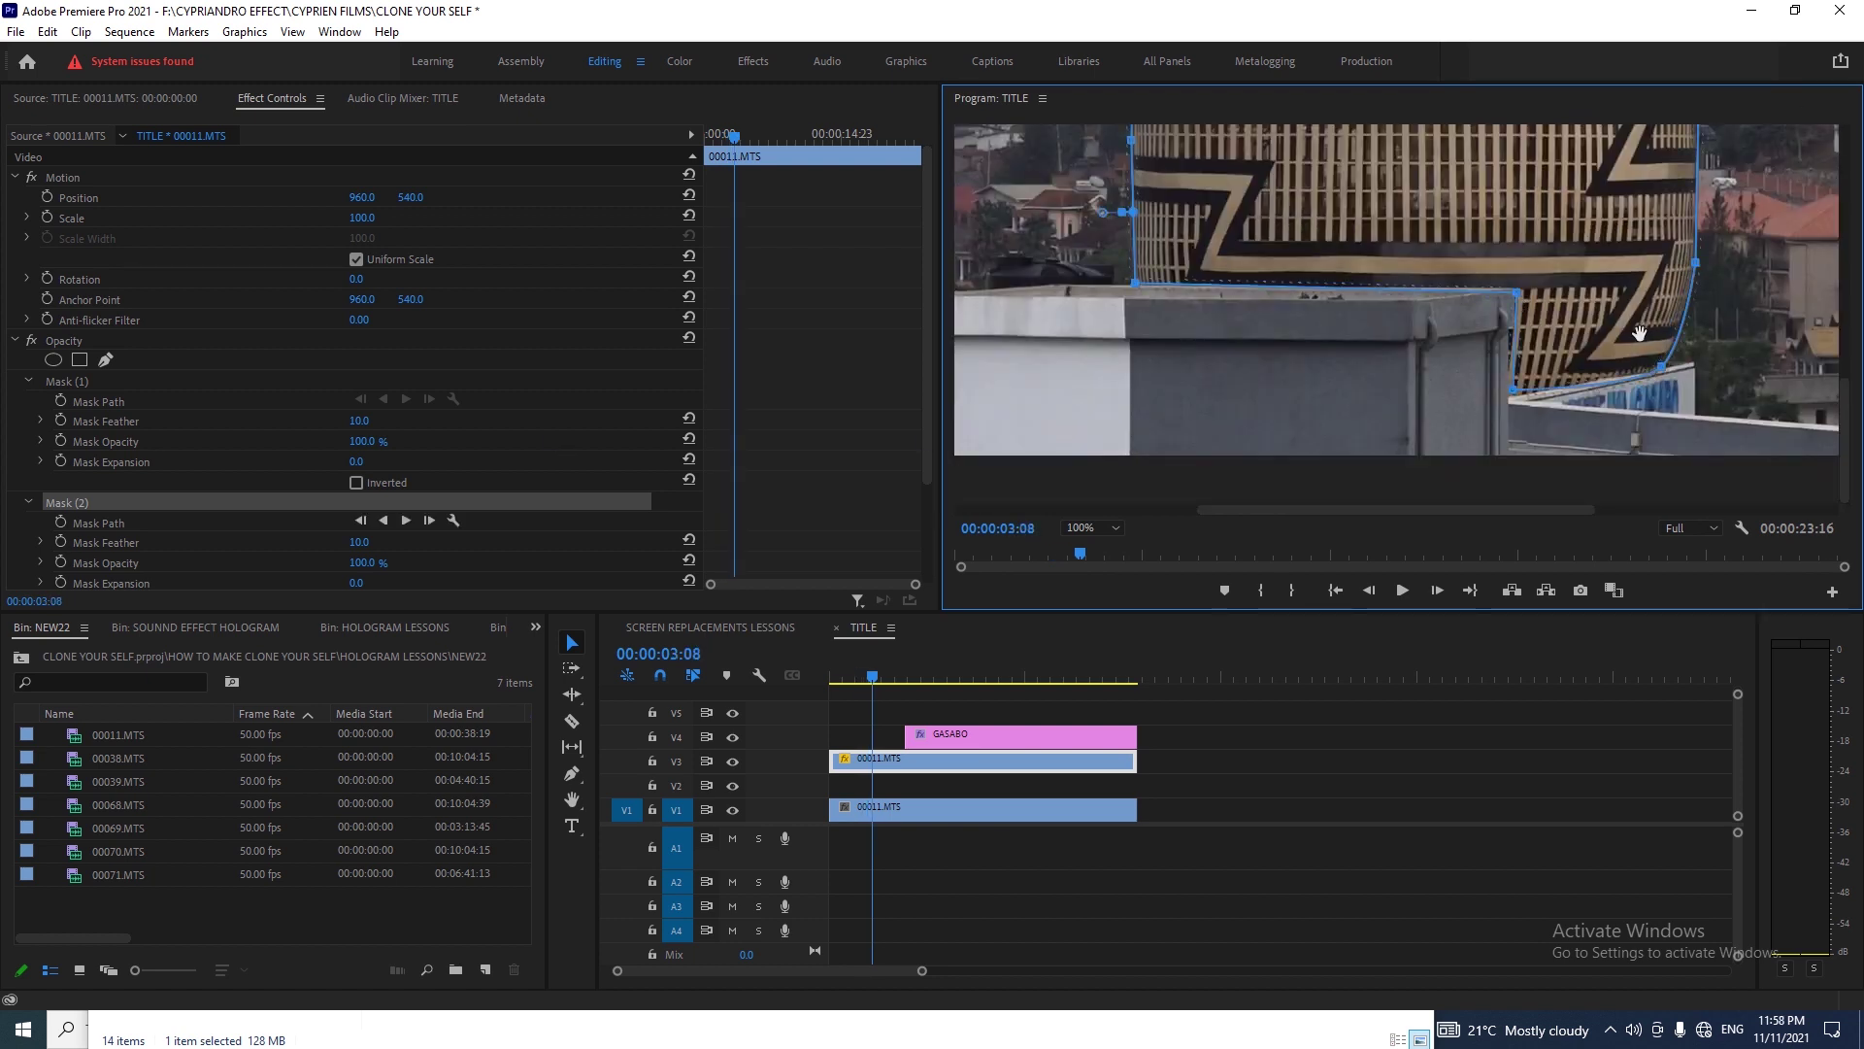
- Fit the whole frame in the preview and track the Mask (2) path forward from 00:00:03:08
{"action": "left_click", "coordinate": [1092, 527]}
{"action": "left_click", "coordinate": [1088, 548]}
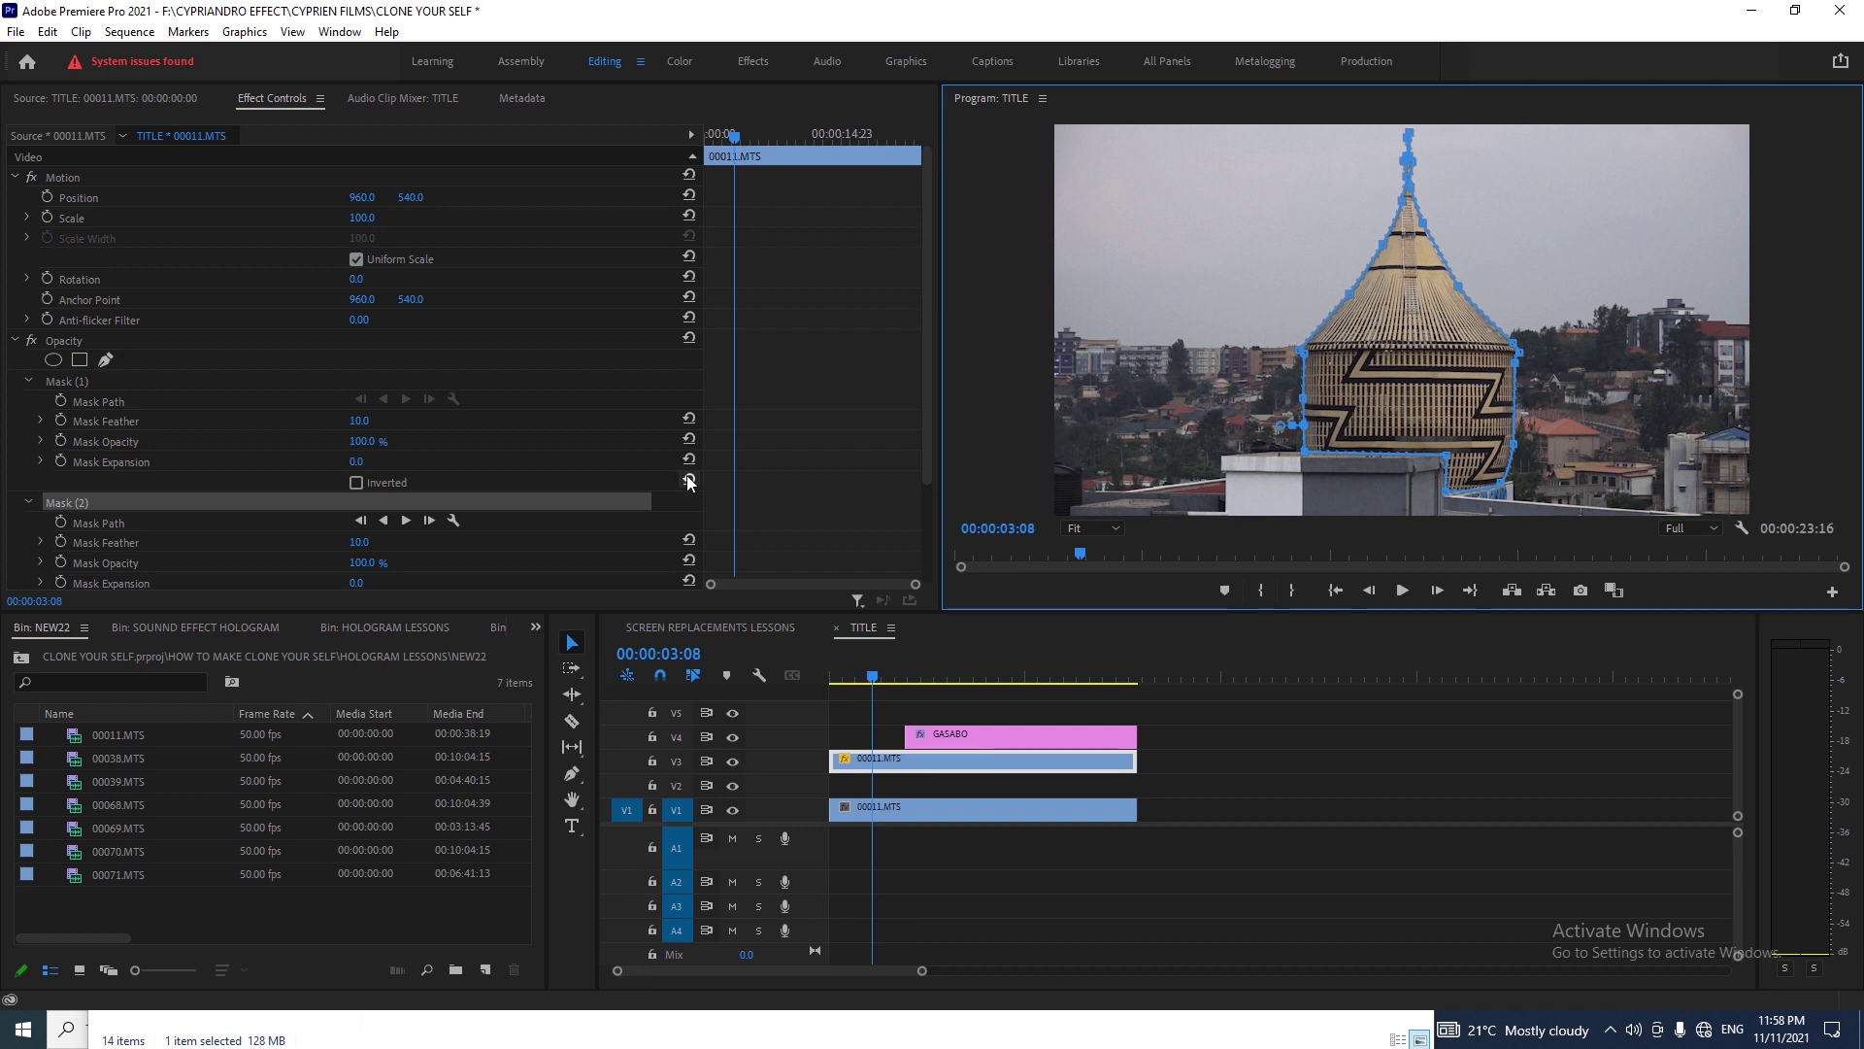
{"action": "left_click", "coordinate": [407, 522]}
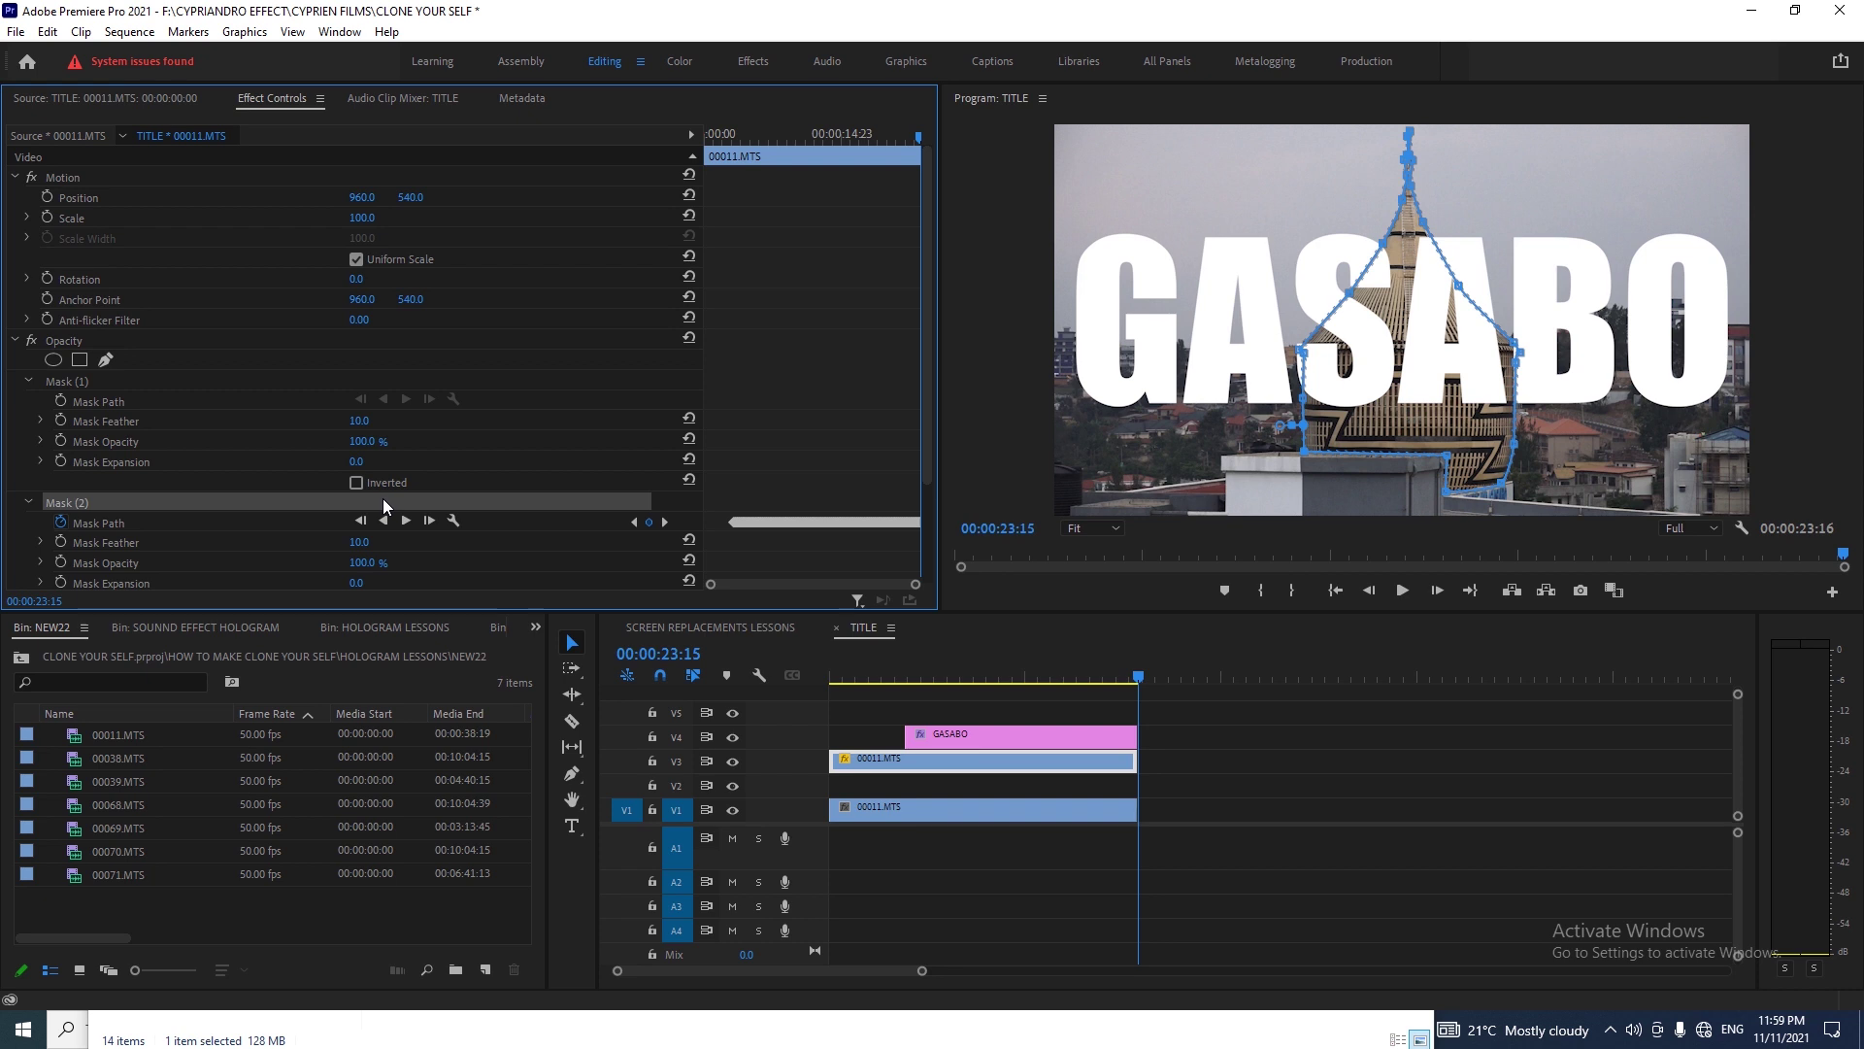
- Move the GASABO title clip from V4 down to V2, between the two 00011.MTS clips
{"action": "left_click", "coordinate": [1035, 672]}
{"action": "left_click_drag", "start_coordinate": [1072, 660], "coordinate": [954, 749]}
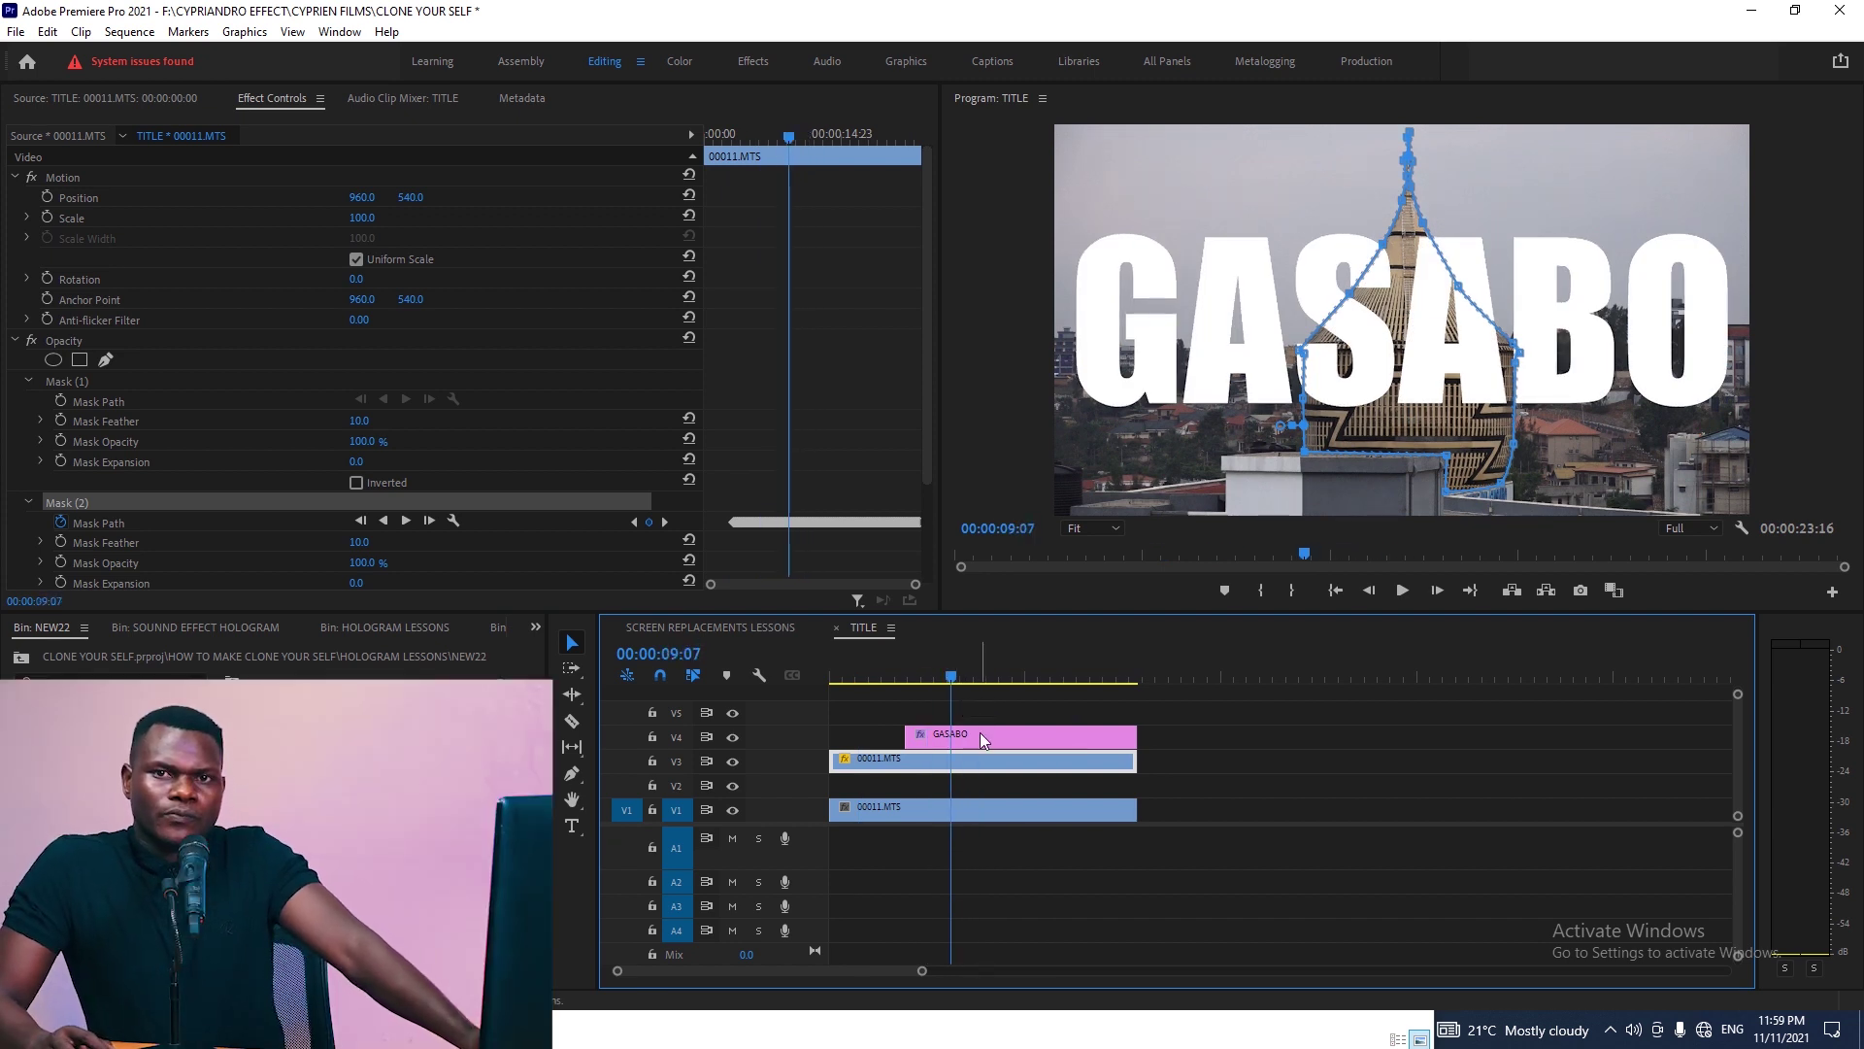
{"action": "left_click", "coordinate": [981, 732]}
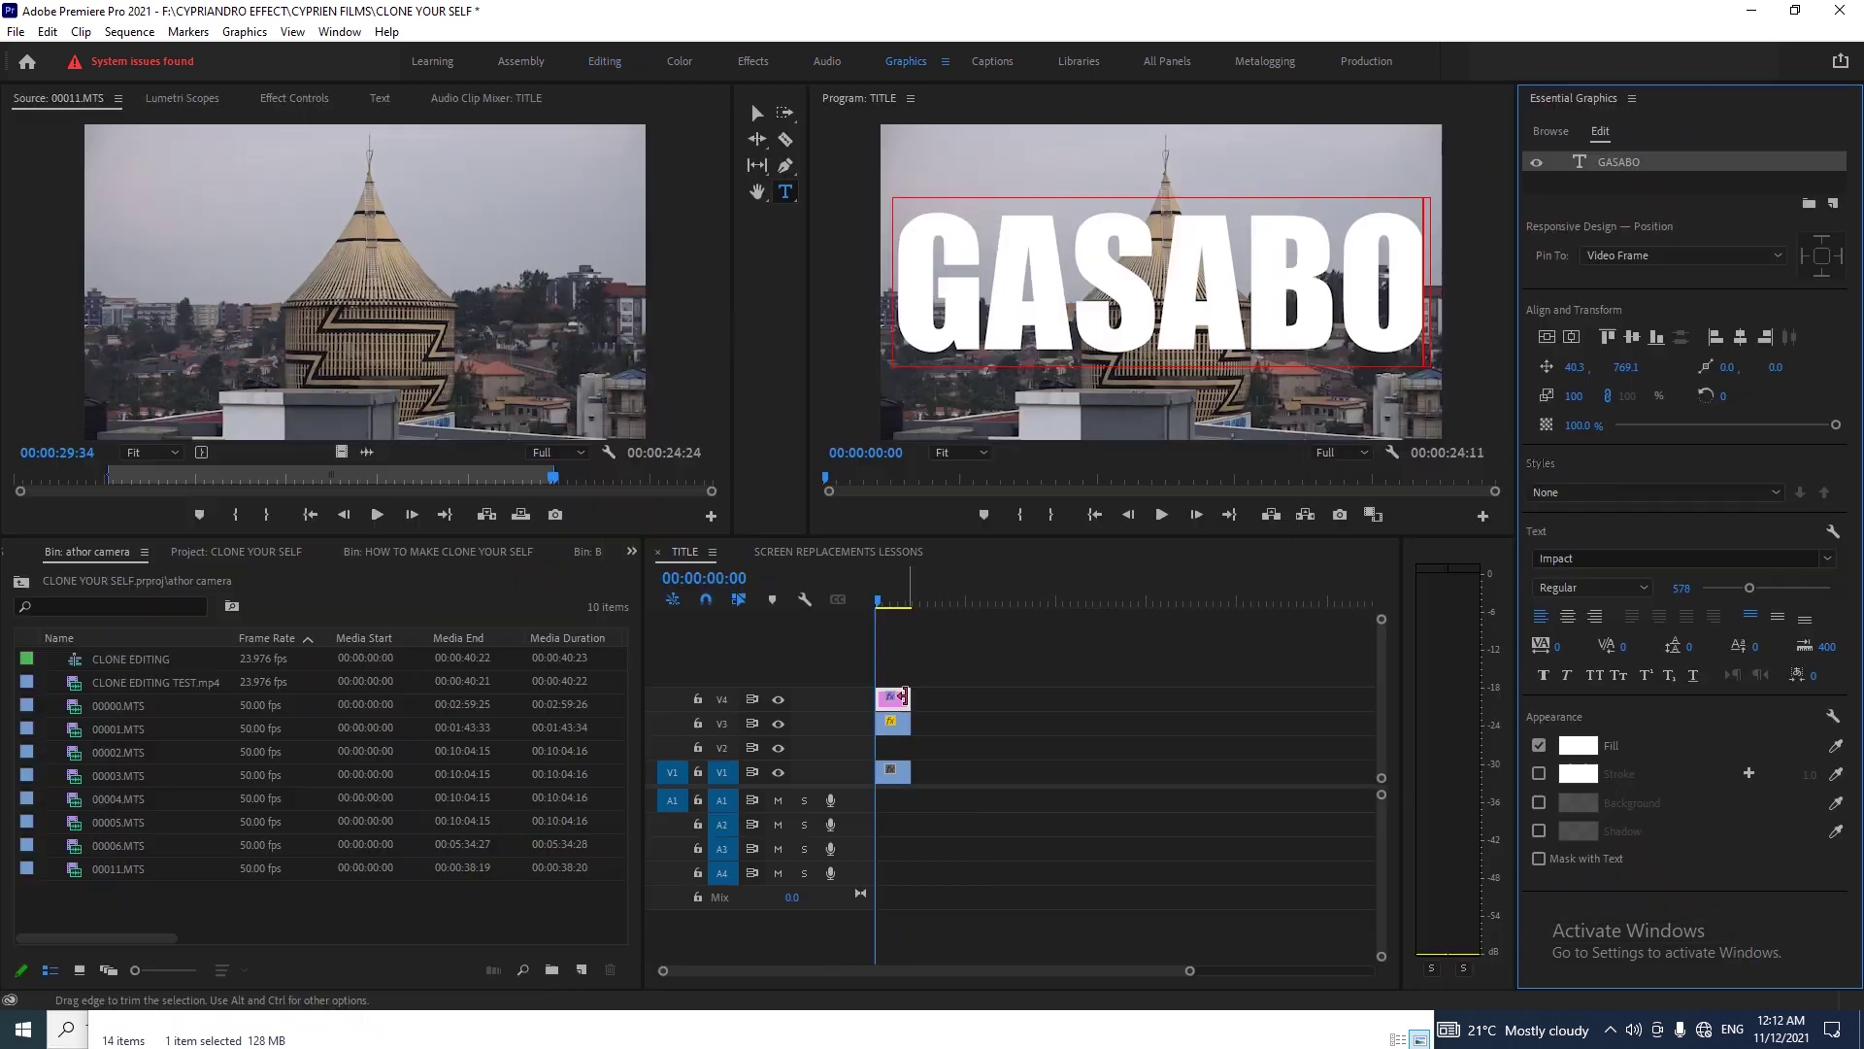
{"action": "left_click", "coordinate": [996, 641]}
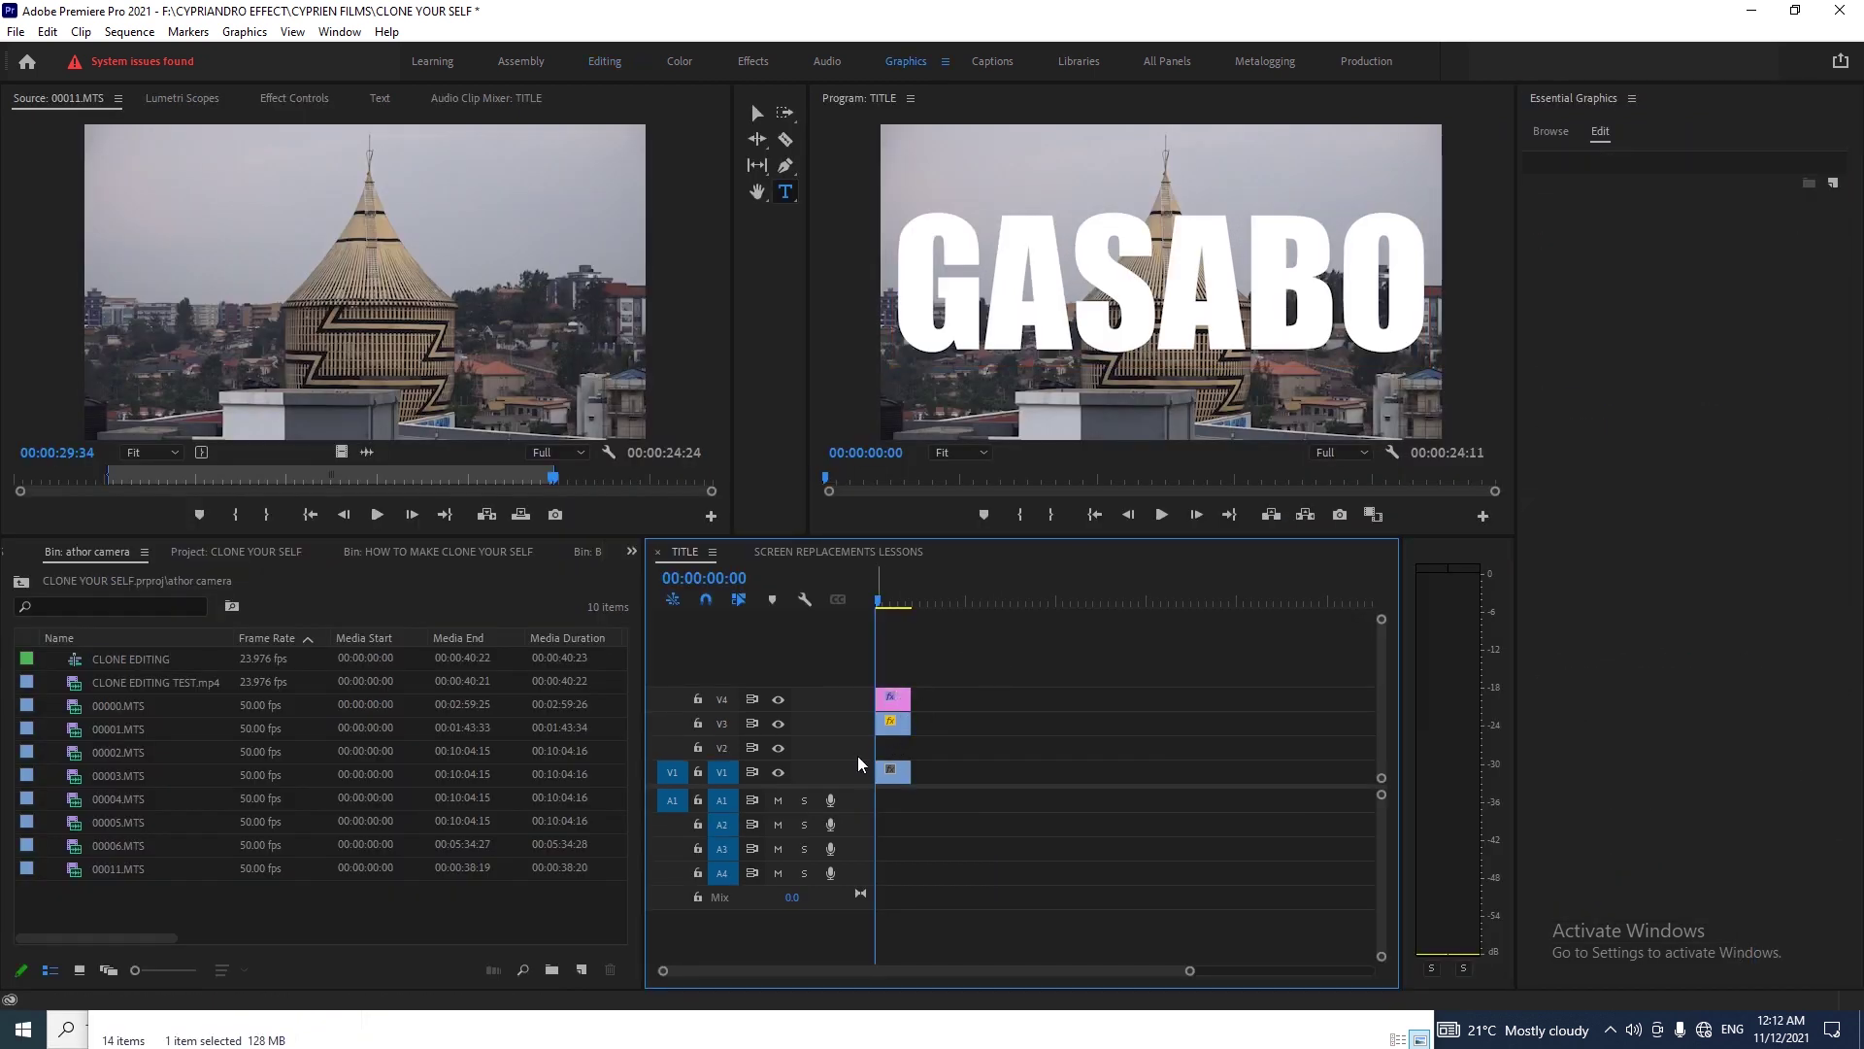
{"action": "left_click_drag", "start_coordinate": [901, 707], "coordinate": [949, 759]}
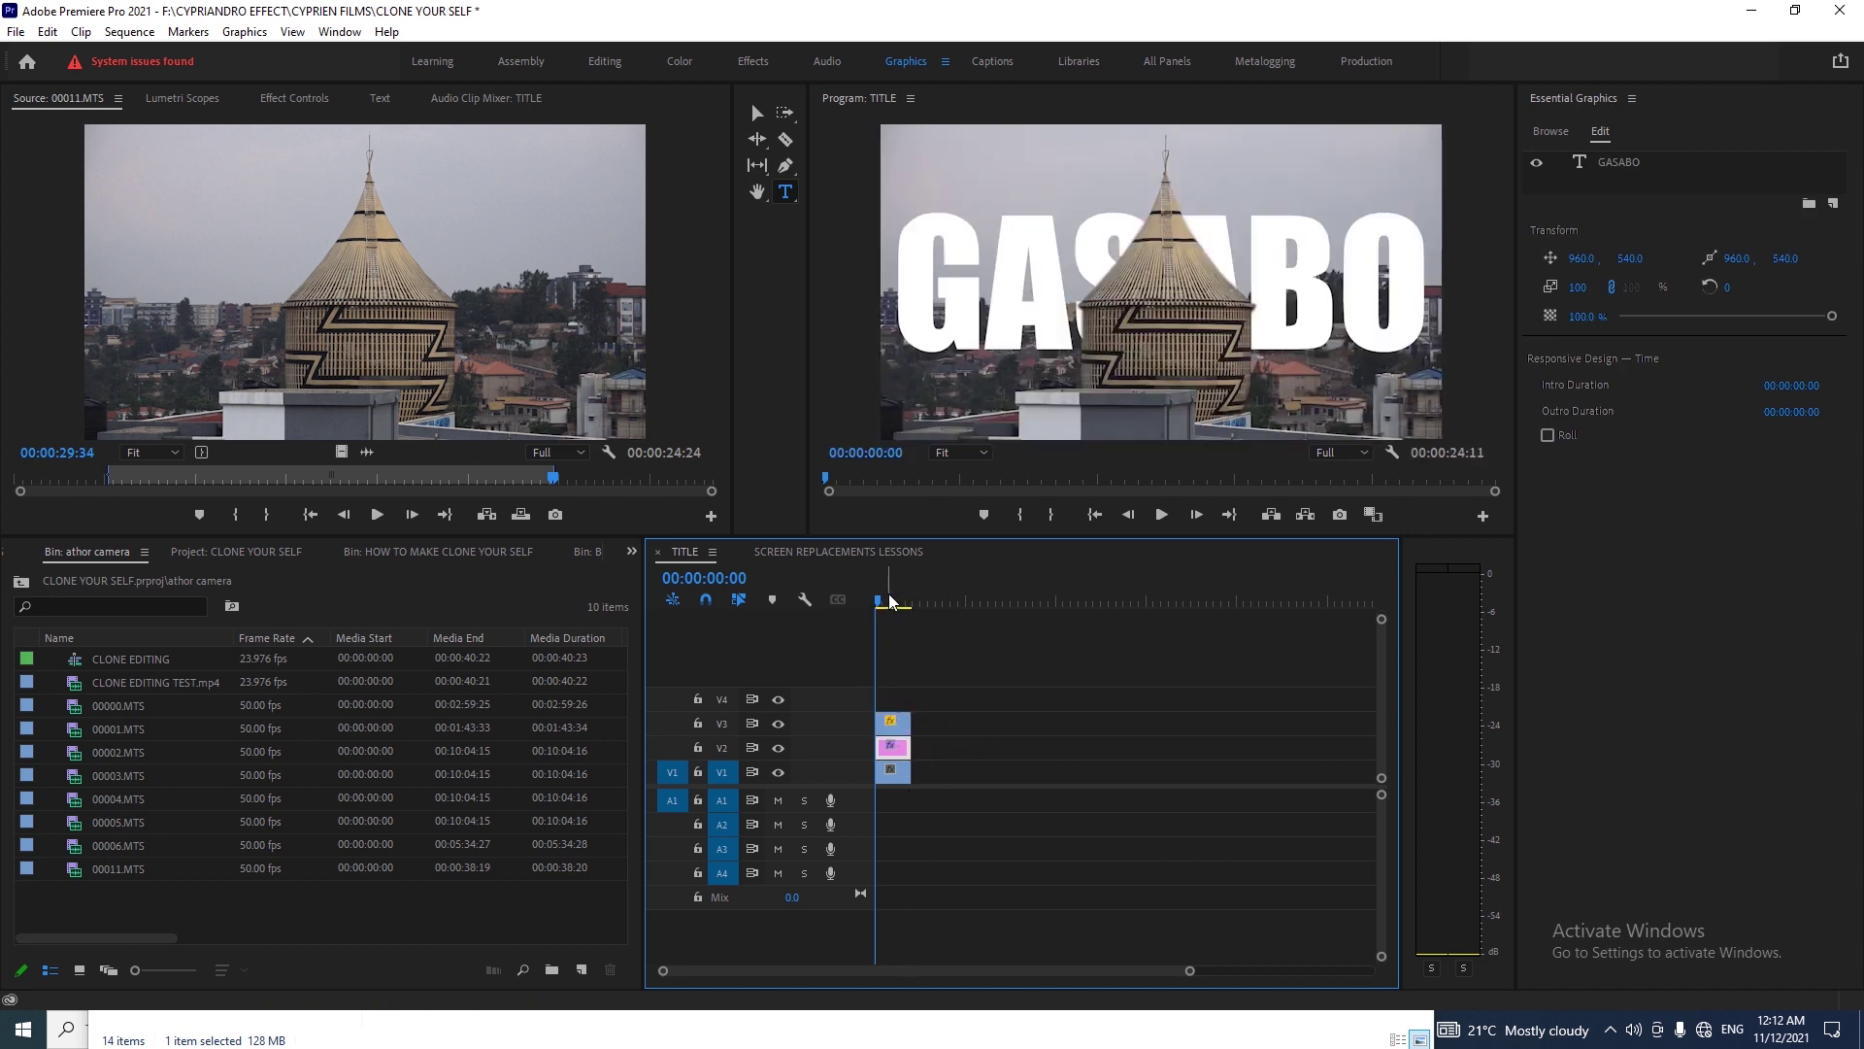
- Play the TITLE sequence from the start to review the GASABO title behind the masked tower
{"action": "key", "text": "space"}
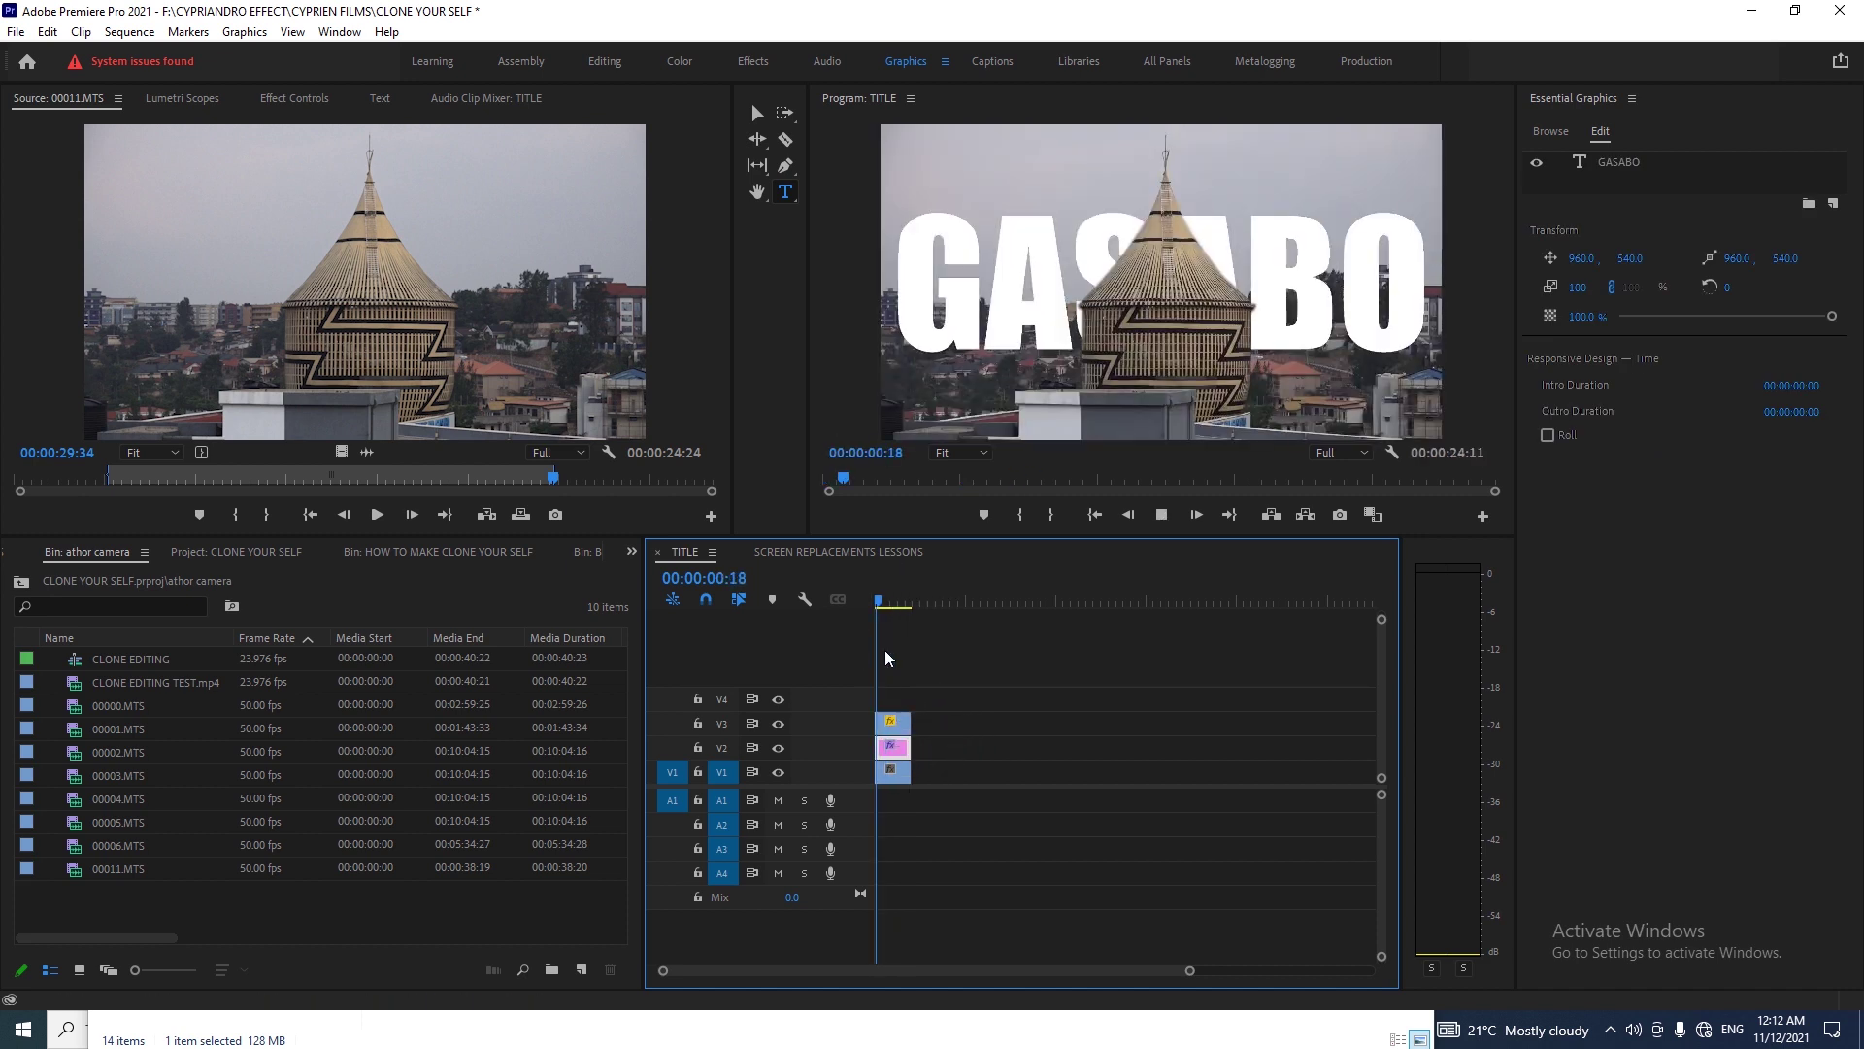
{"action": "key", "text": "equal"}
{"action": "key", "text": "space"}
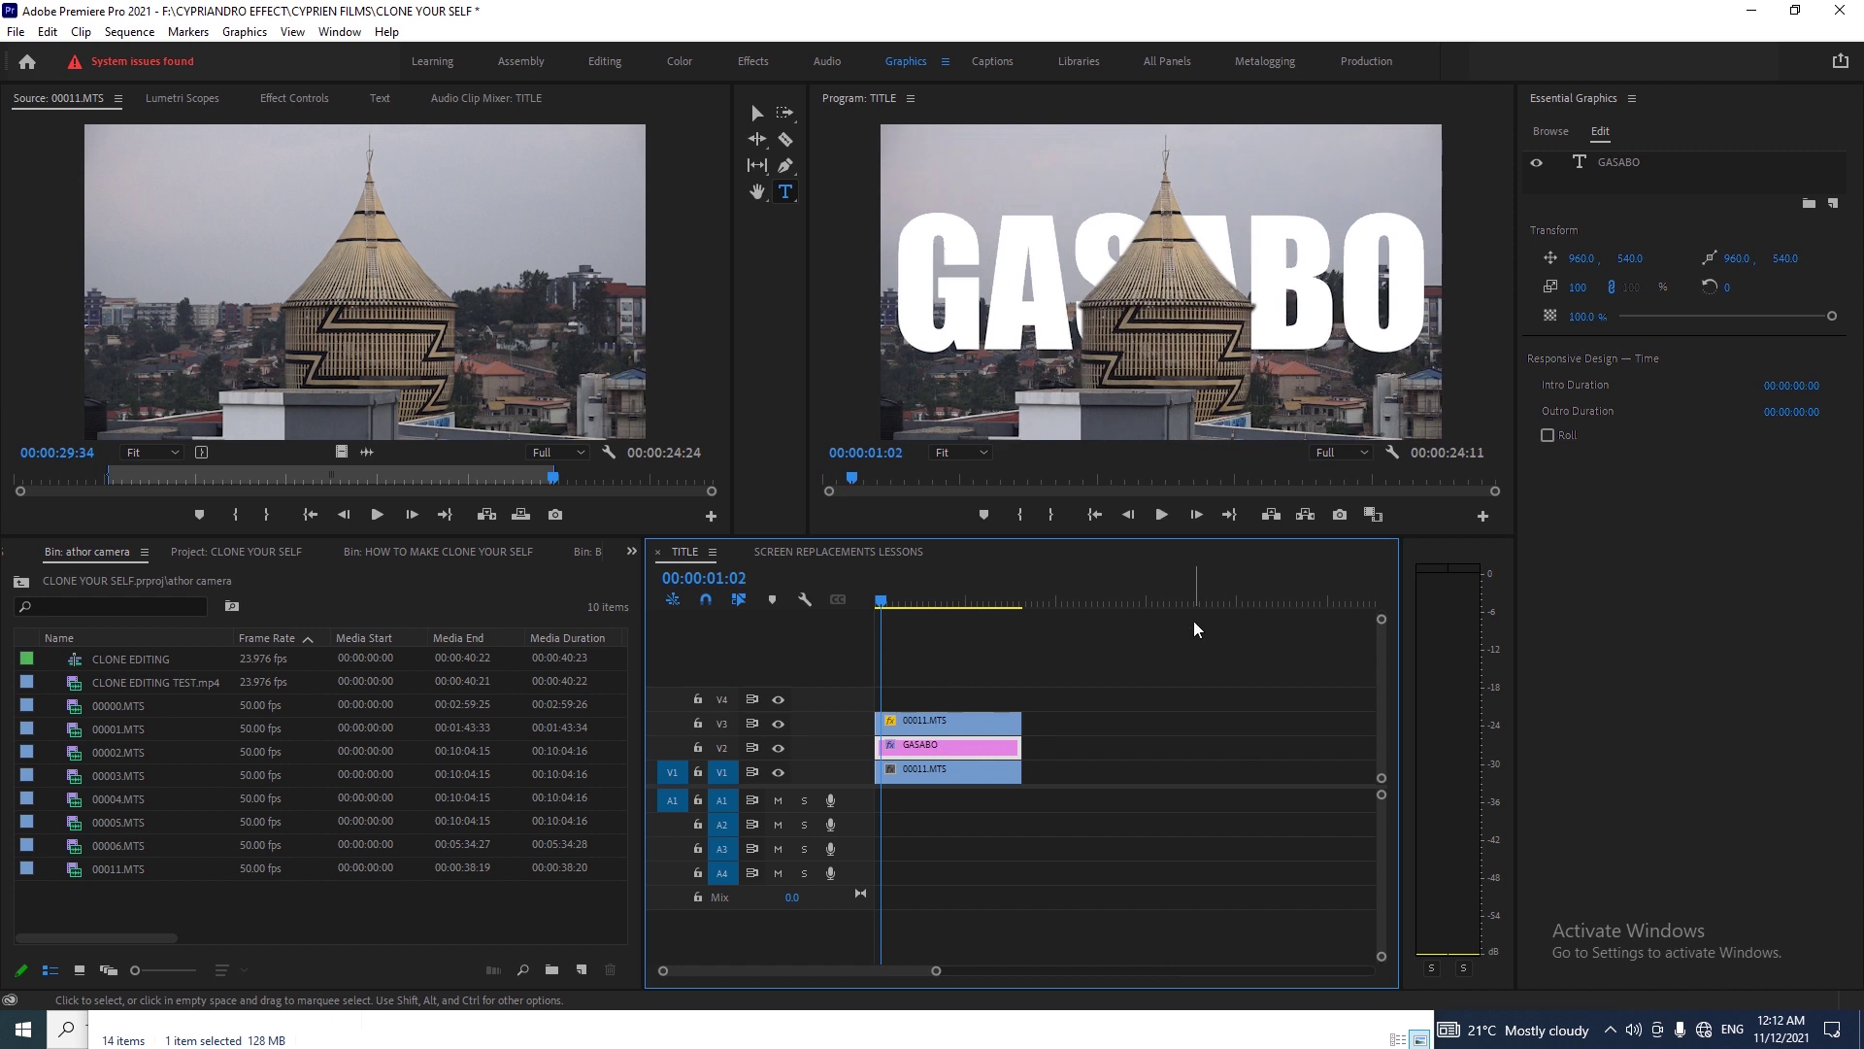
{"action": "mouse_move", "coordinate": [891, 610]}
{"action": "left_mouse_down"}
{"action": "mouse_move", "coordinate": [981, 608]}
{"action": "mouse_move", "coordinate": [877, 604]}
{"action": "left_mouse_up"}
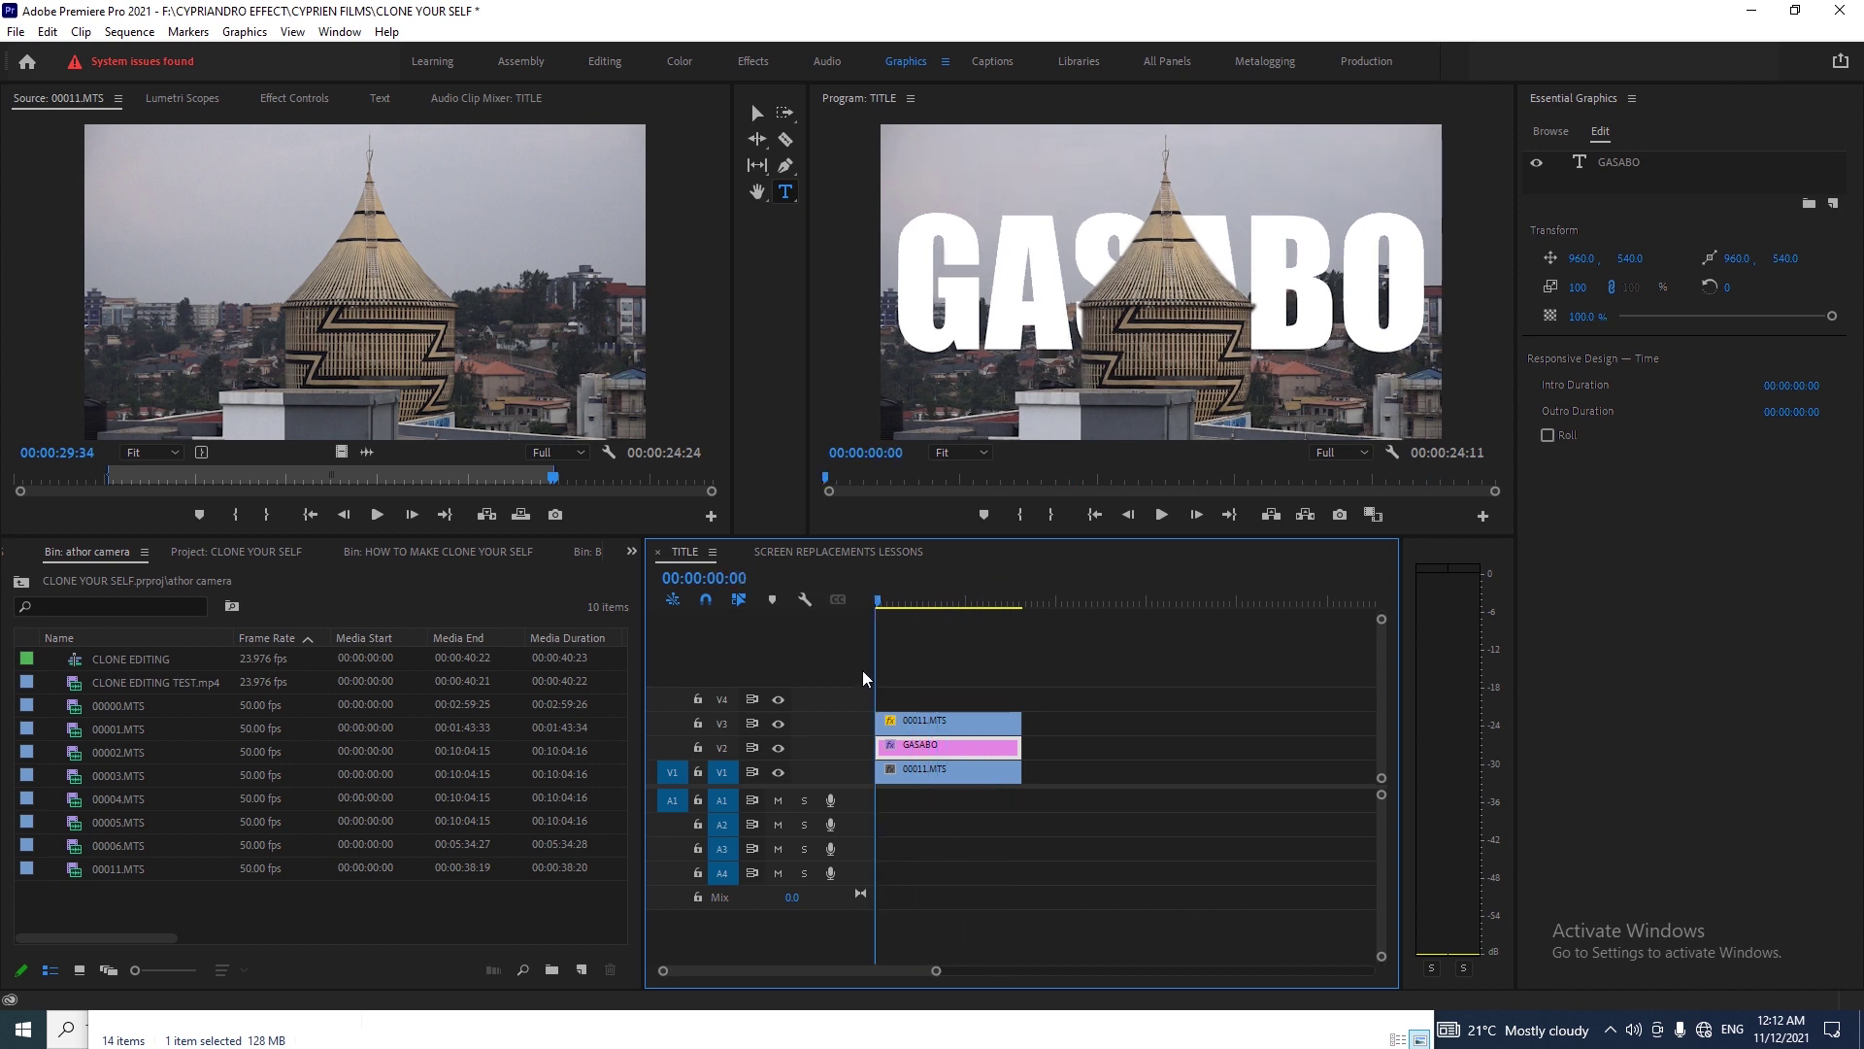
{"action": "key", "text": "space"}
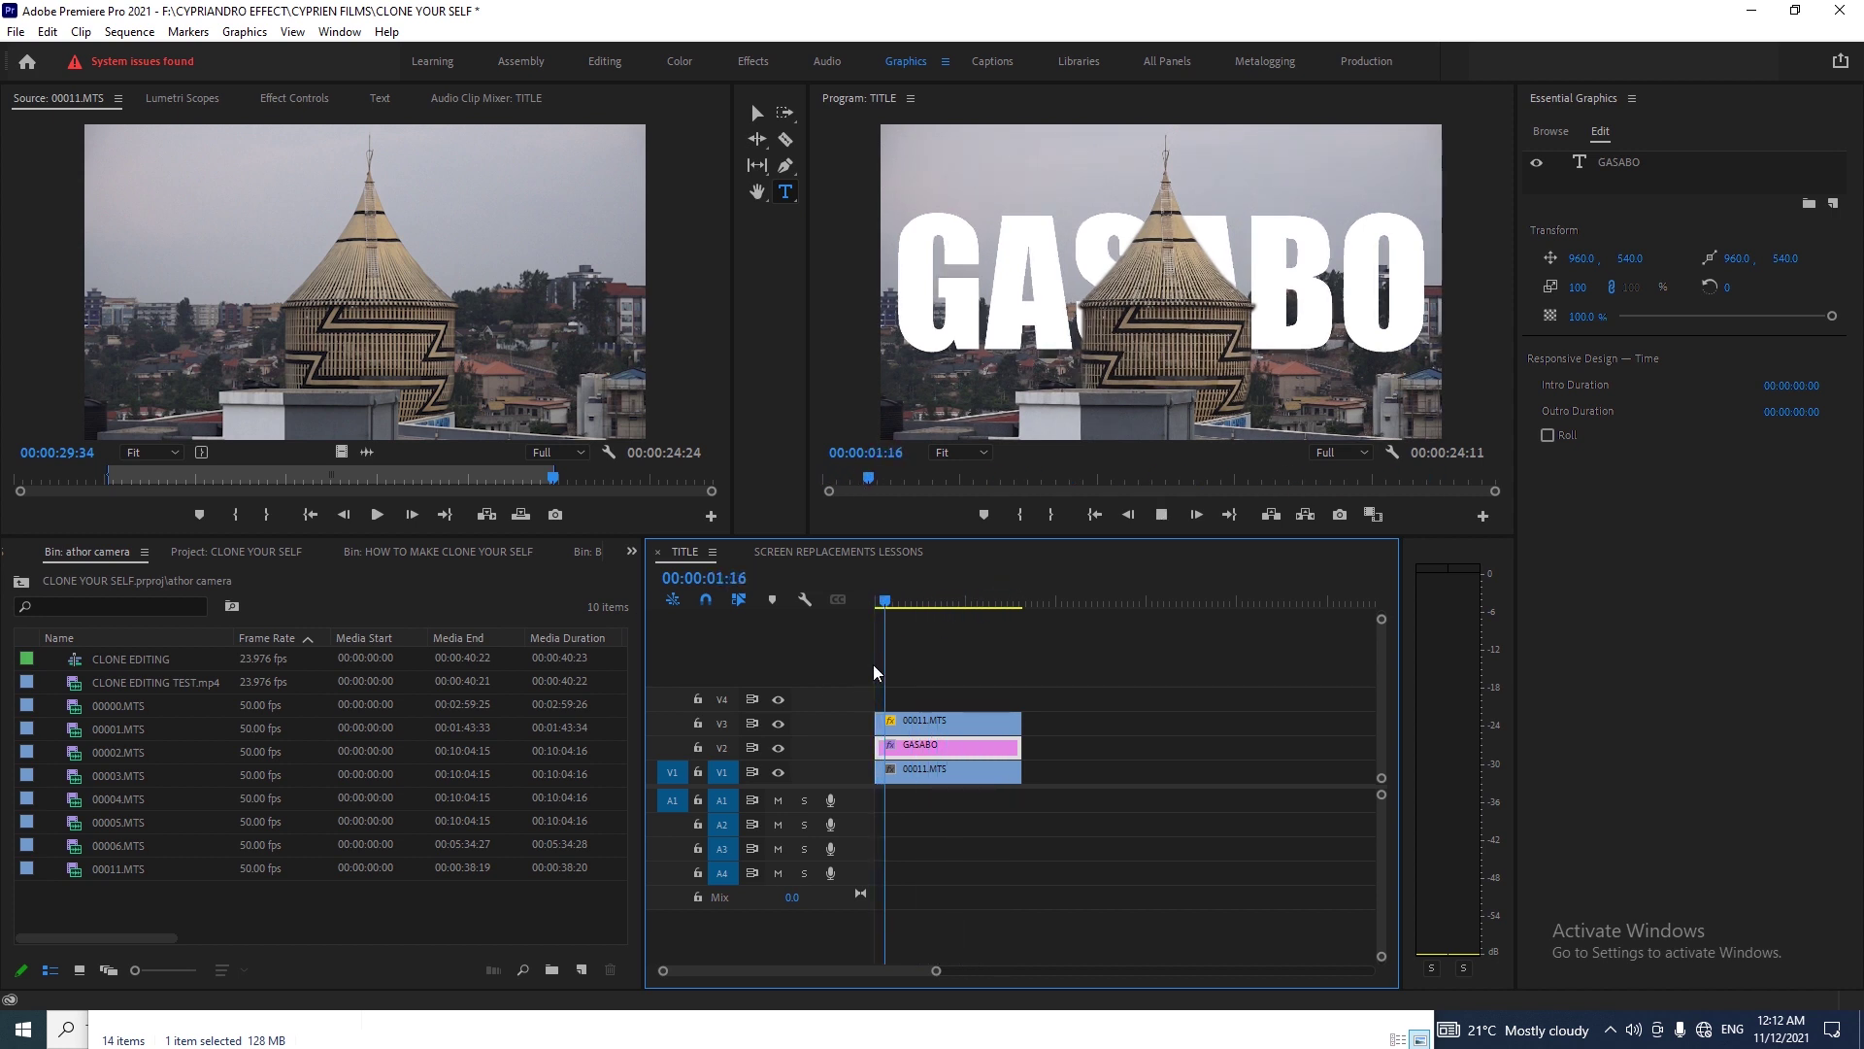
{"action": "key", "text": "Home"}
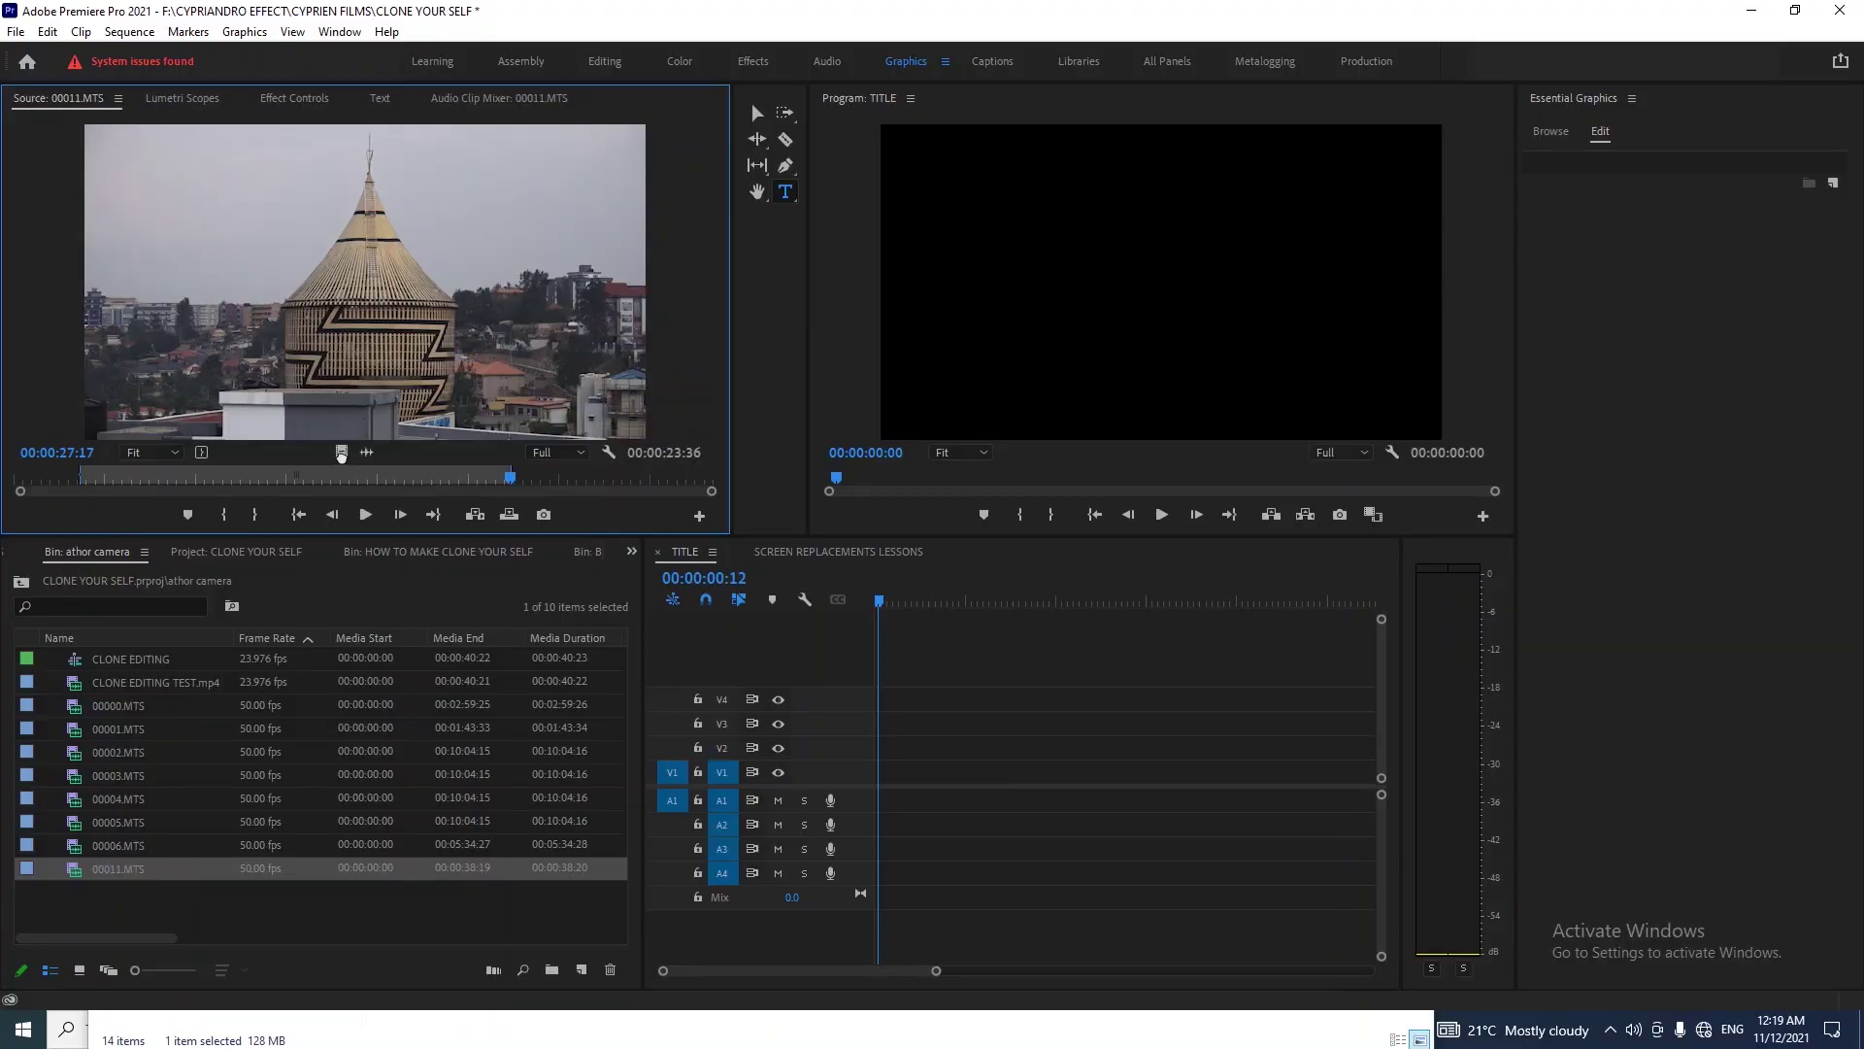
- Place only the video of 00011.MTS on V1, change the sequence settings to match it, and set the playhead to 00:00:00:15
{"action": "left_click_drag", "start_coordinate": [341, 454], "coordinate": [884, 782]}
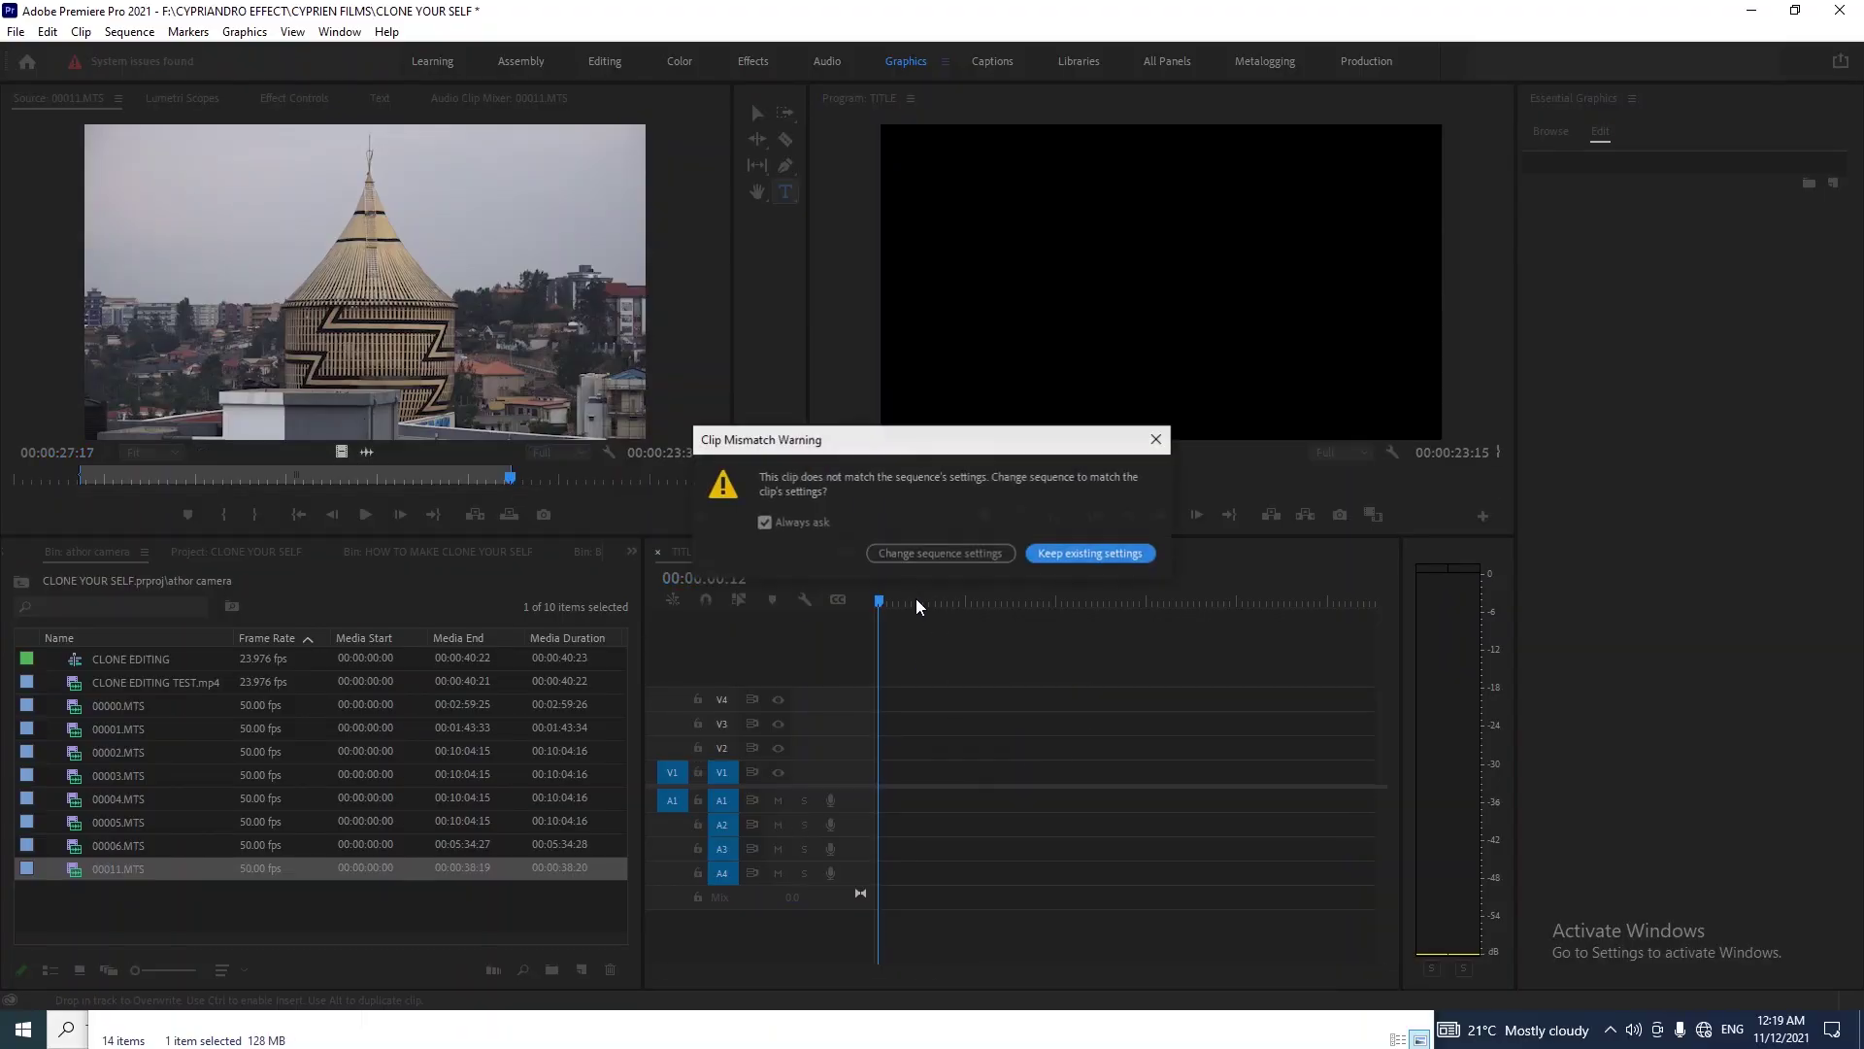
{"action": "left_click", "coordinate": [990, 555]}
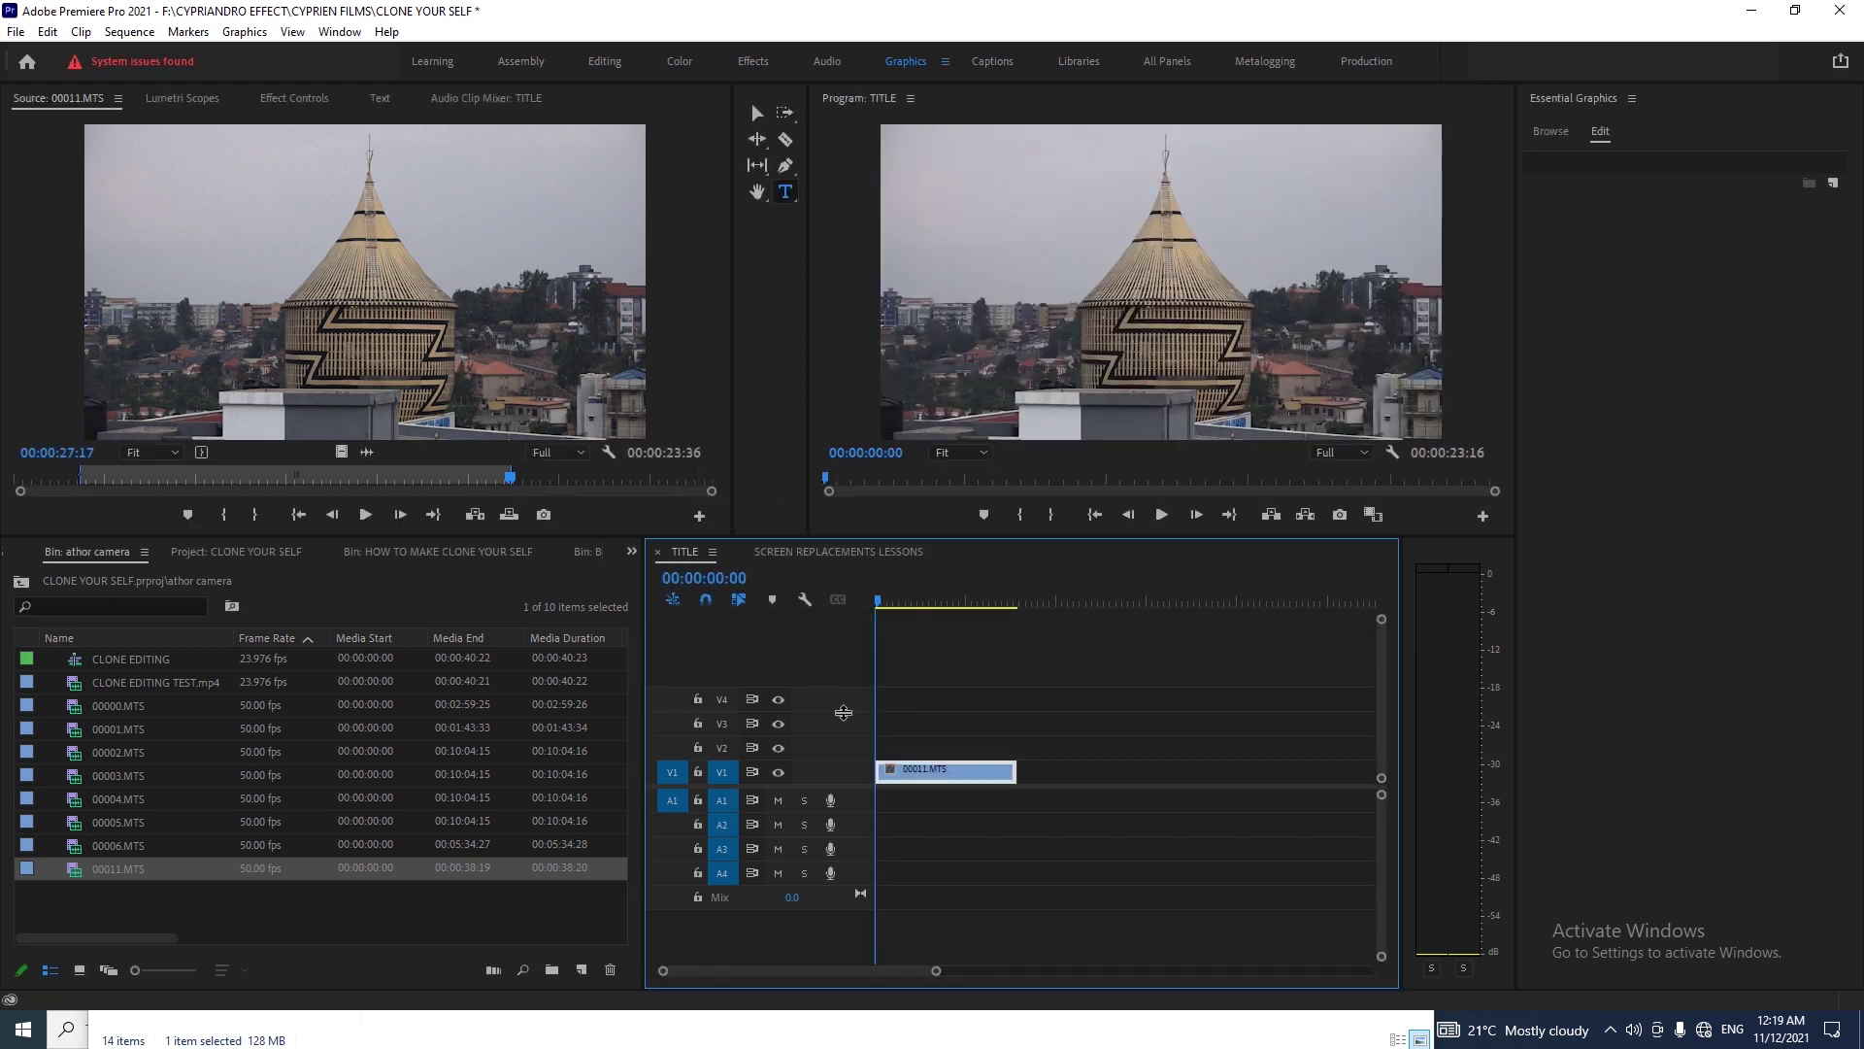
{"action": "left_click", "coordinate": [881, 600]}
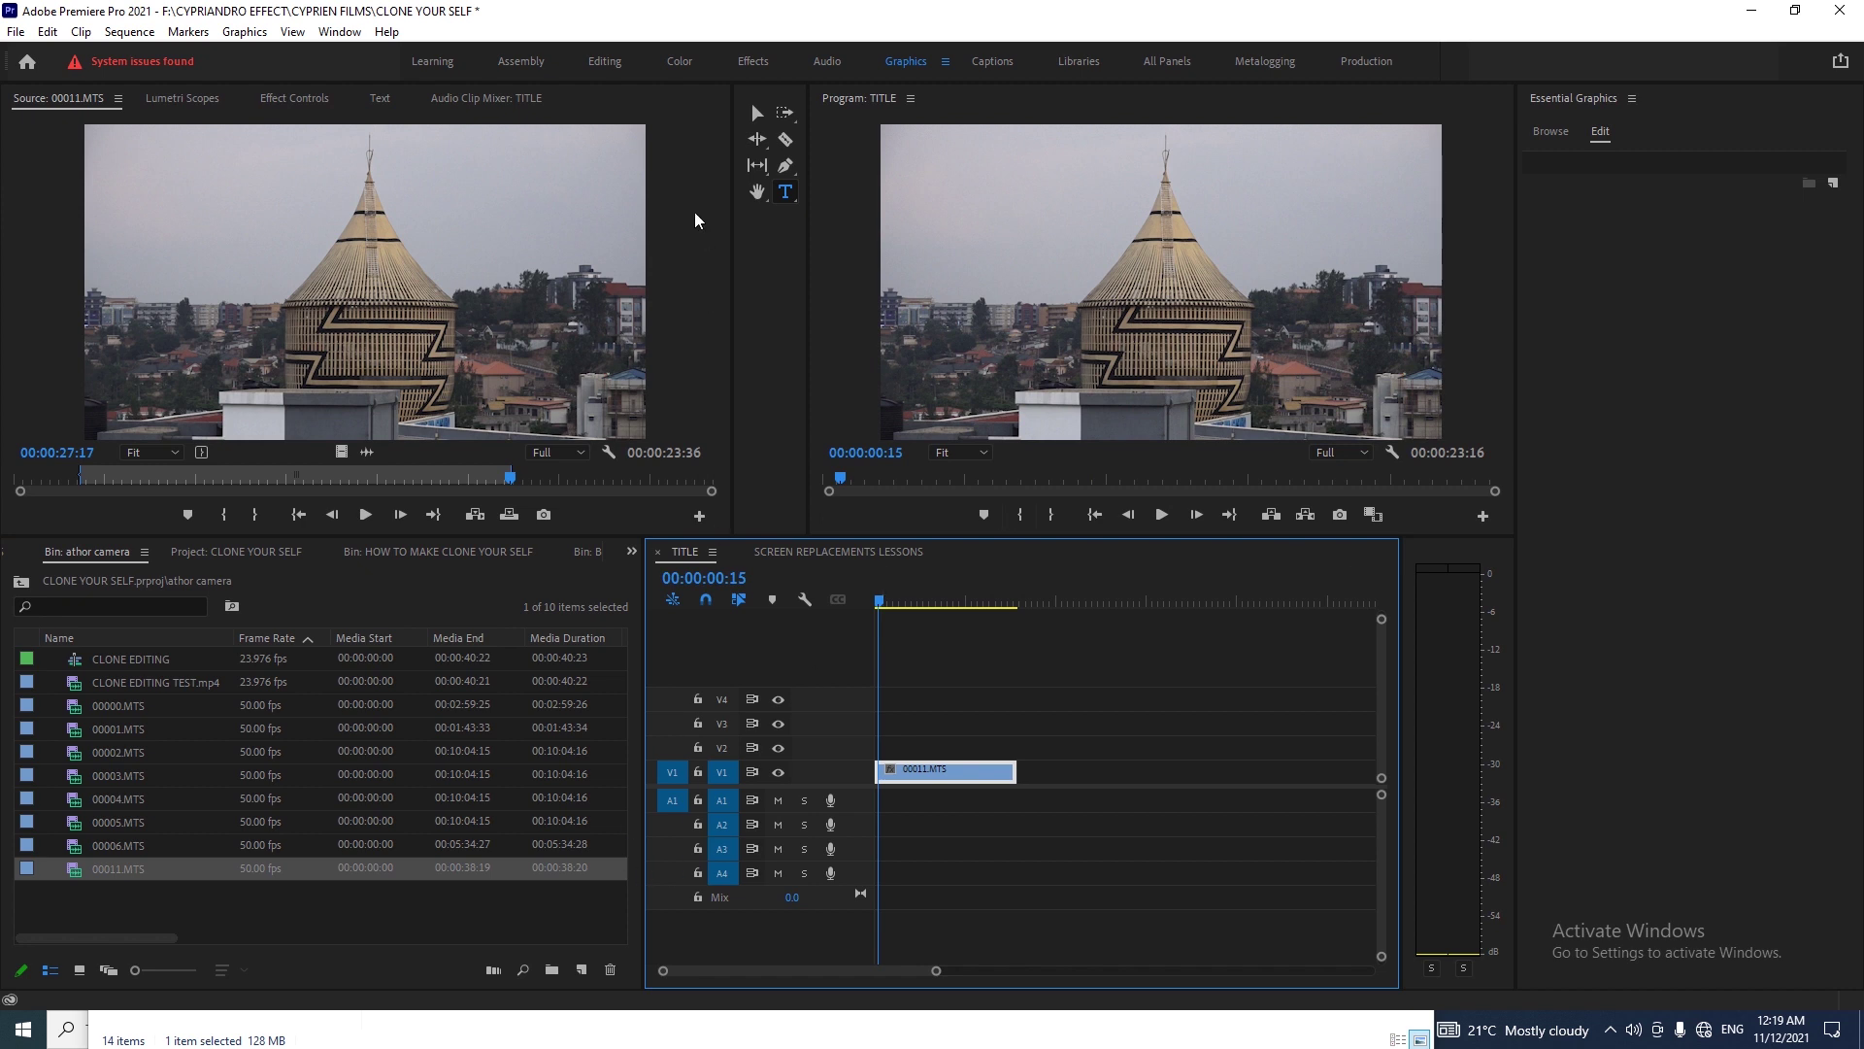
- Add a GASABO text title over the tower and extend it on V2 to span the full 00011.MTS clip
{"action": "left_click", "coordinate": [1045, 709]}
{"action": "left_click", "coordinate": [785, 192]}
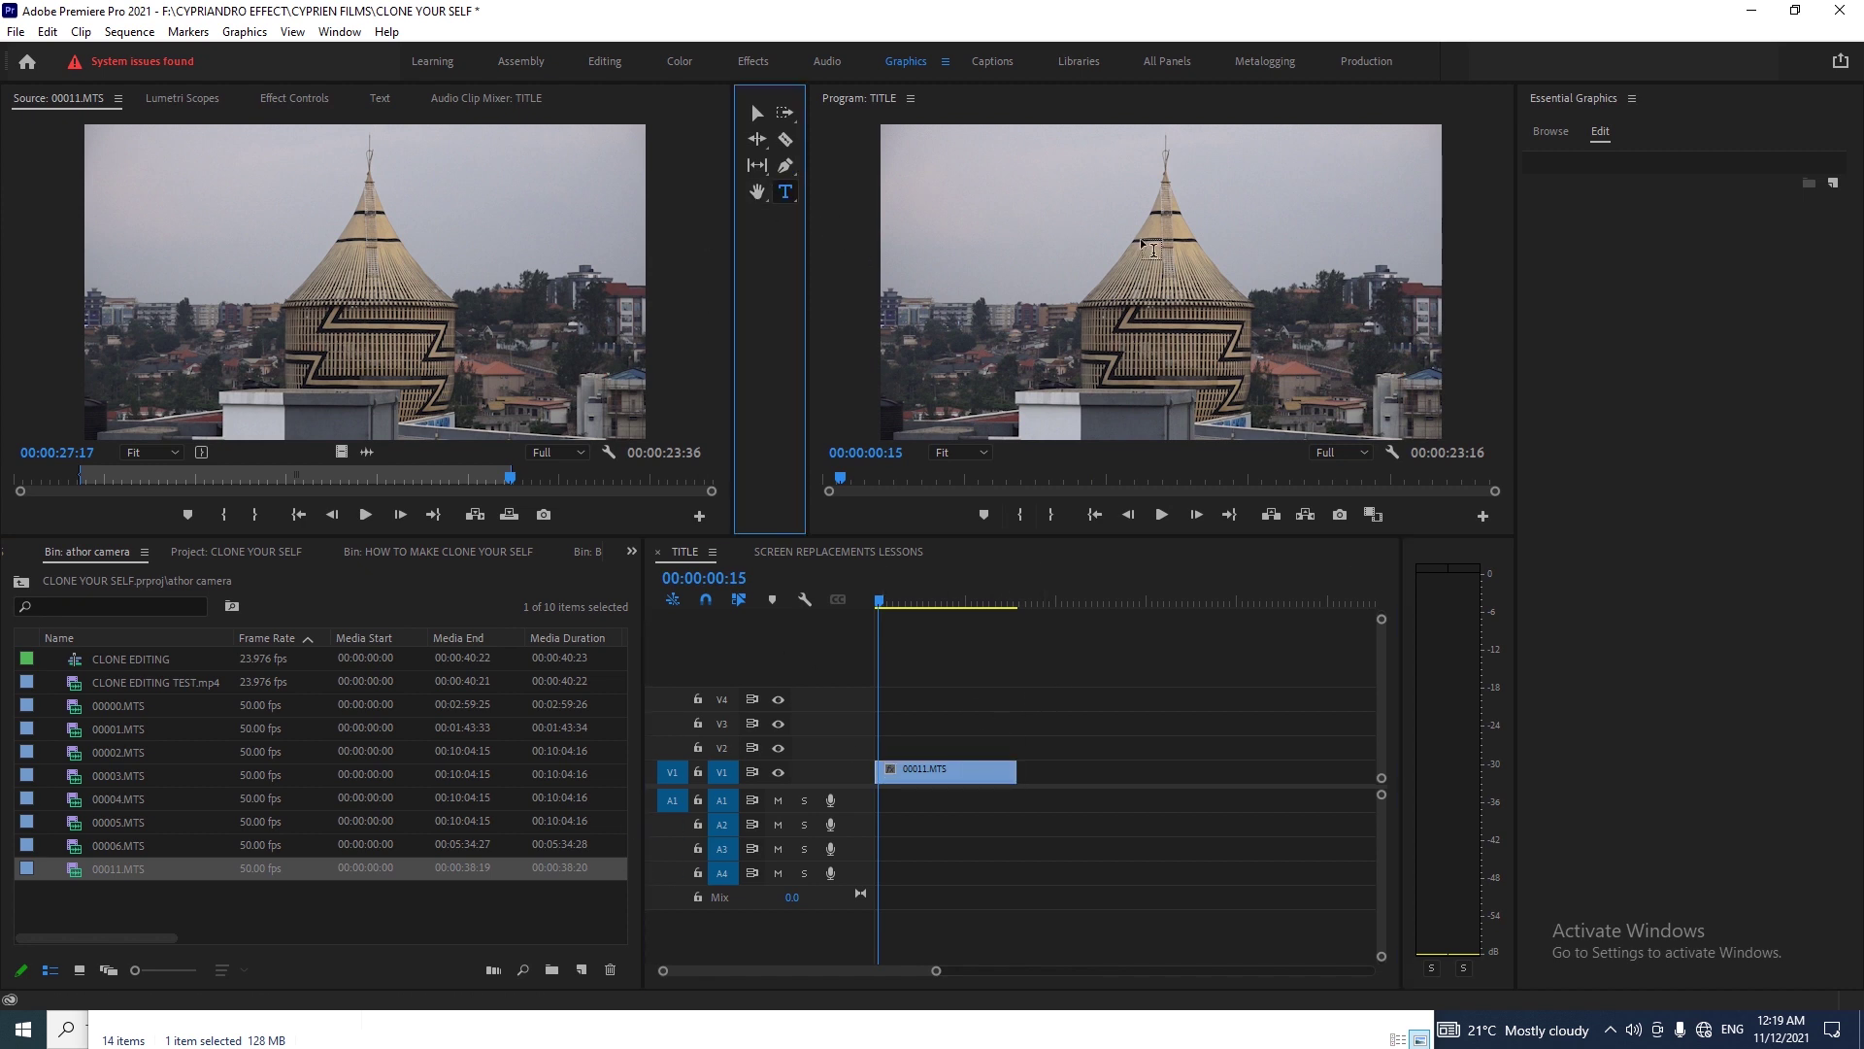
{"action": "left_click", "coordinate": [1142, 297]}
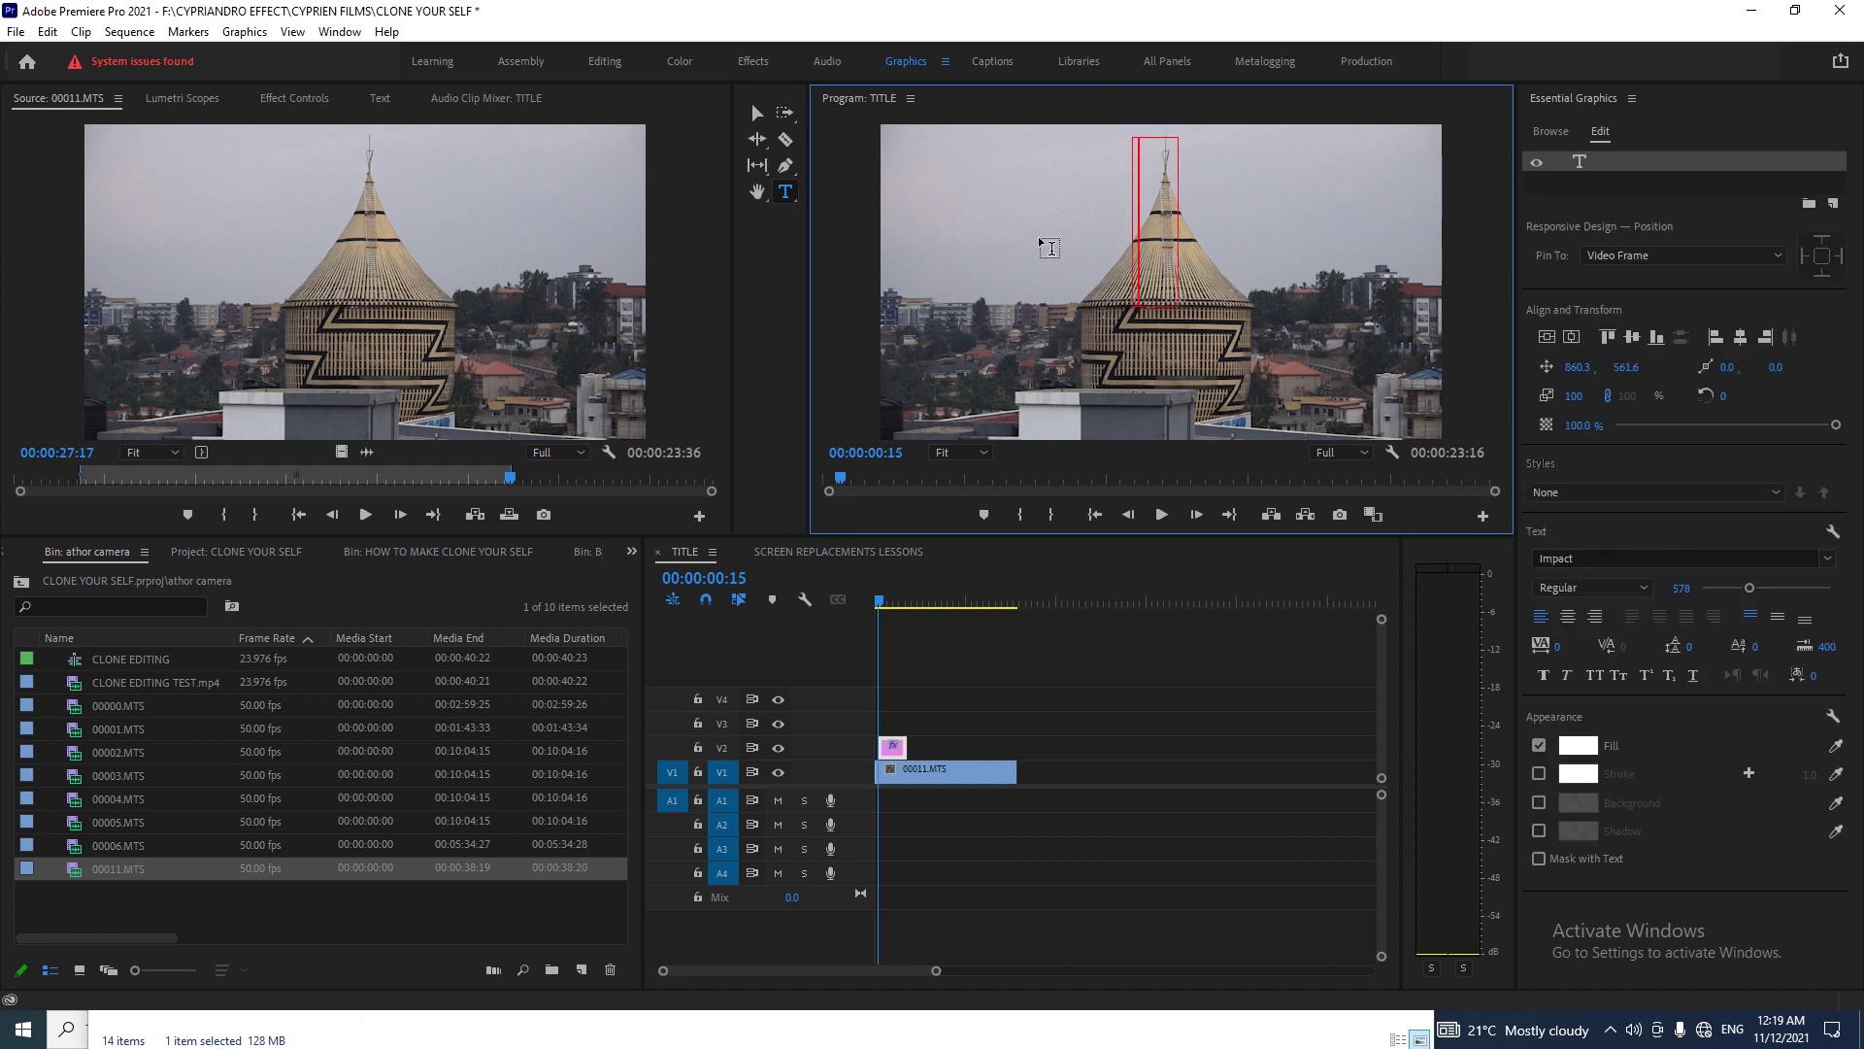
{"action": "type", "text": "GAS"}
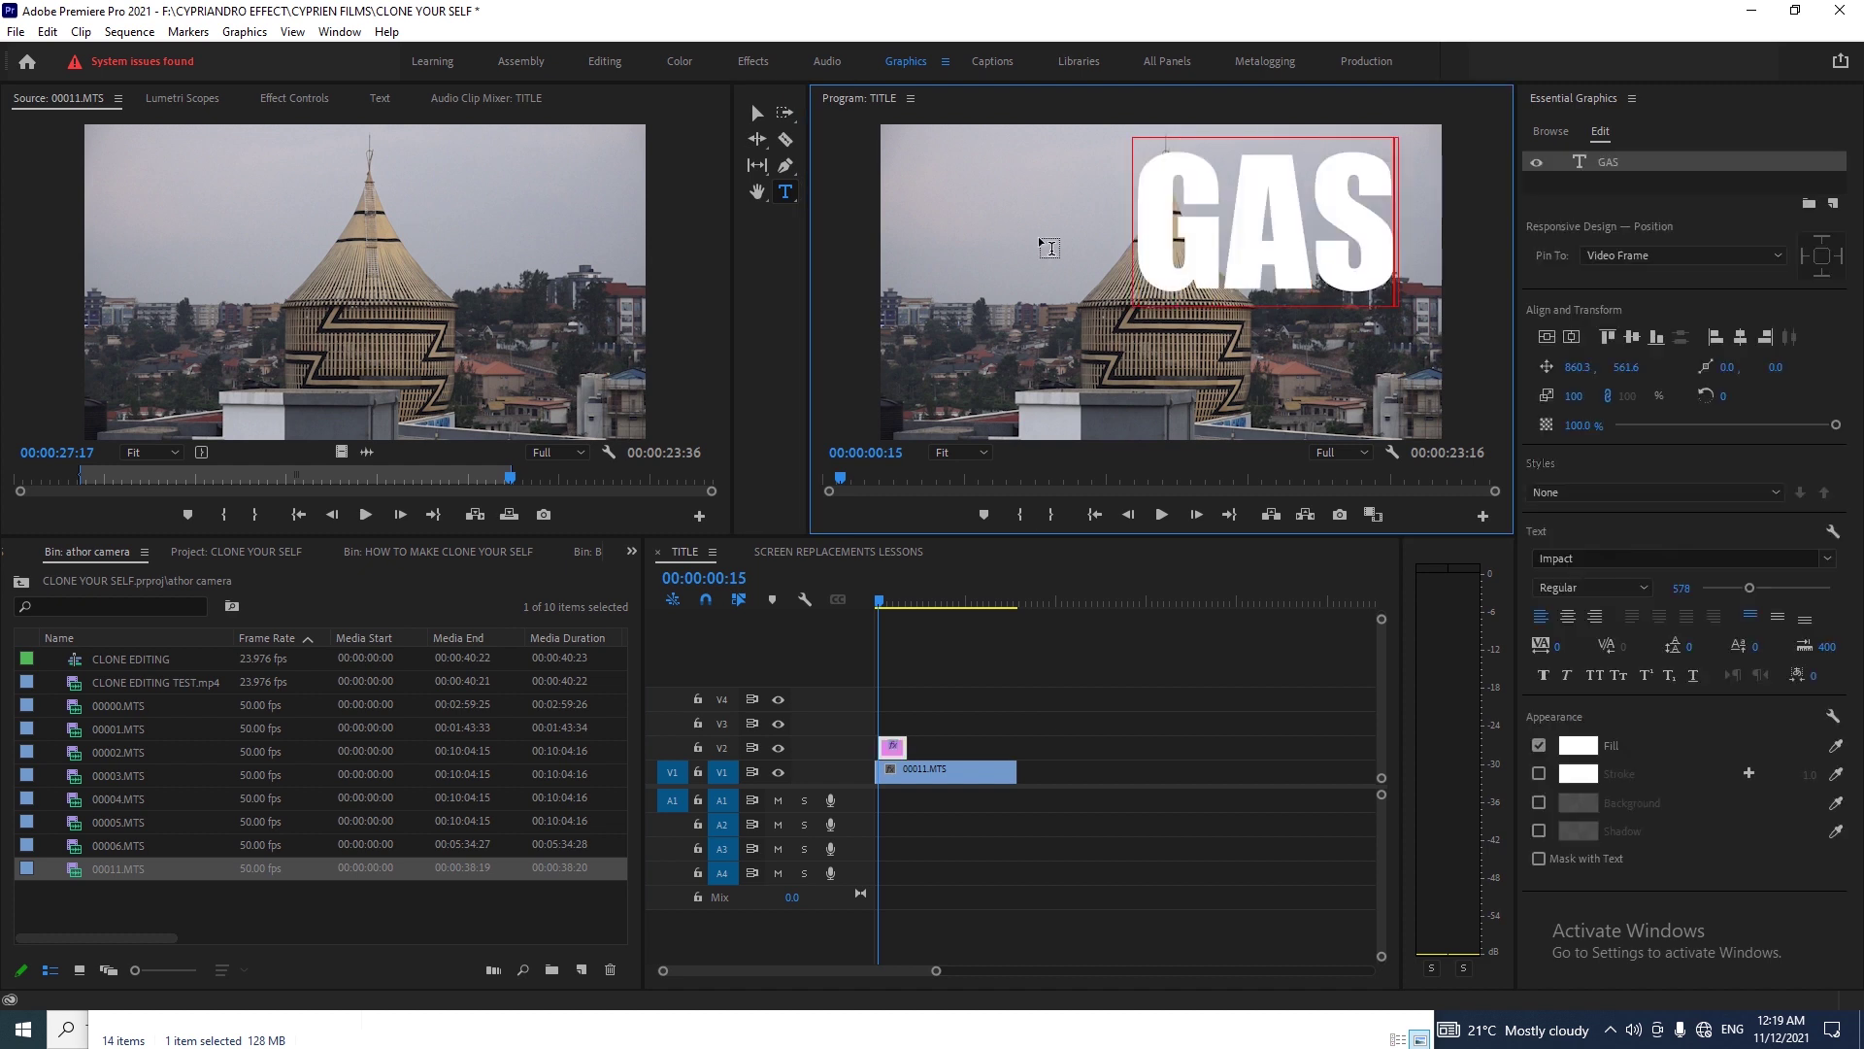
{"action": "type", "text": "ABO"}
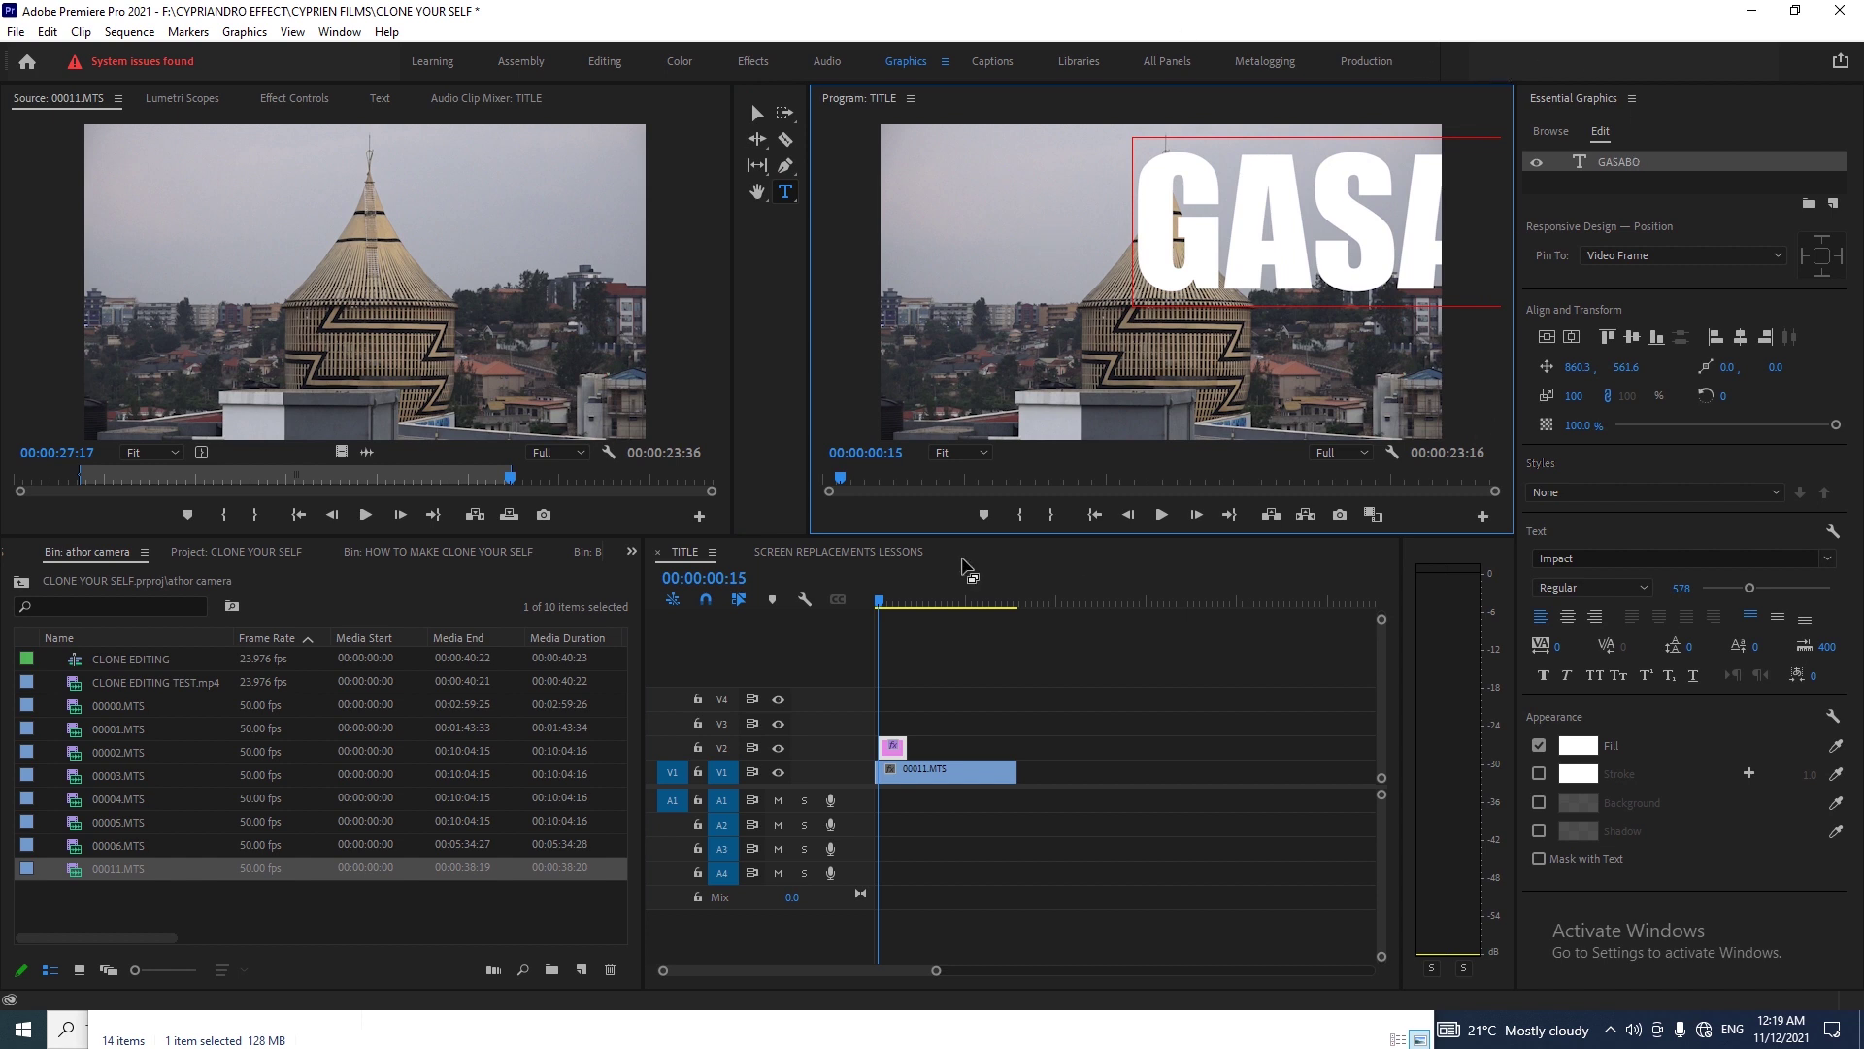
{"action": "mouse_move", "coordinate": [904, 747]}
{"action": "left_mouse_down"}
{"action": "mouse_move", "coordinate": [1044, 748]}
{"action": "mouse_move", "coordinate": [873, 758]}
{"action": "left_mouse_up"}
{"action": "left_click_drag", "start_coordinate": [1044, 746], "coordinate": [1003, 769]}
- Centre the GASABO text horizontally and vertically in the frame, and raise the title by setting its vertical Motion position to 331
{"action": "left_click", "coordinate": [1572, 337]}
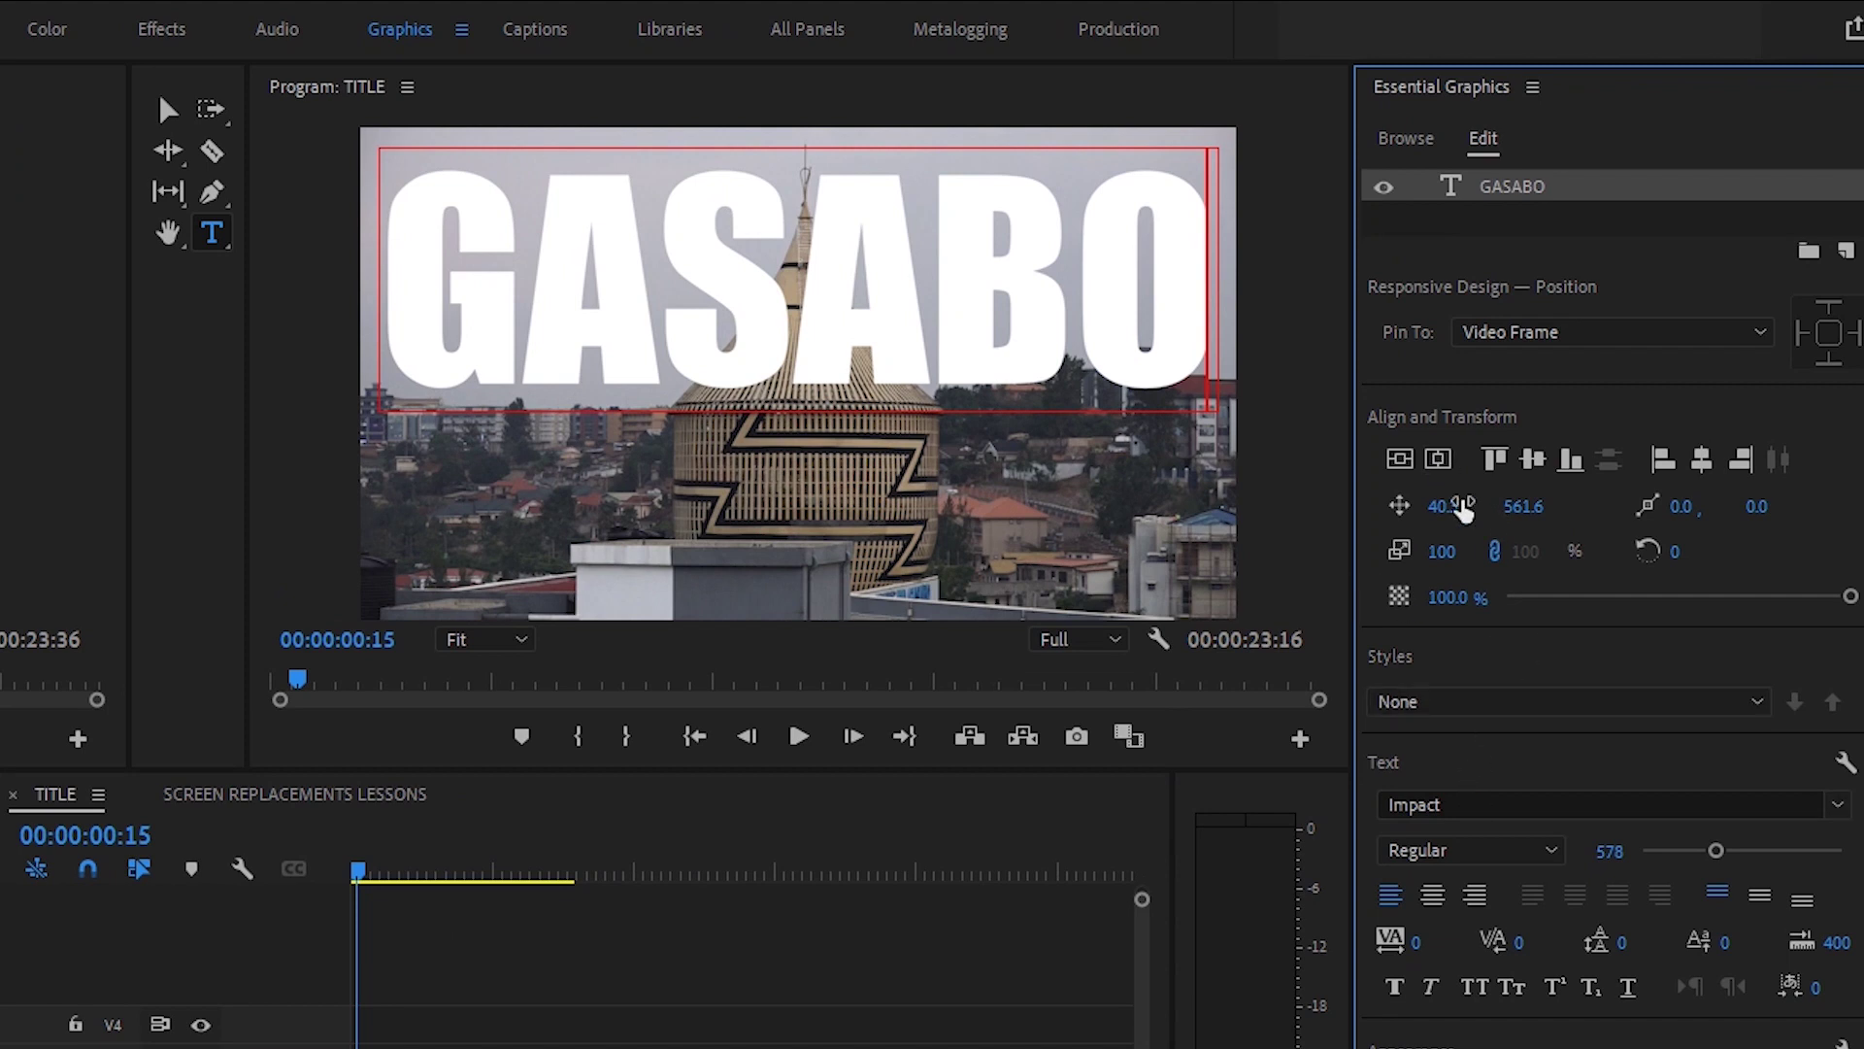
{"action": "left_click", "coordinate": [1398, 460]}
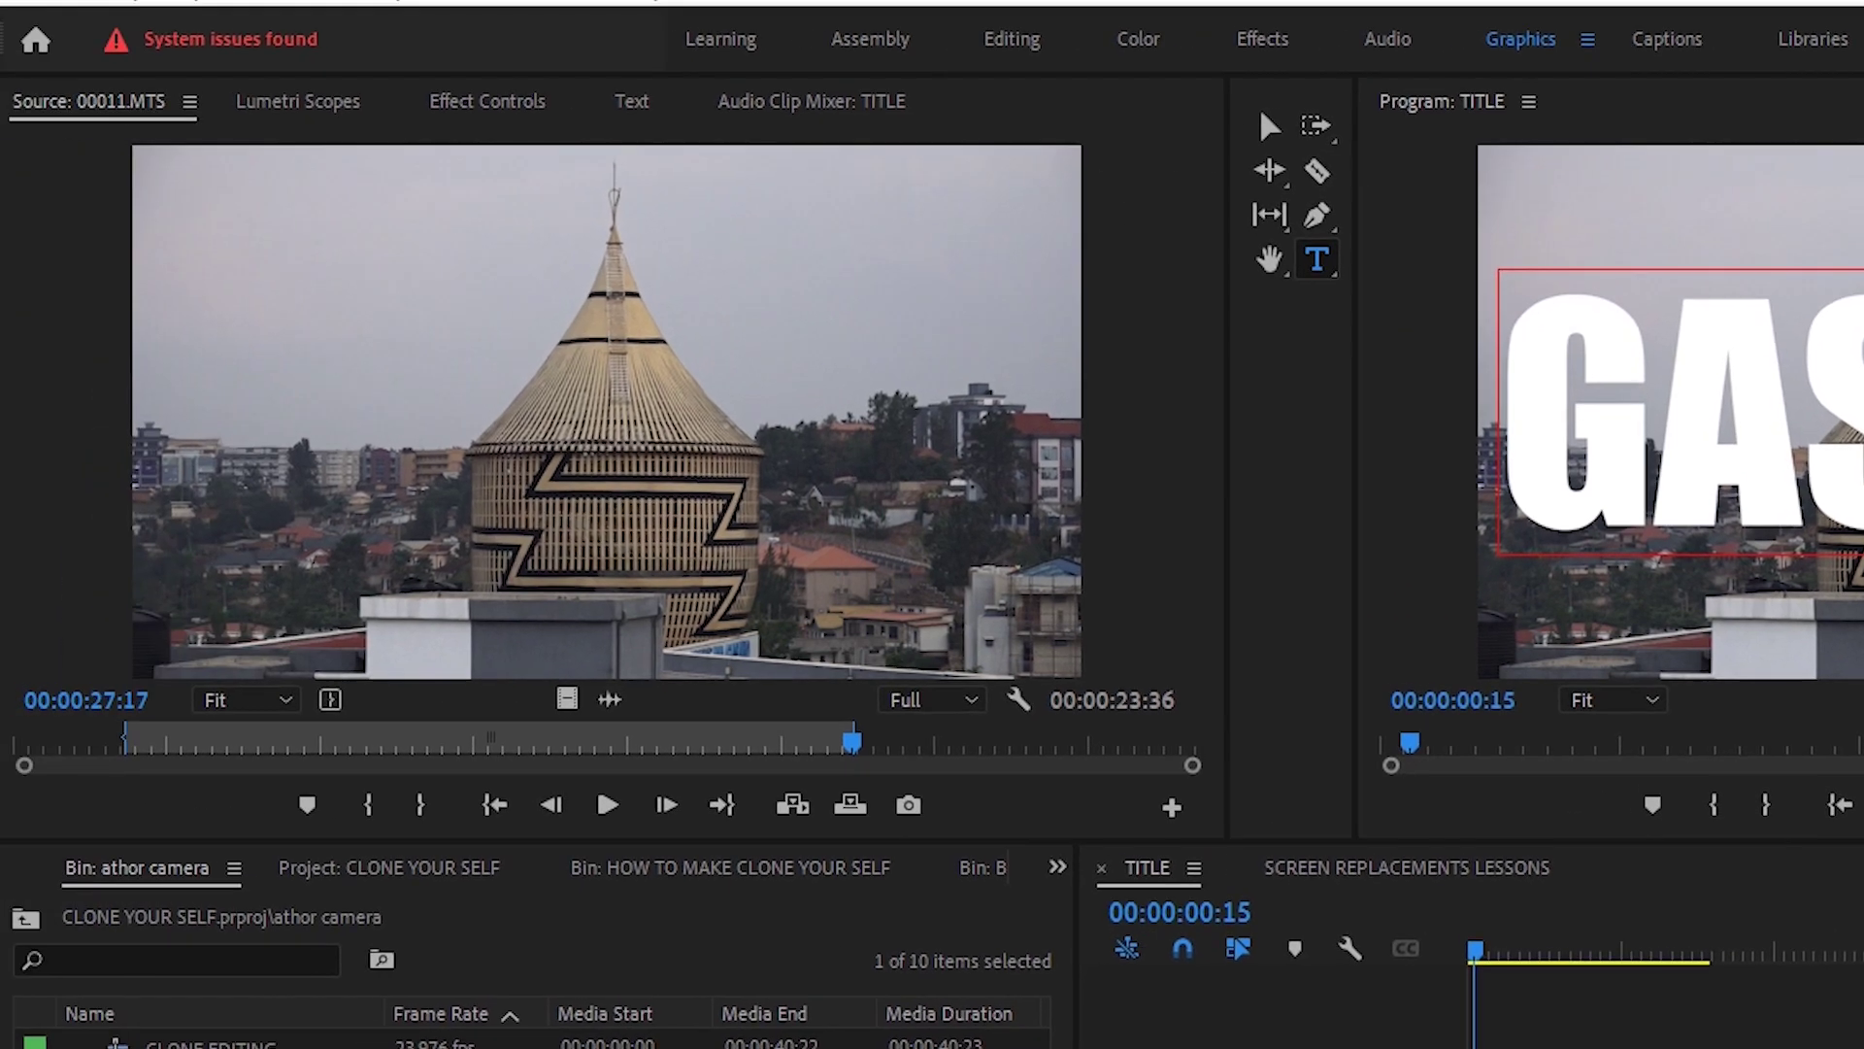
{"action": "left_click", "coordinate": [488, 101]}
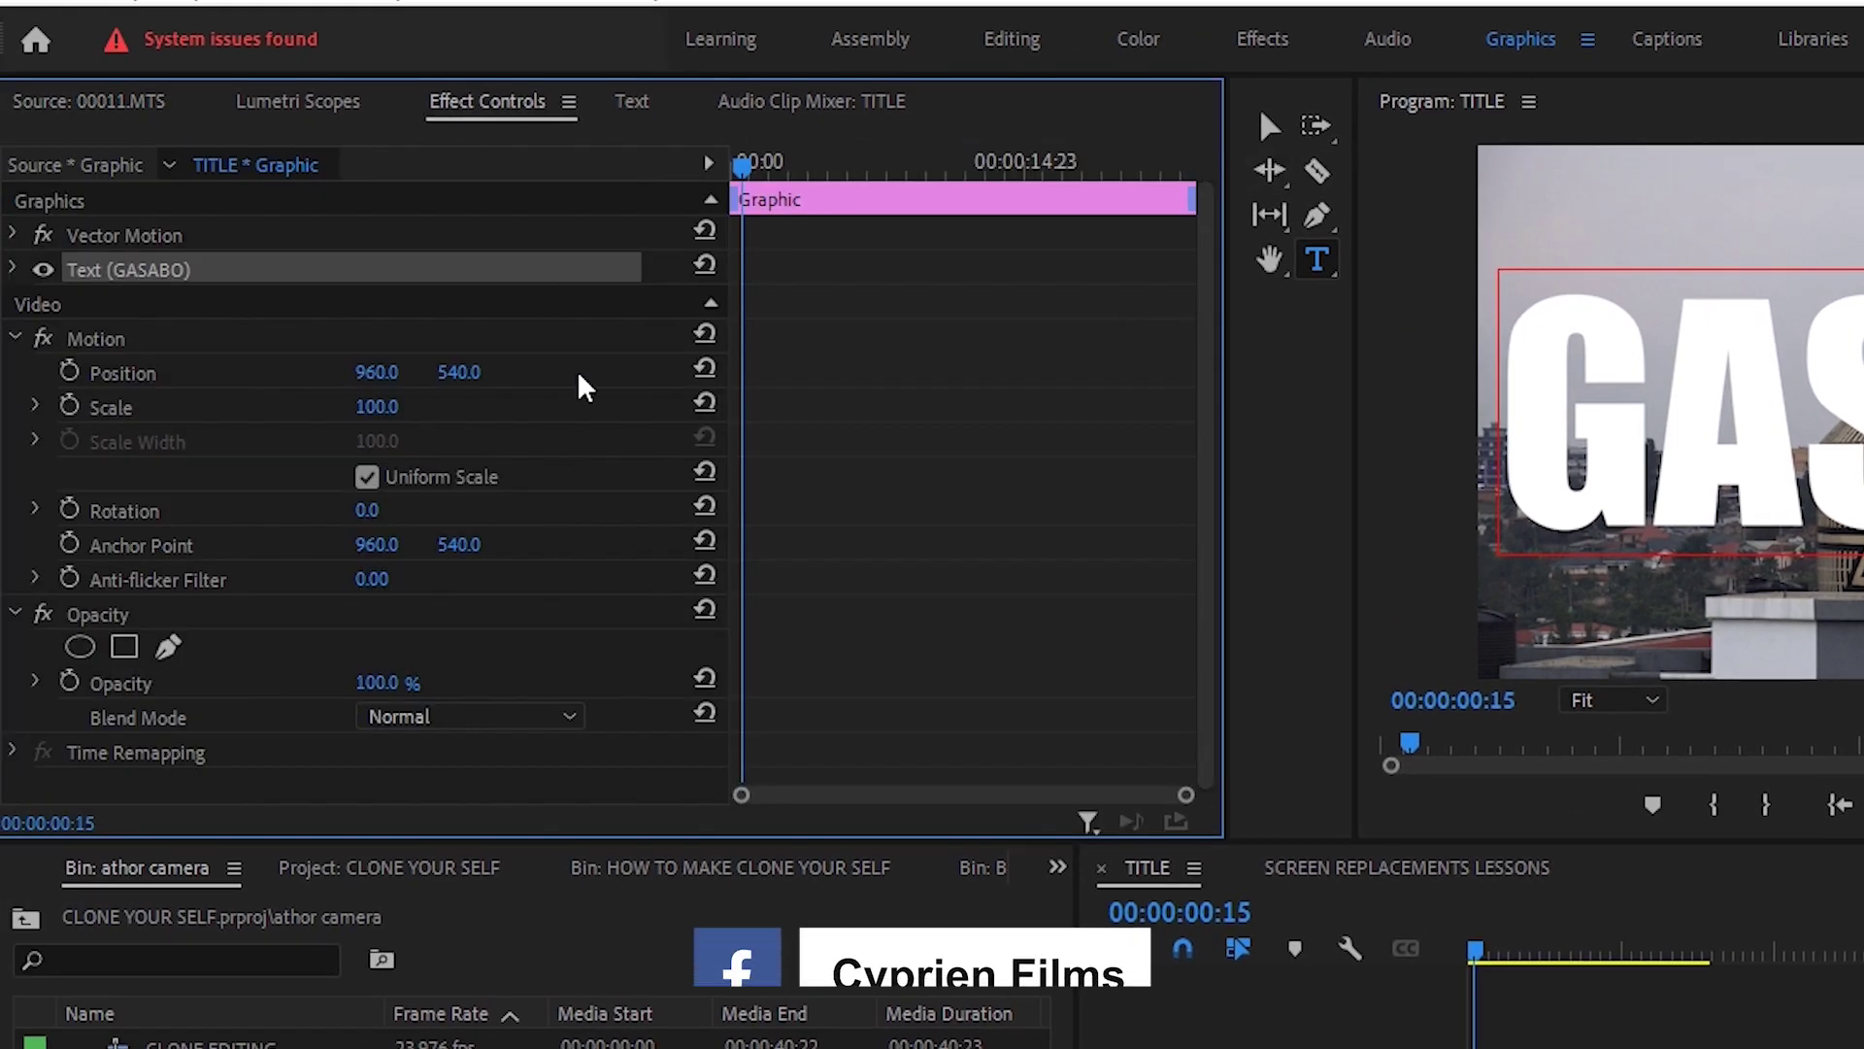
{"action": "left_click_drag", "start_coordinate": [473, 386], "coordinate": [215, 387]}
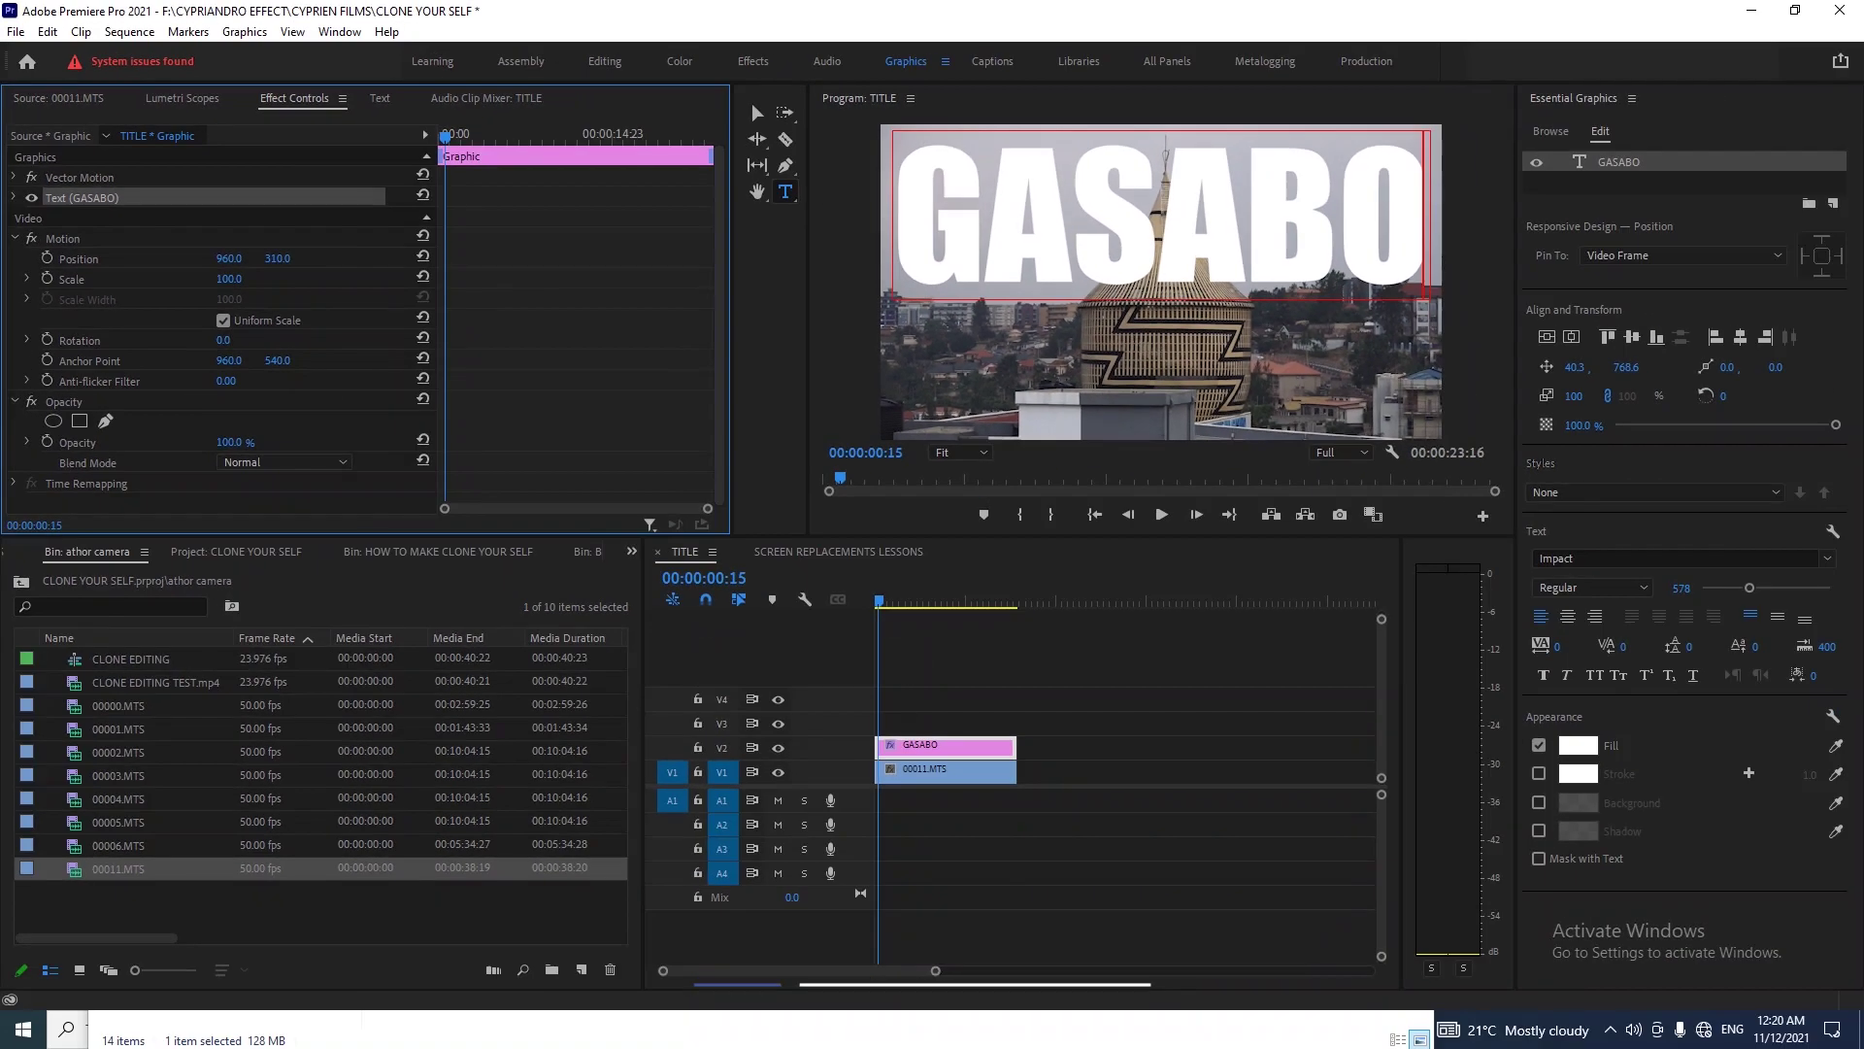
{"action": "left_click_drag", "start_coordinate": [362, 310], "coordinate": [386, 311]}
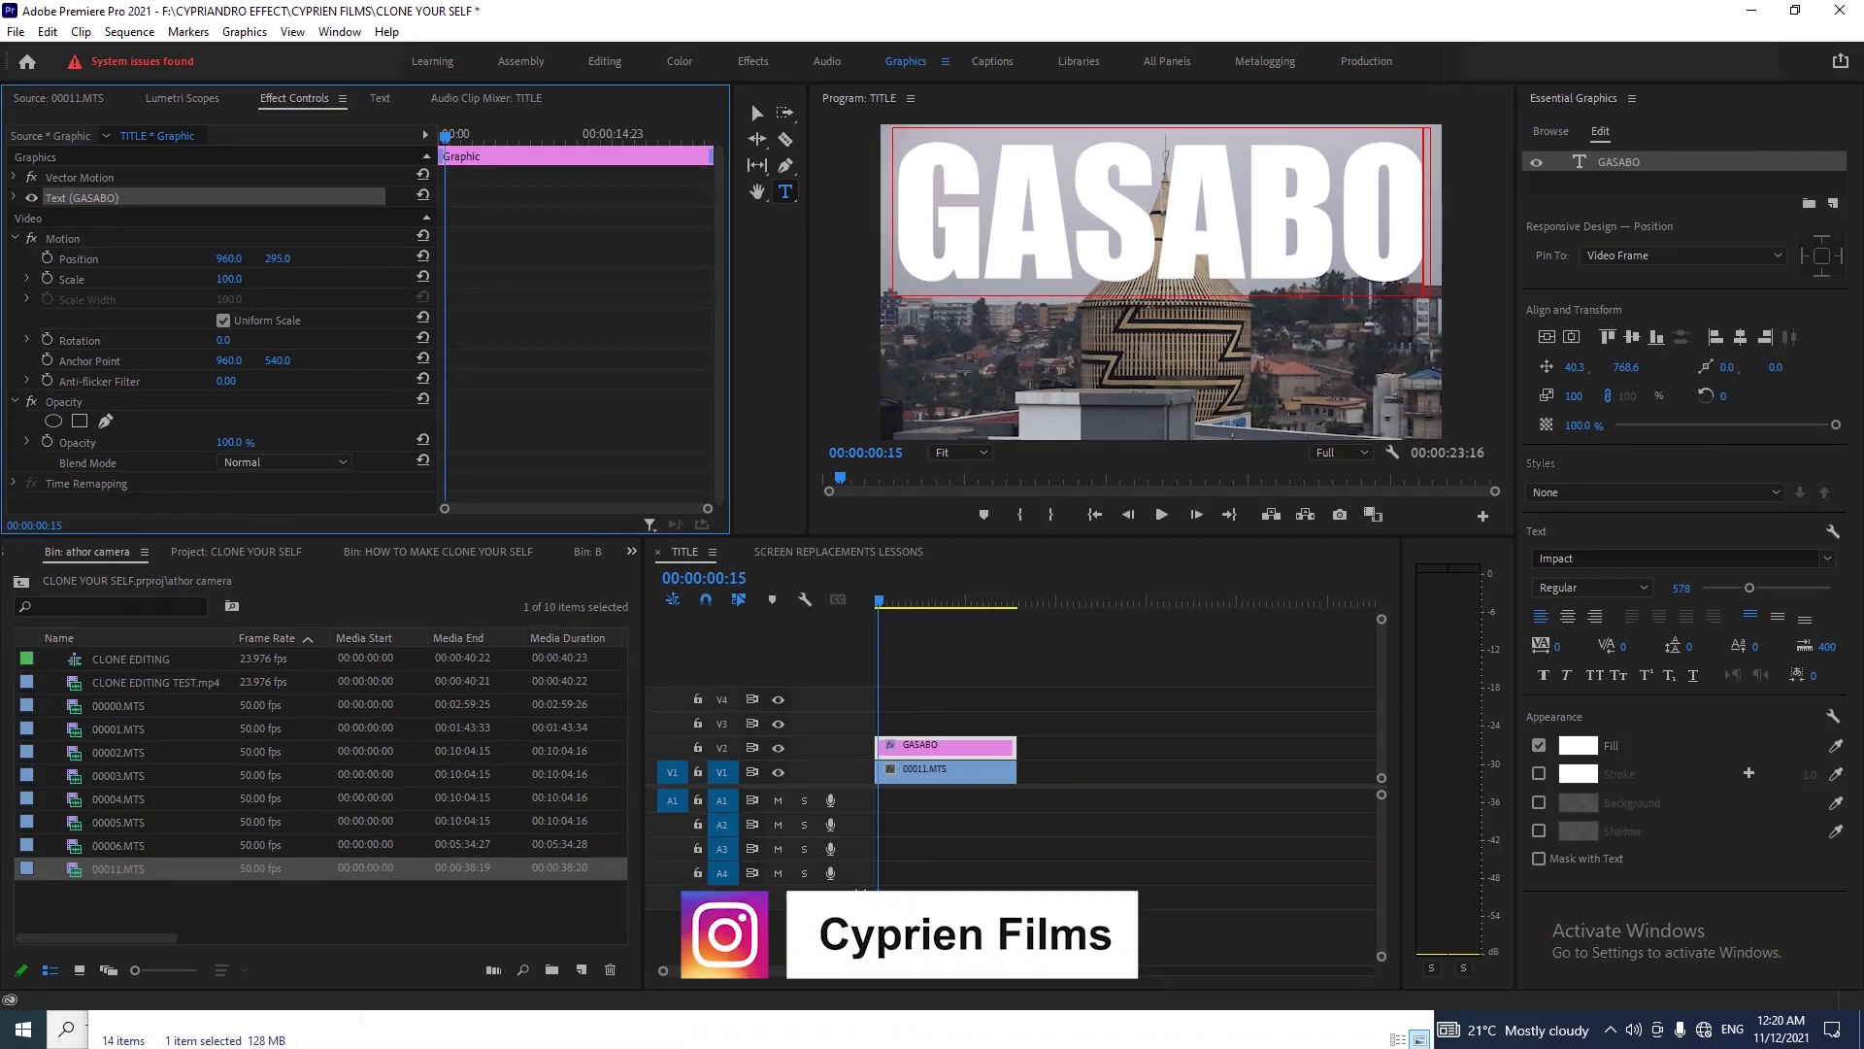
{"action": "left_click_drag", "start_coordinate": [278, 259], "coordinate": [309, 258]}
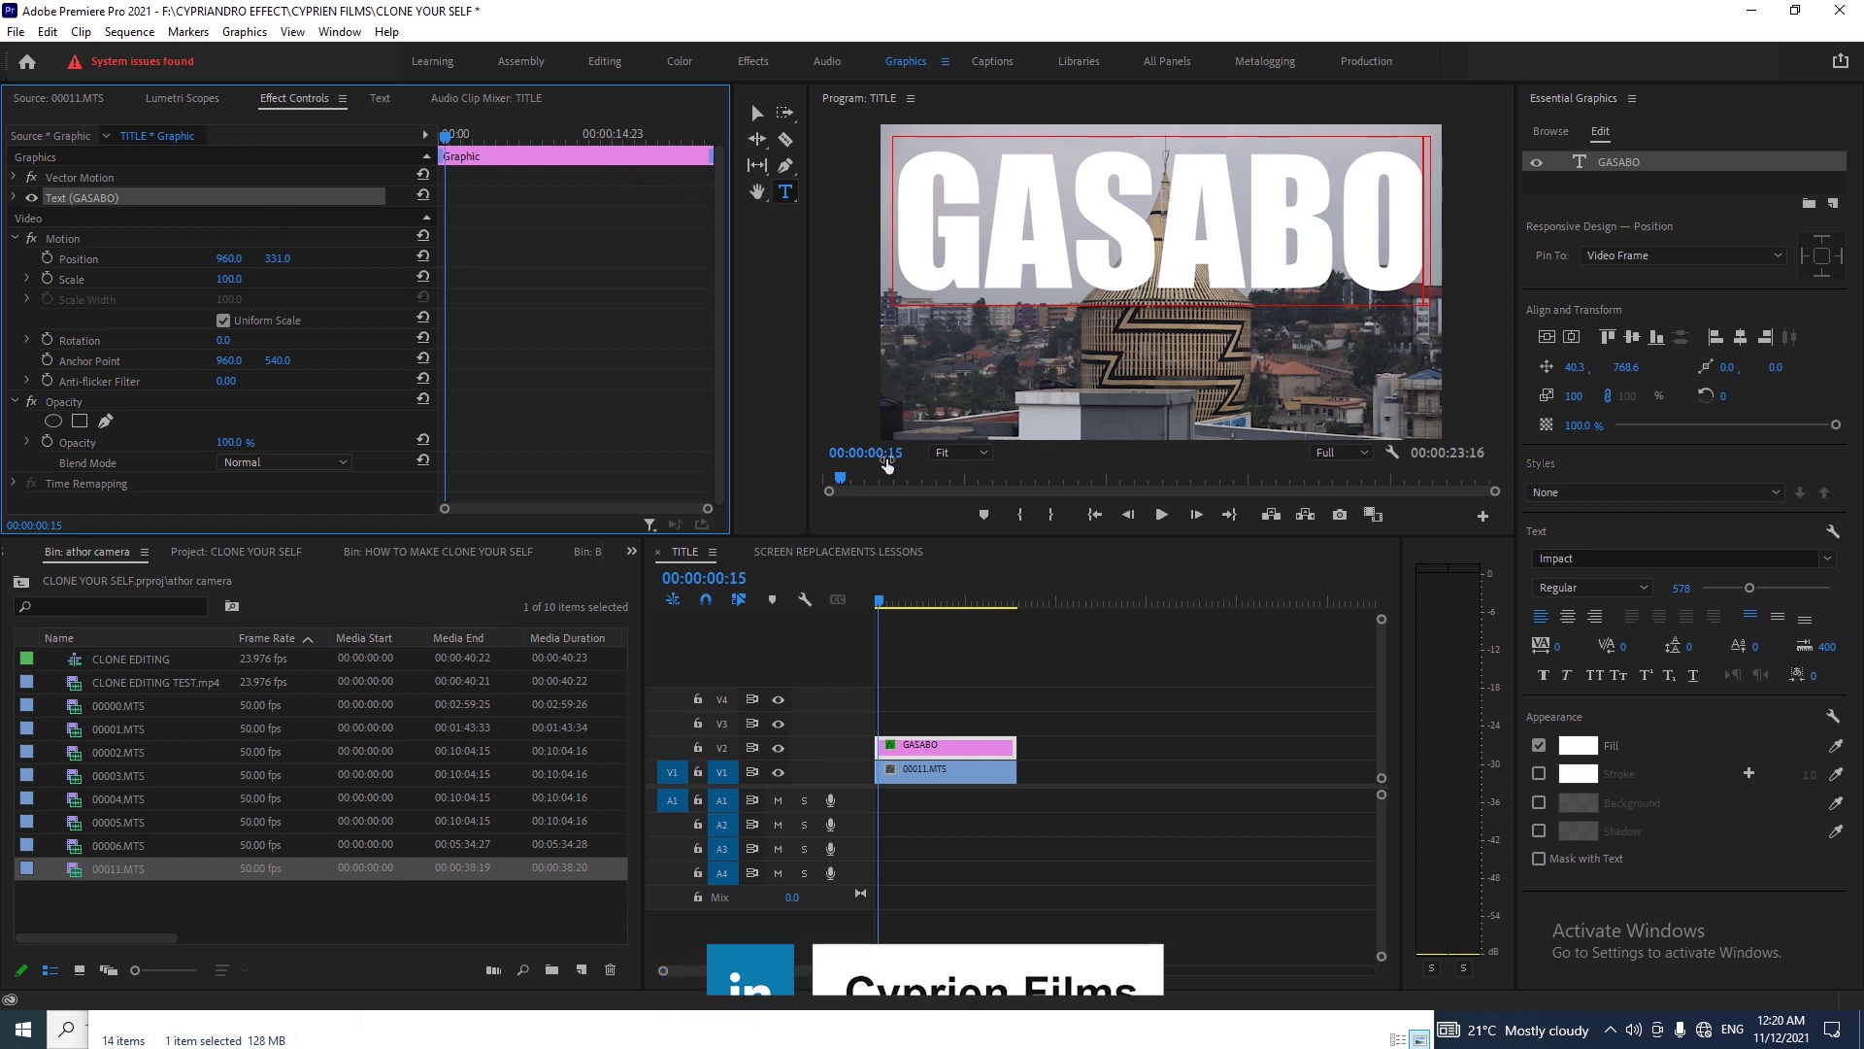
- Select all the GASABO lettering, set its fill to a brown sampled from the footage, and return to the Selection tool
{"action": "left_click", "coordinate": [912, 265]}
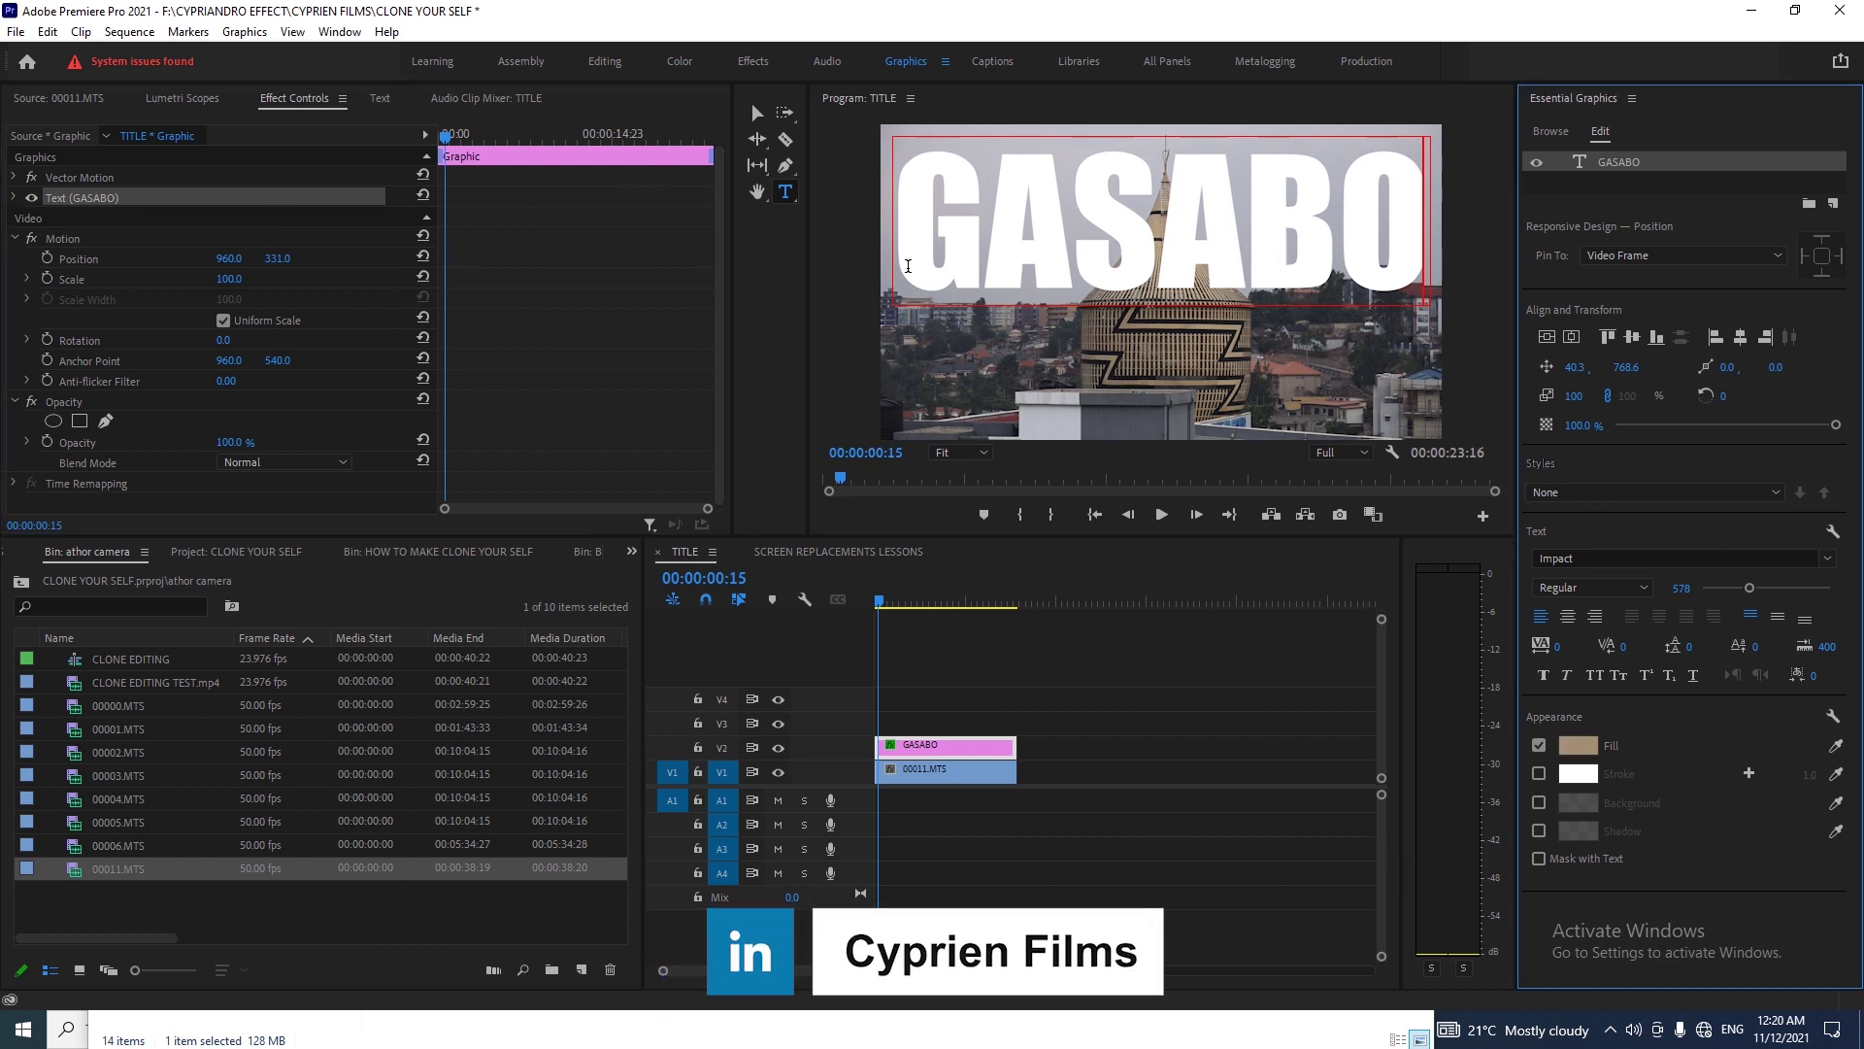
{"action": "left_click", "coordinate": [904, 265]}
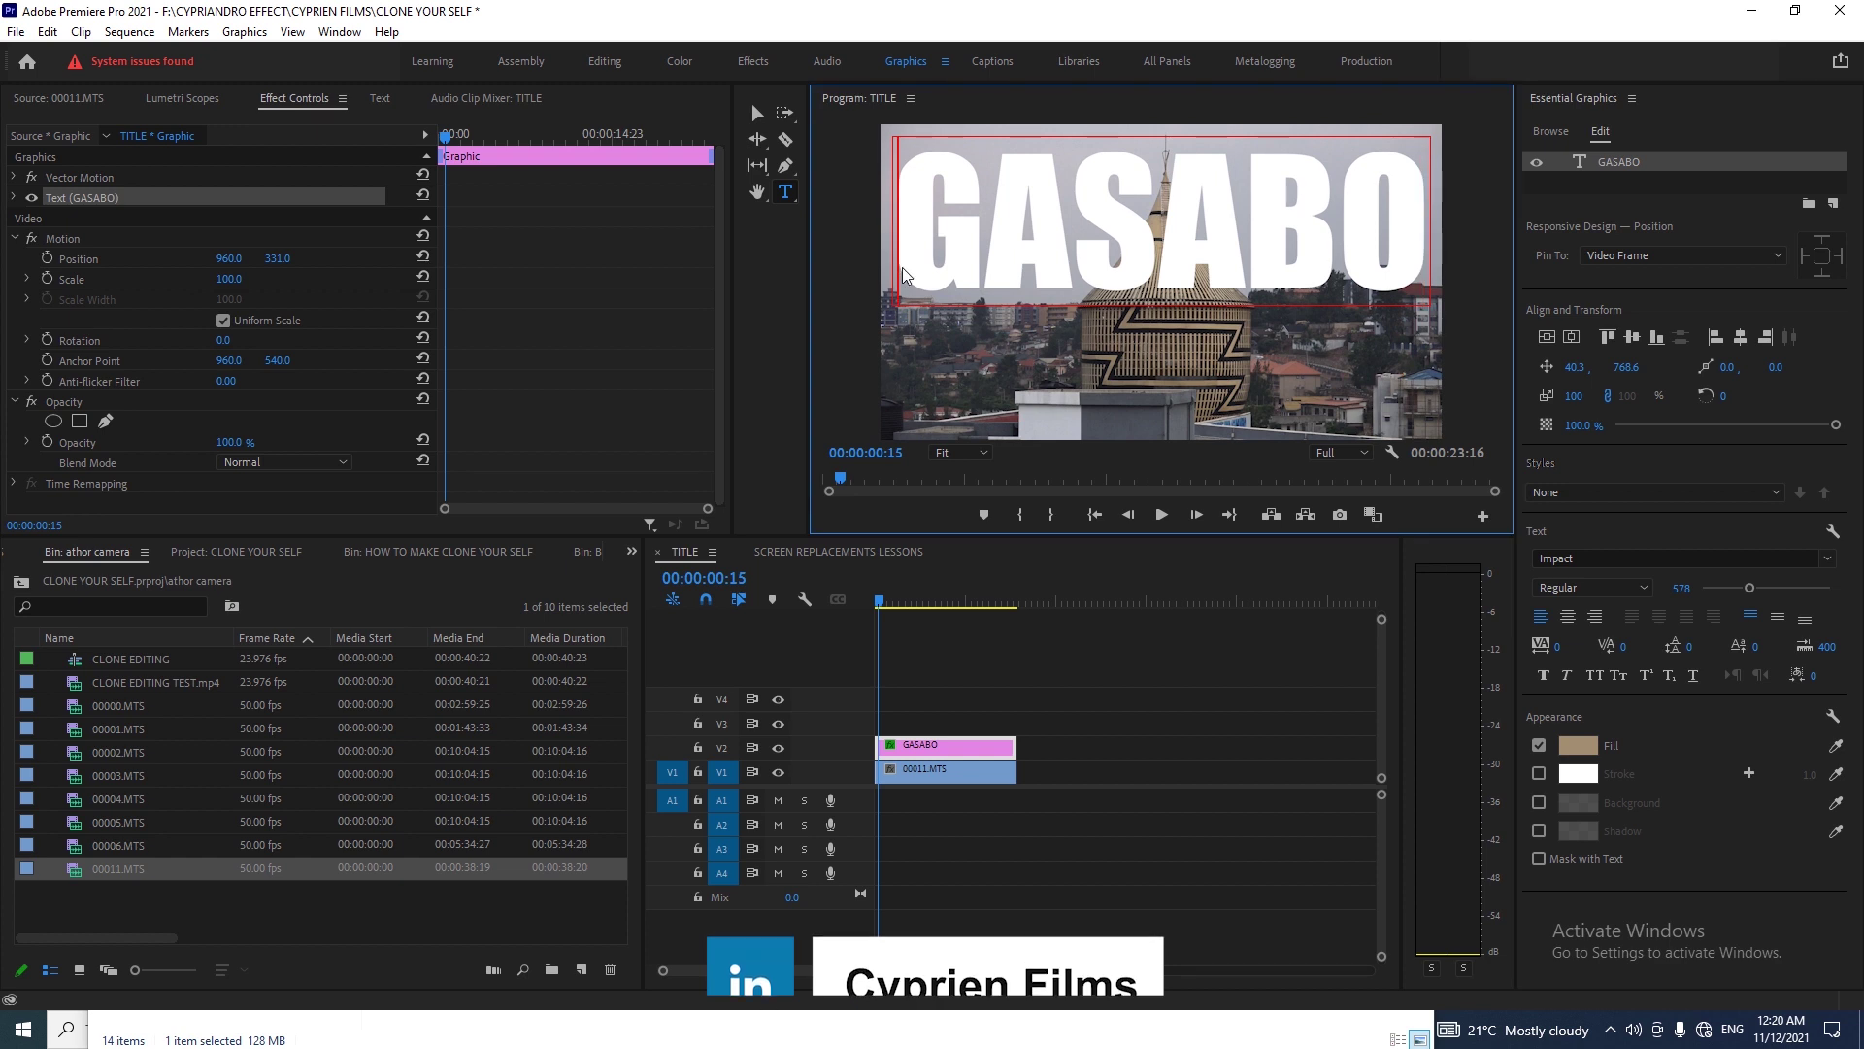
{"action": "left_click_drag", "start_coordinate": [904, 265], "coordinate": [1413, 264]}
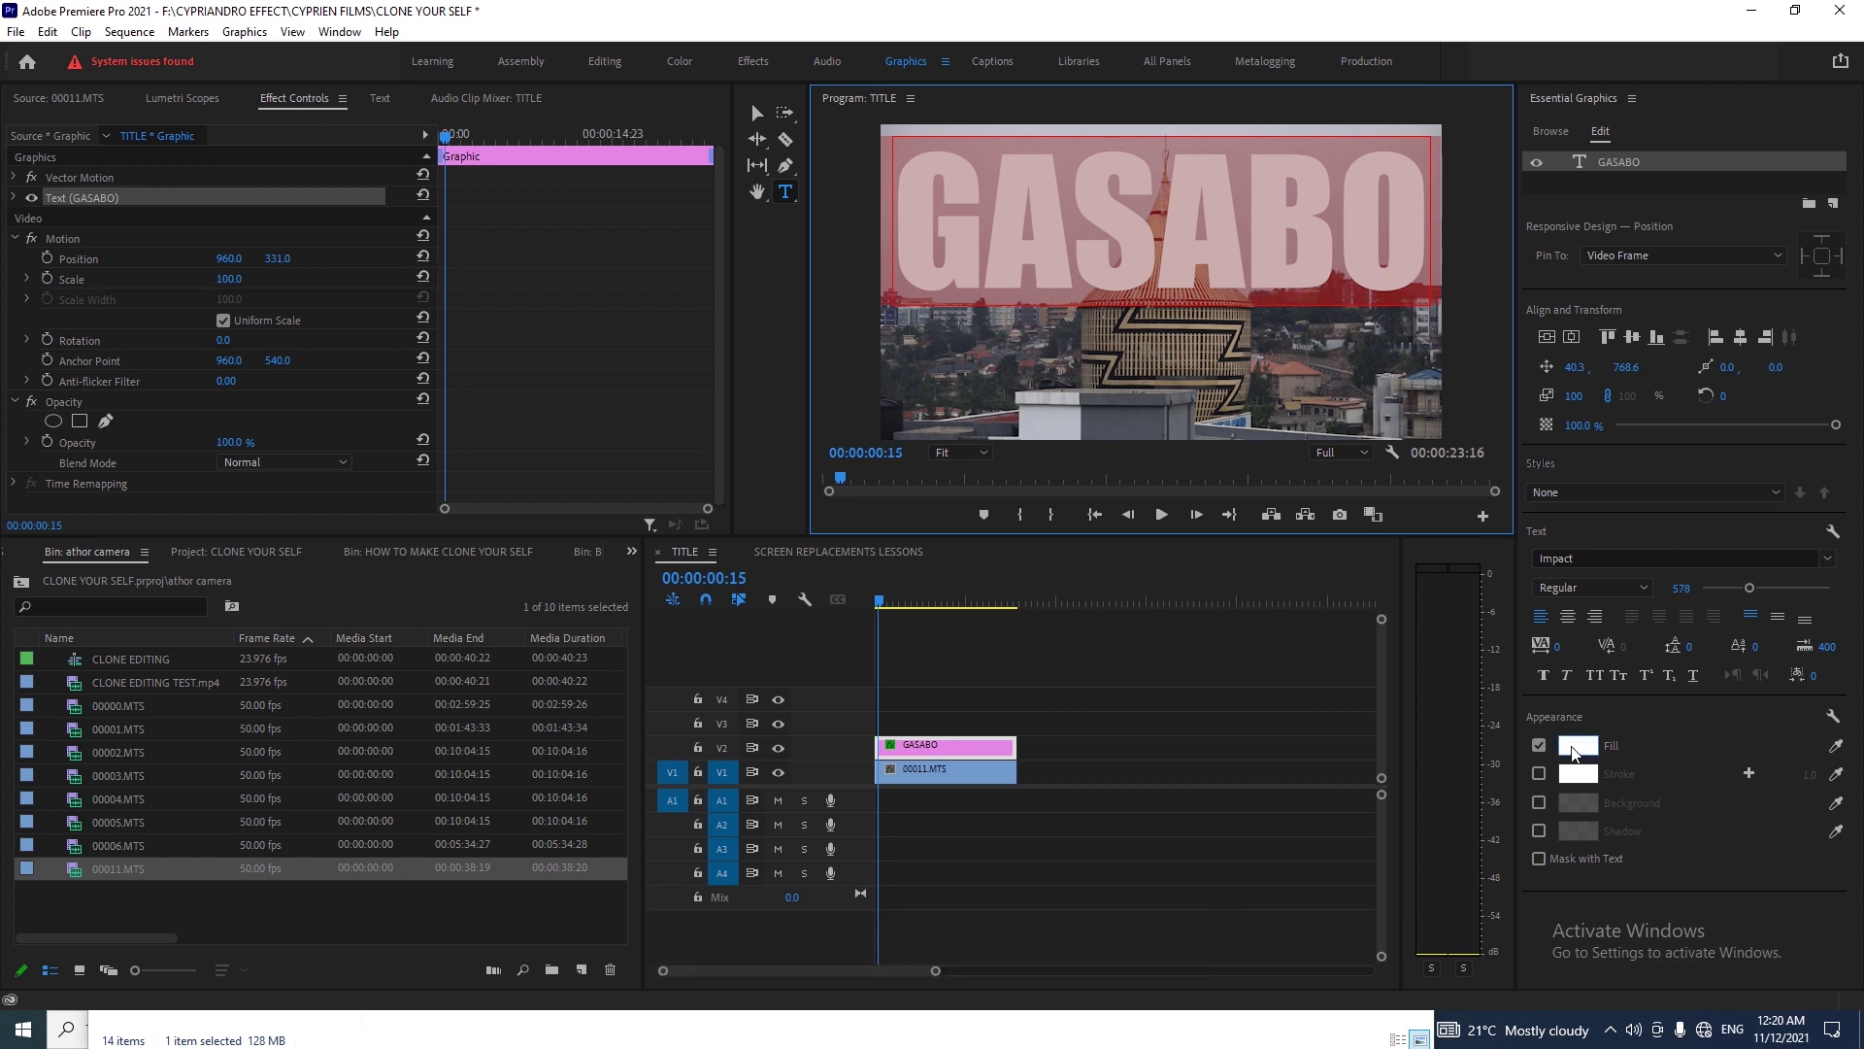
{"action": "left_click", "coordinate": [1578, 746]}
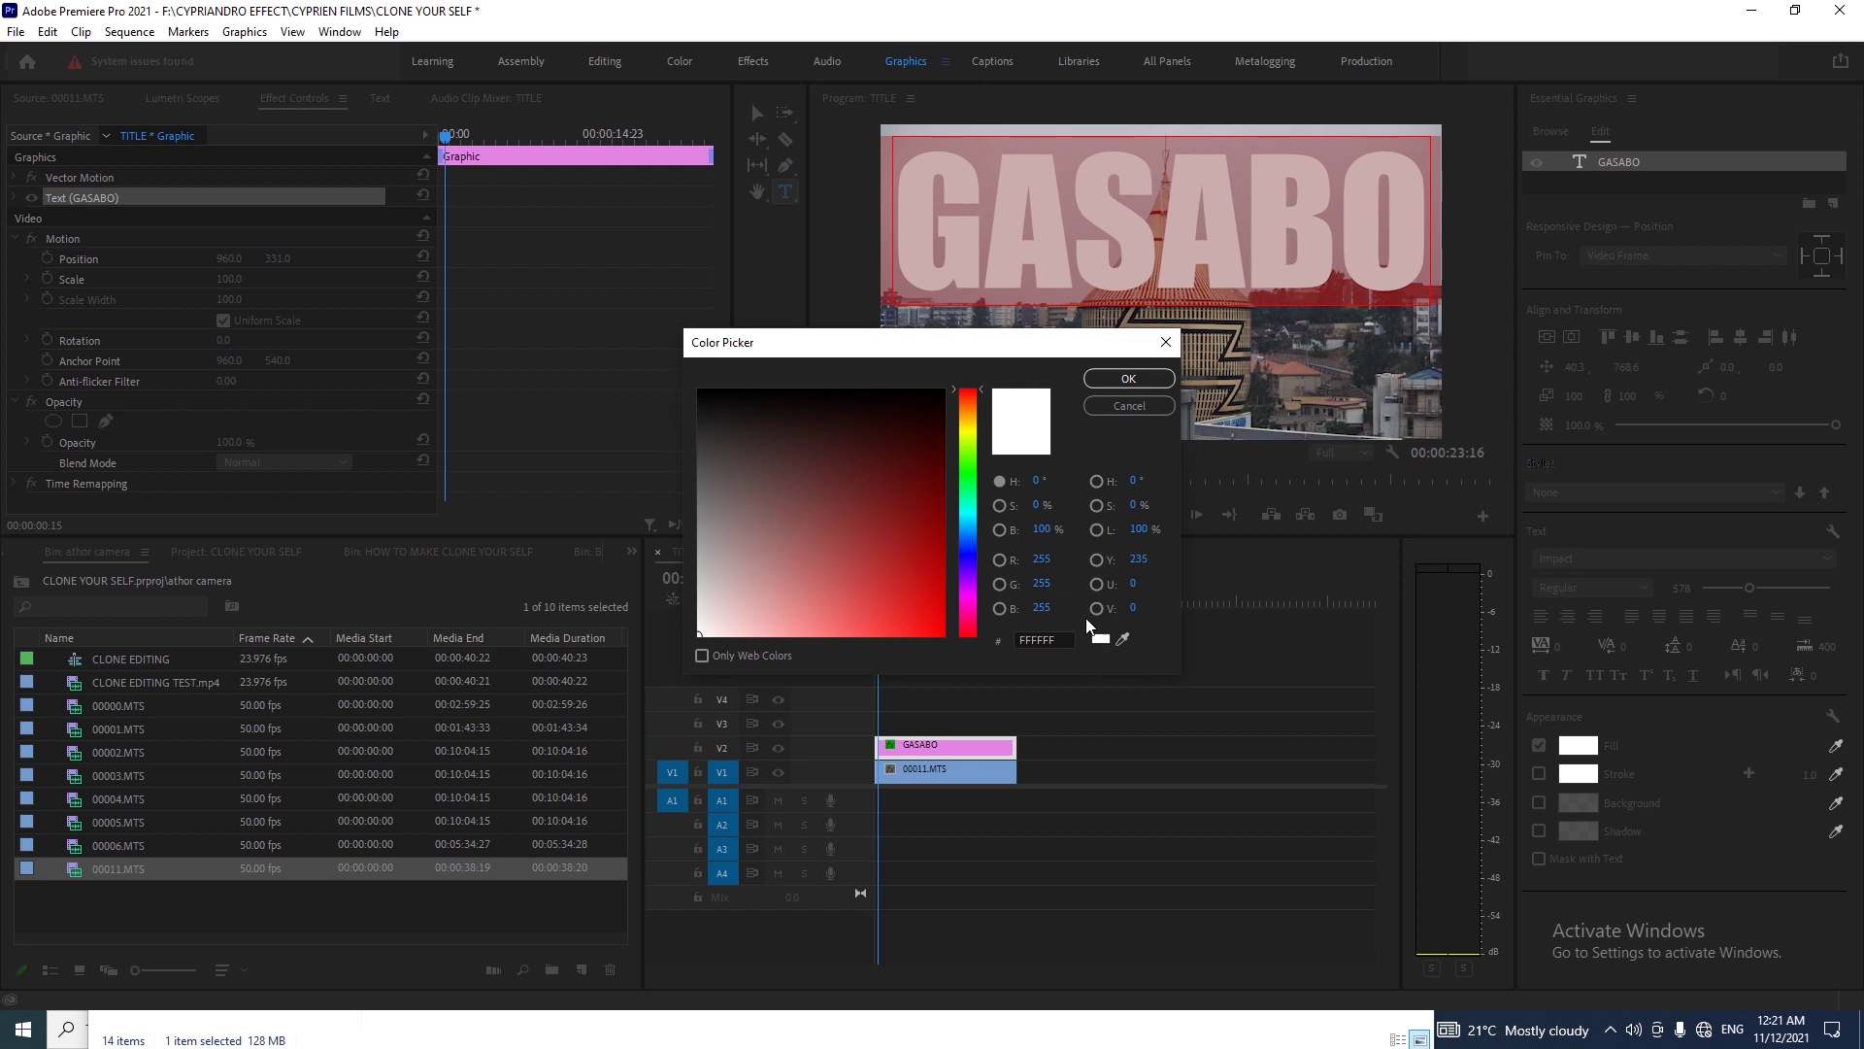
{"action": "left_click", "coordinate": [1124, 640]}
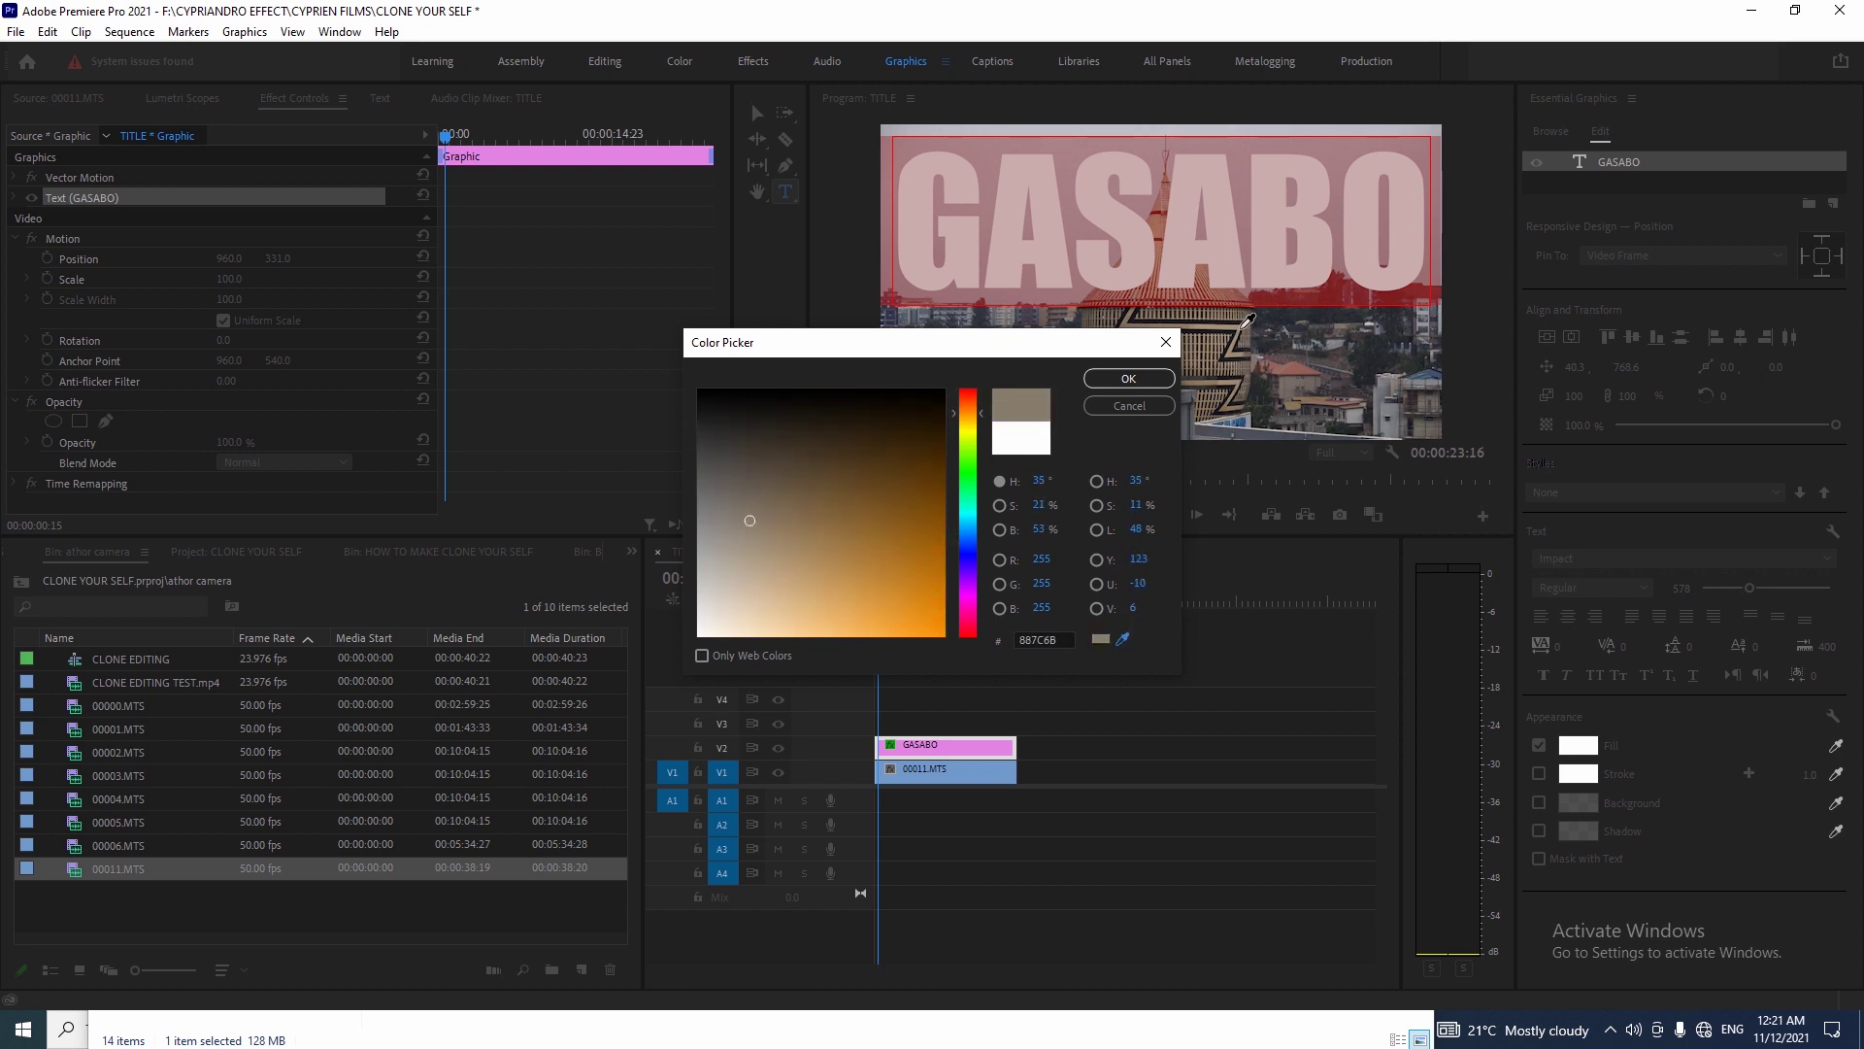
{"action": "left_click", "coordinate": [1128, 378]}
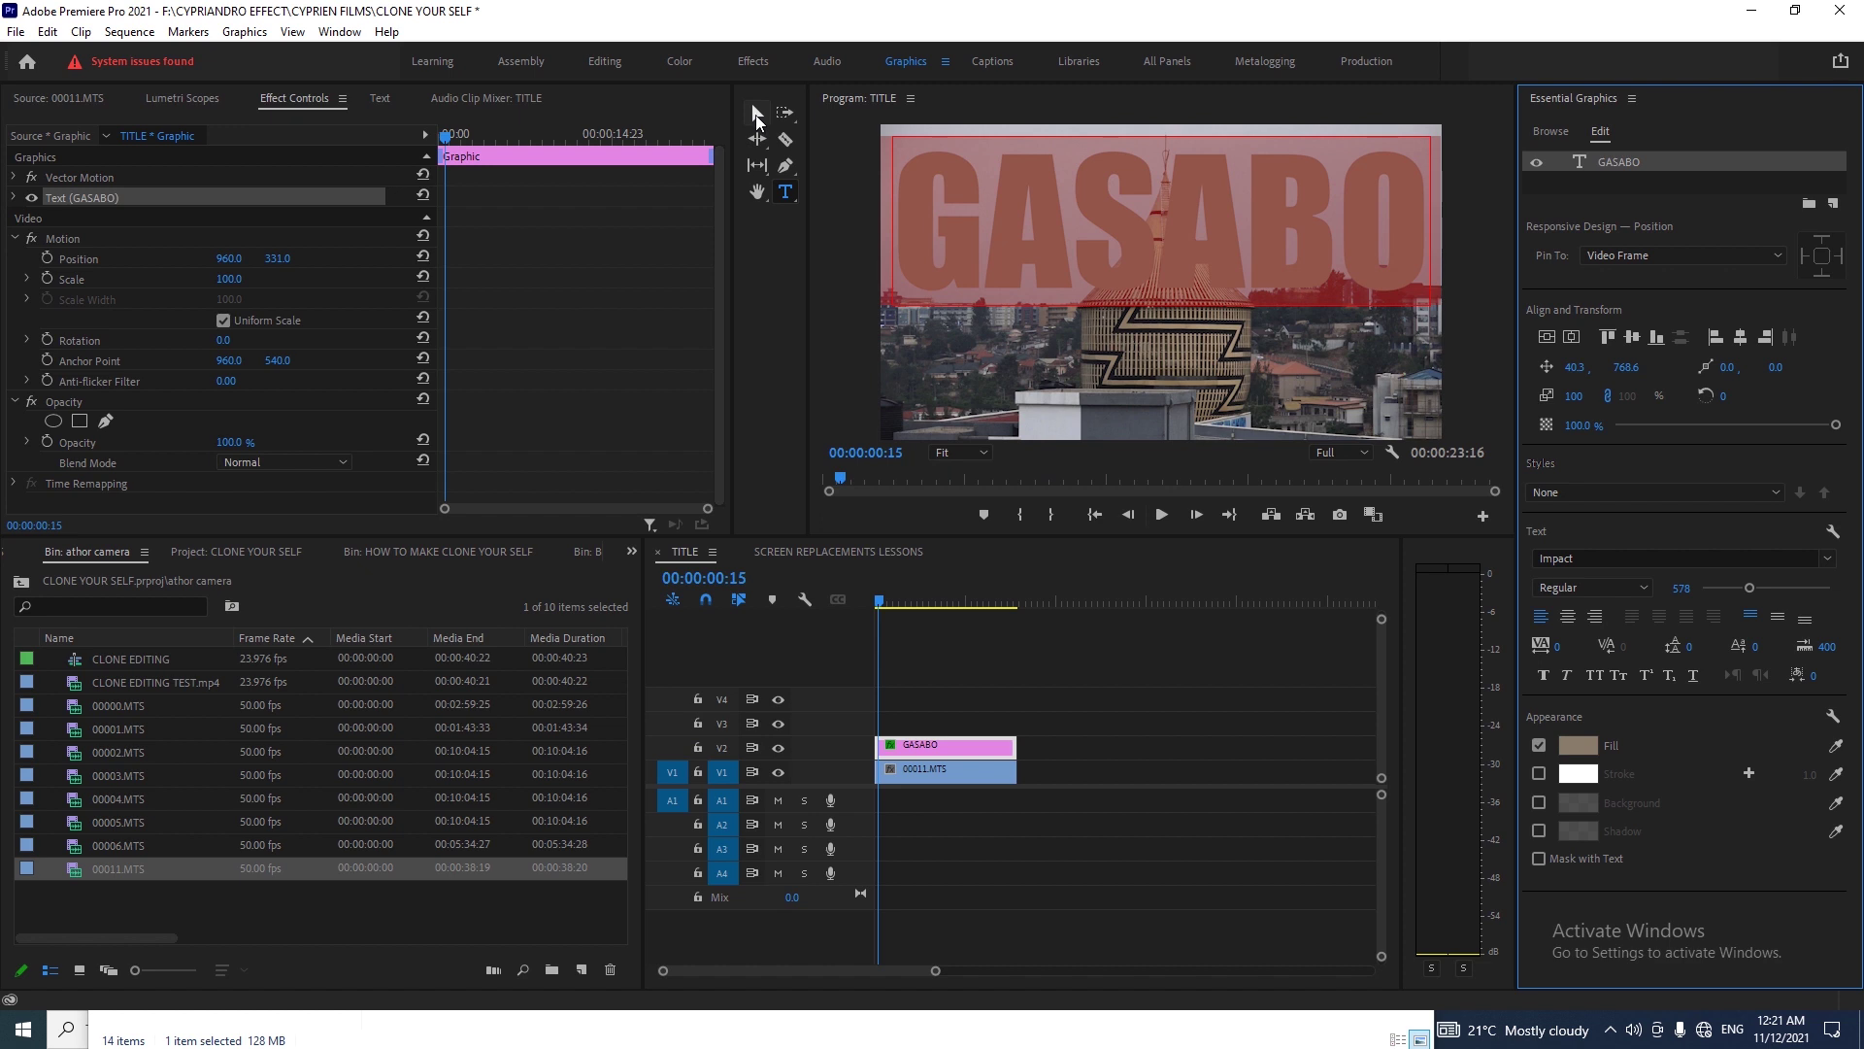
{"action": "left_click", "coordinate": [757, 113]}
{"action": "left_click", "coordinate": [1167, 389]}
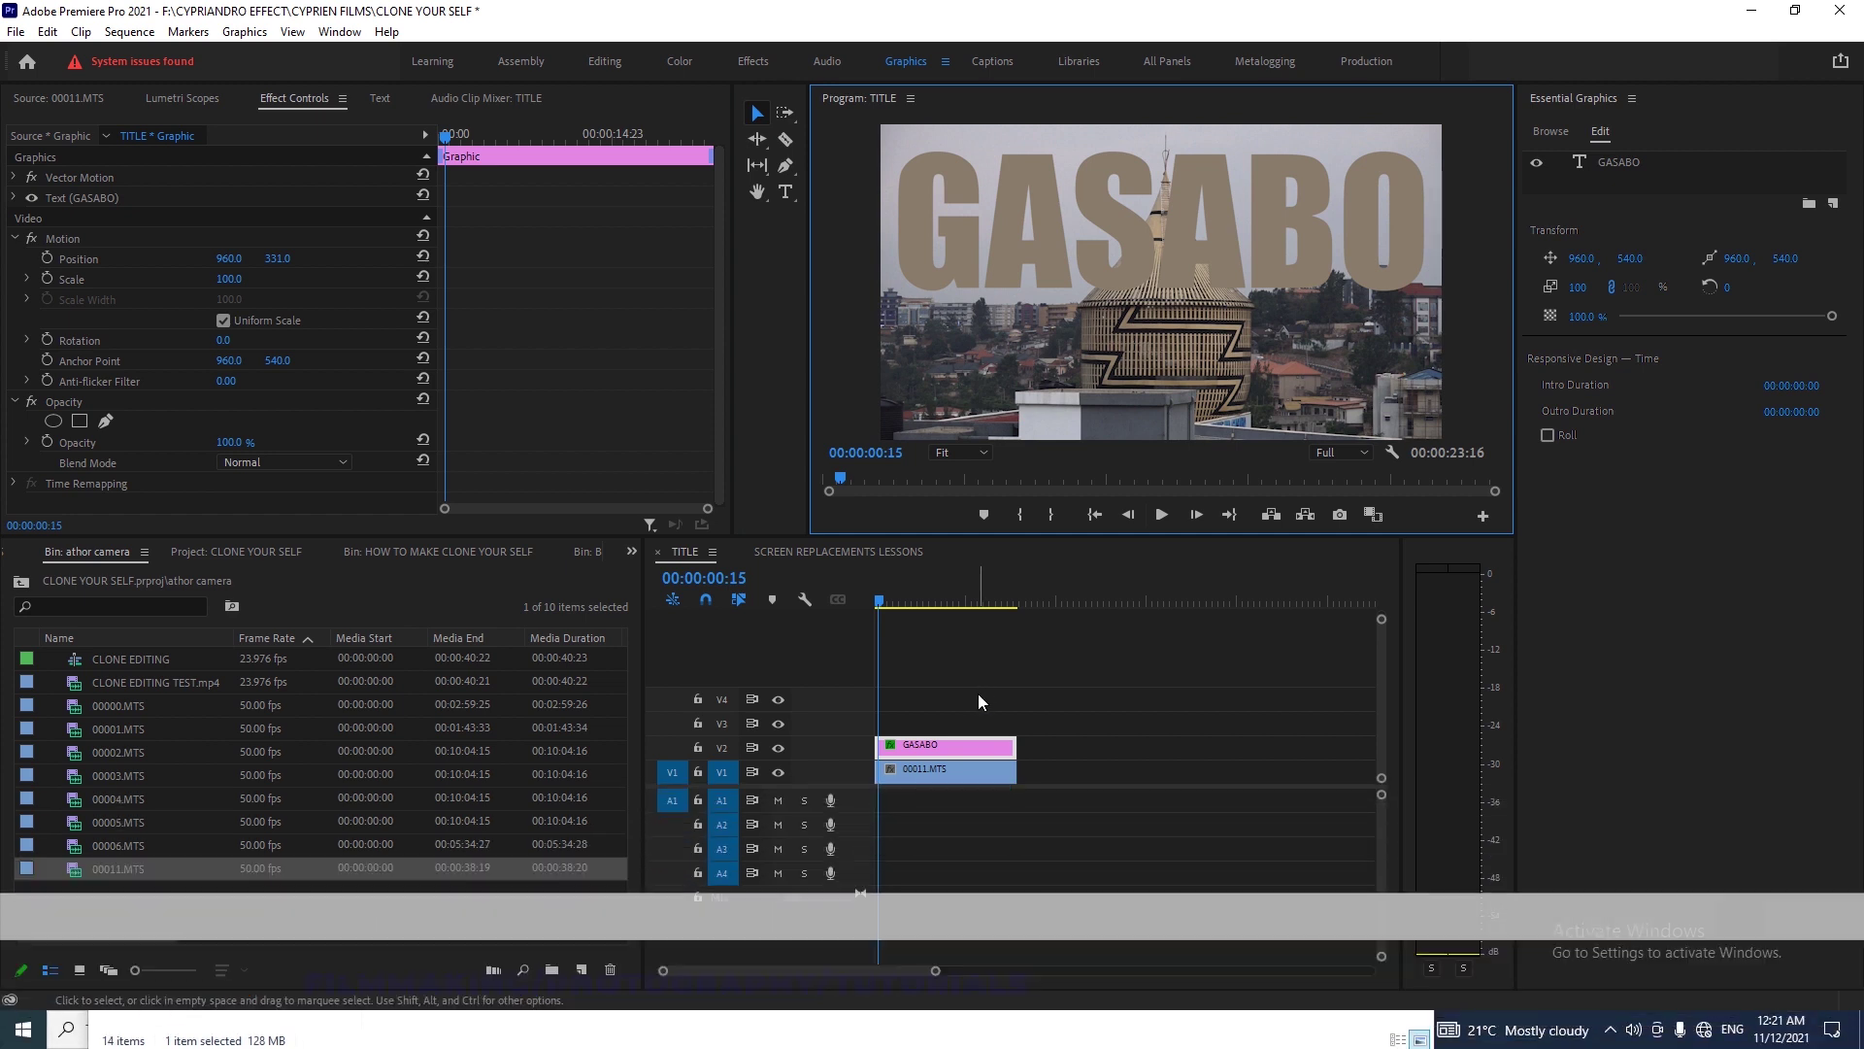
- Set the GASABO title's opacity blend mode to Darken so the tower shows in front of the lettering
{"action": "left_click", "coordinate": [977, 694]}
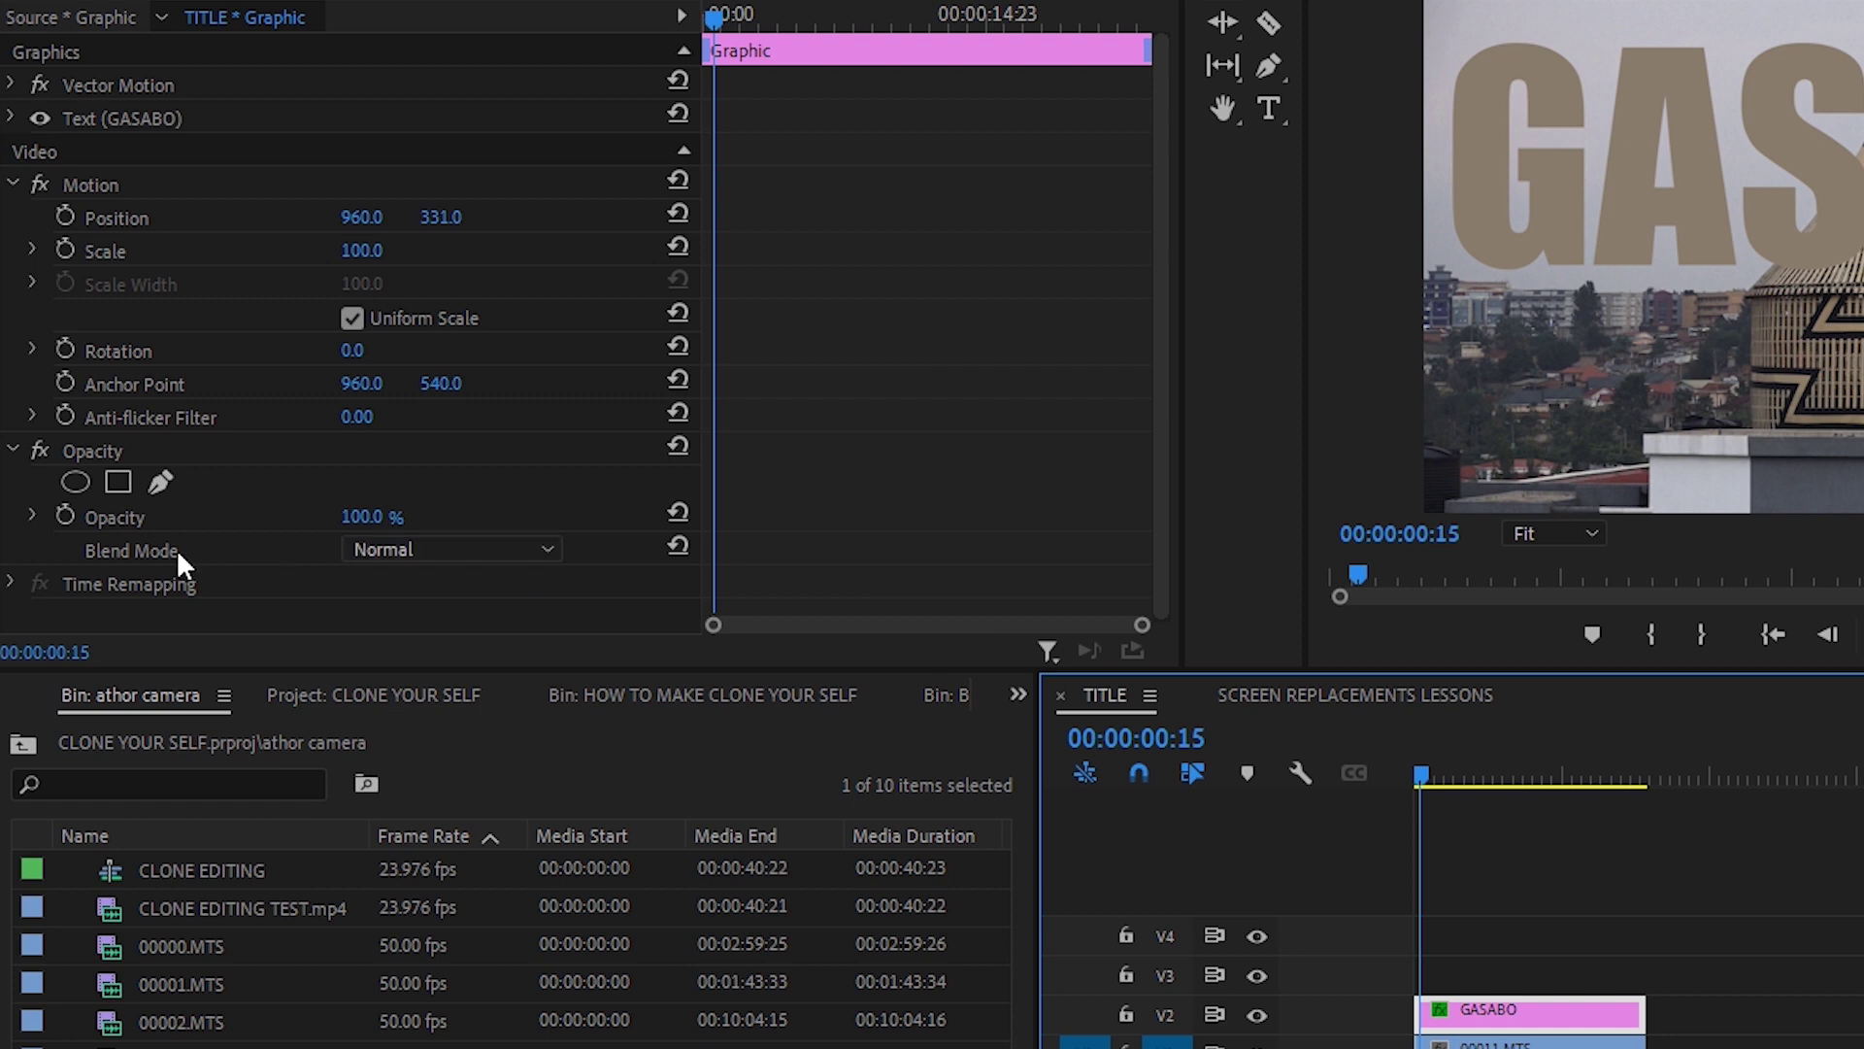
{"action": "left_click", "coordinate": [495, 554]}
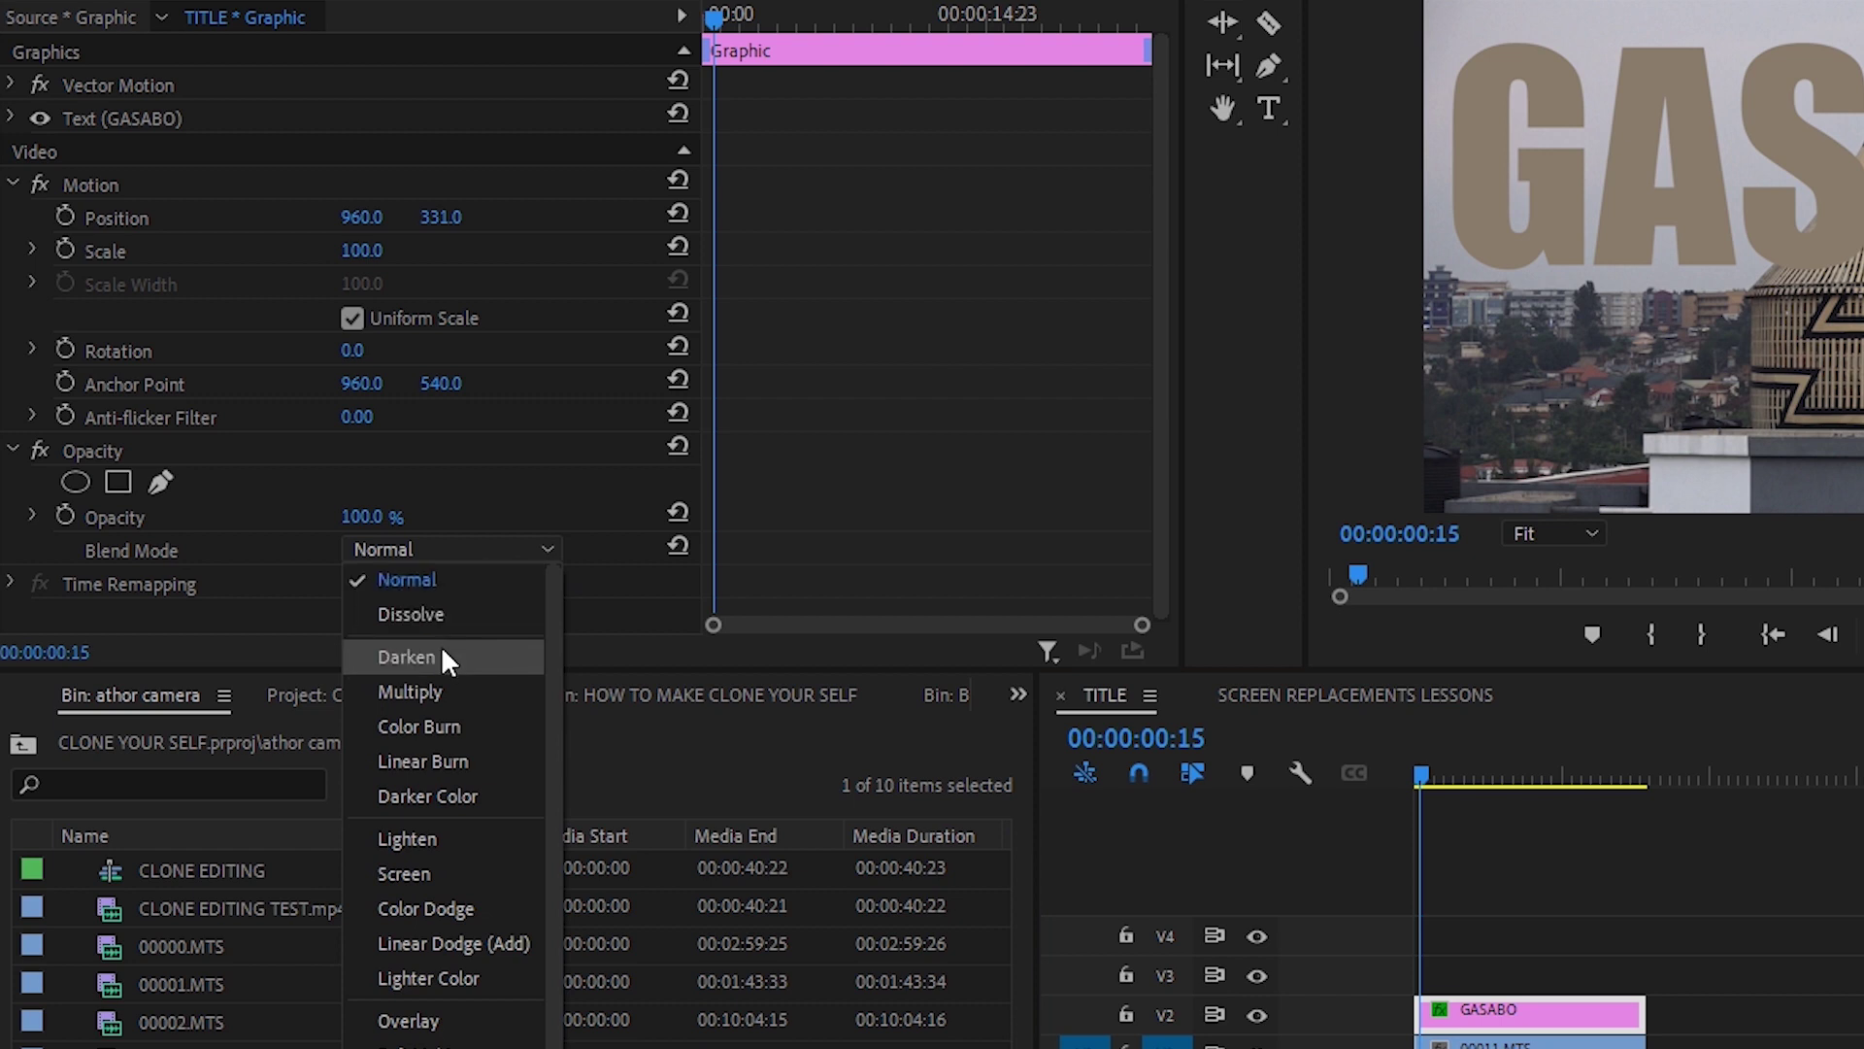
{"action": "left_click", "coordinate": [439, 658]}
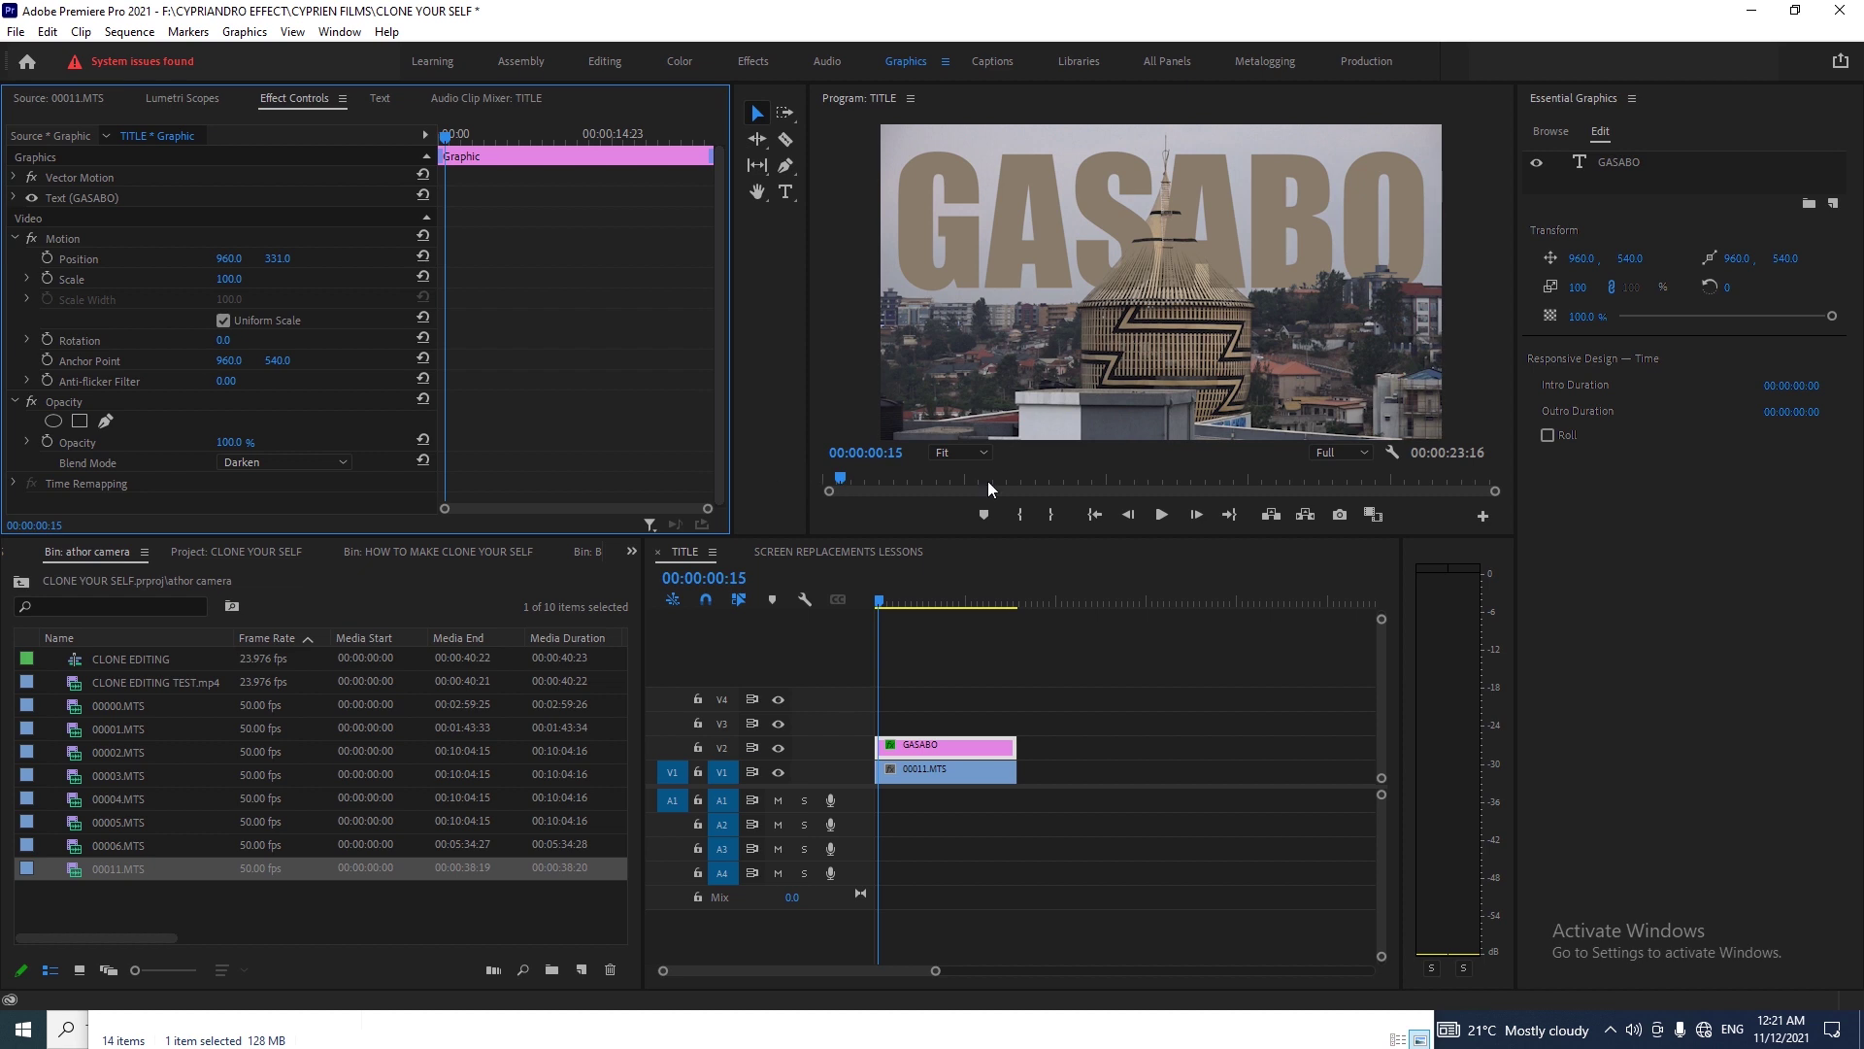
- Reduce the GASABO title's opacity to 62% and lower it in the frame by setting its vertical Motion position to 391
{"action": "left_click", "coordinate": [929, 750]}
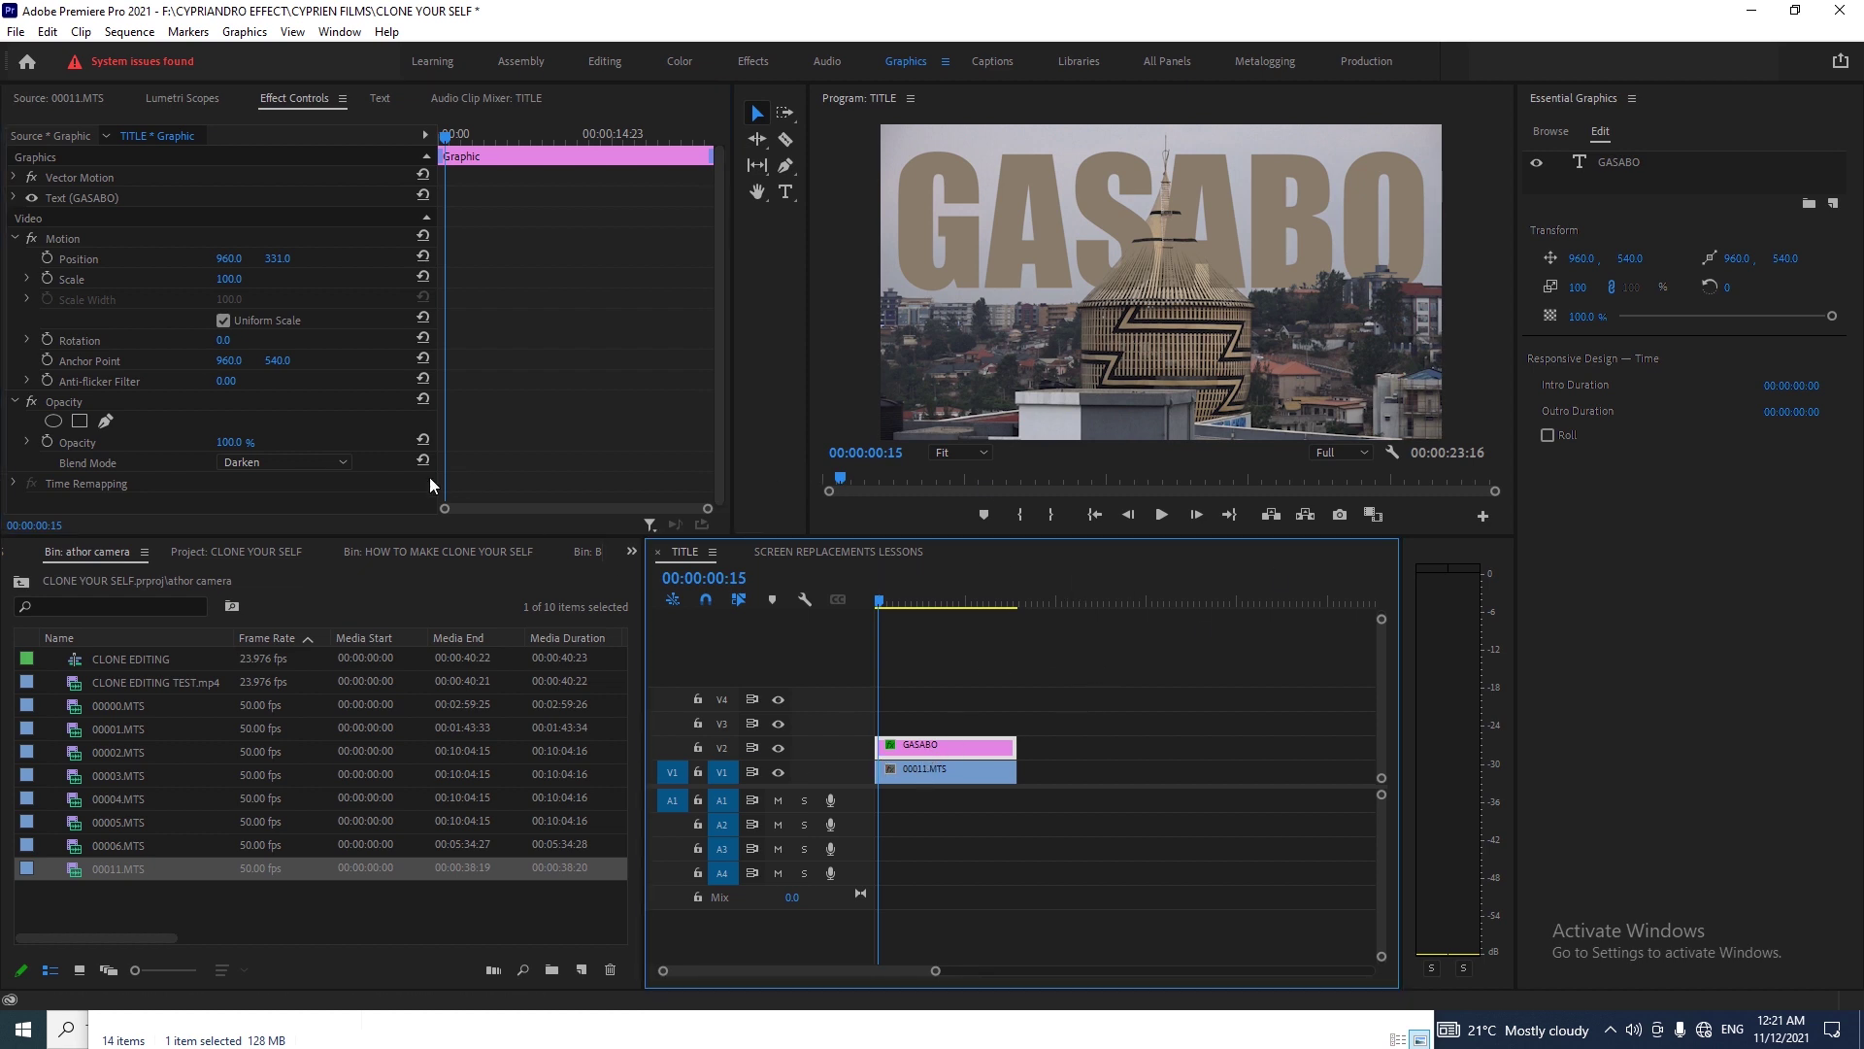
{"action": "left_click", "coordinate": [236, 445]}
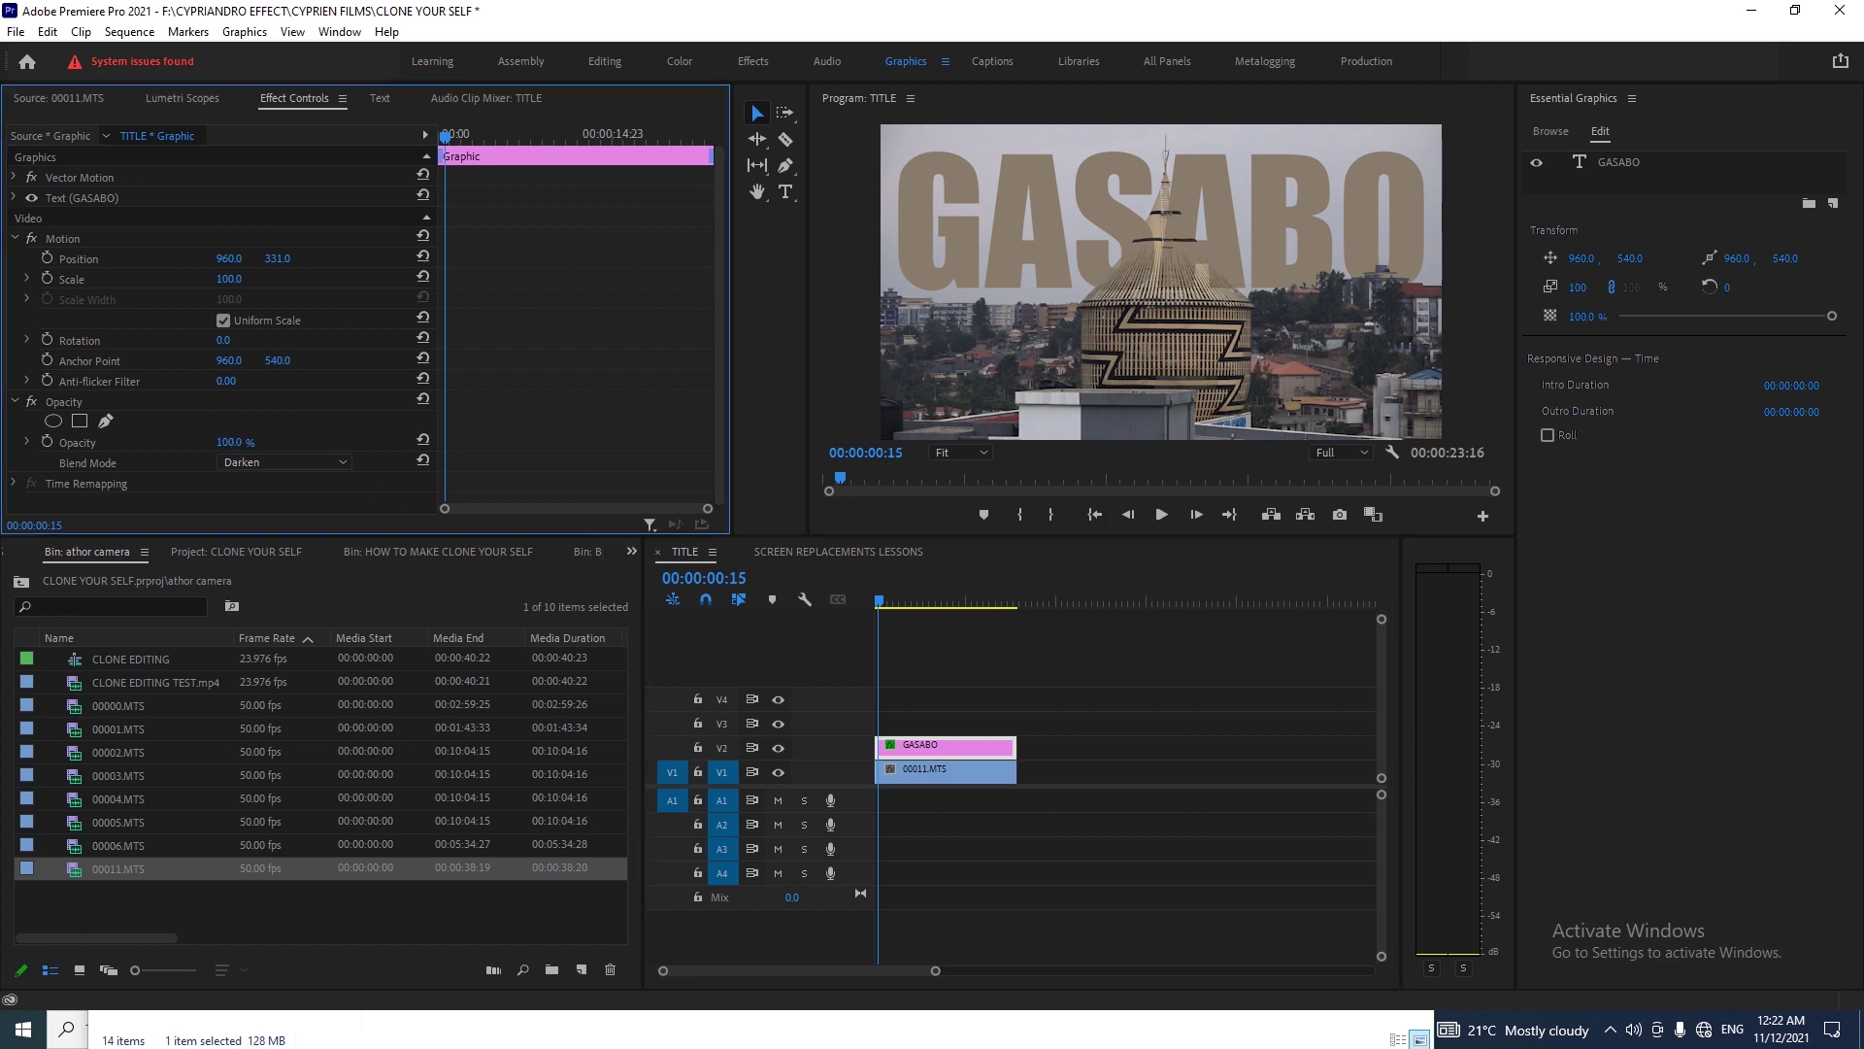
{"action": "left_click_drag", "start_coordinate": [229, 442], "coordinate": [220, 442]}
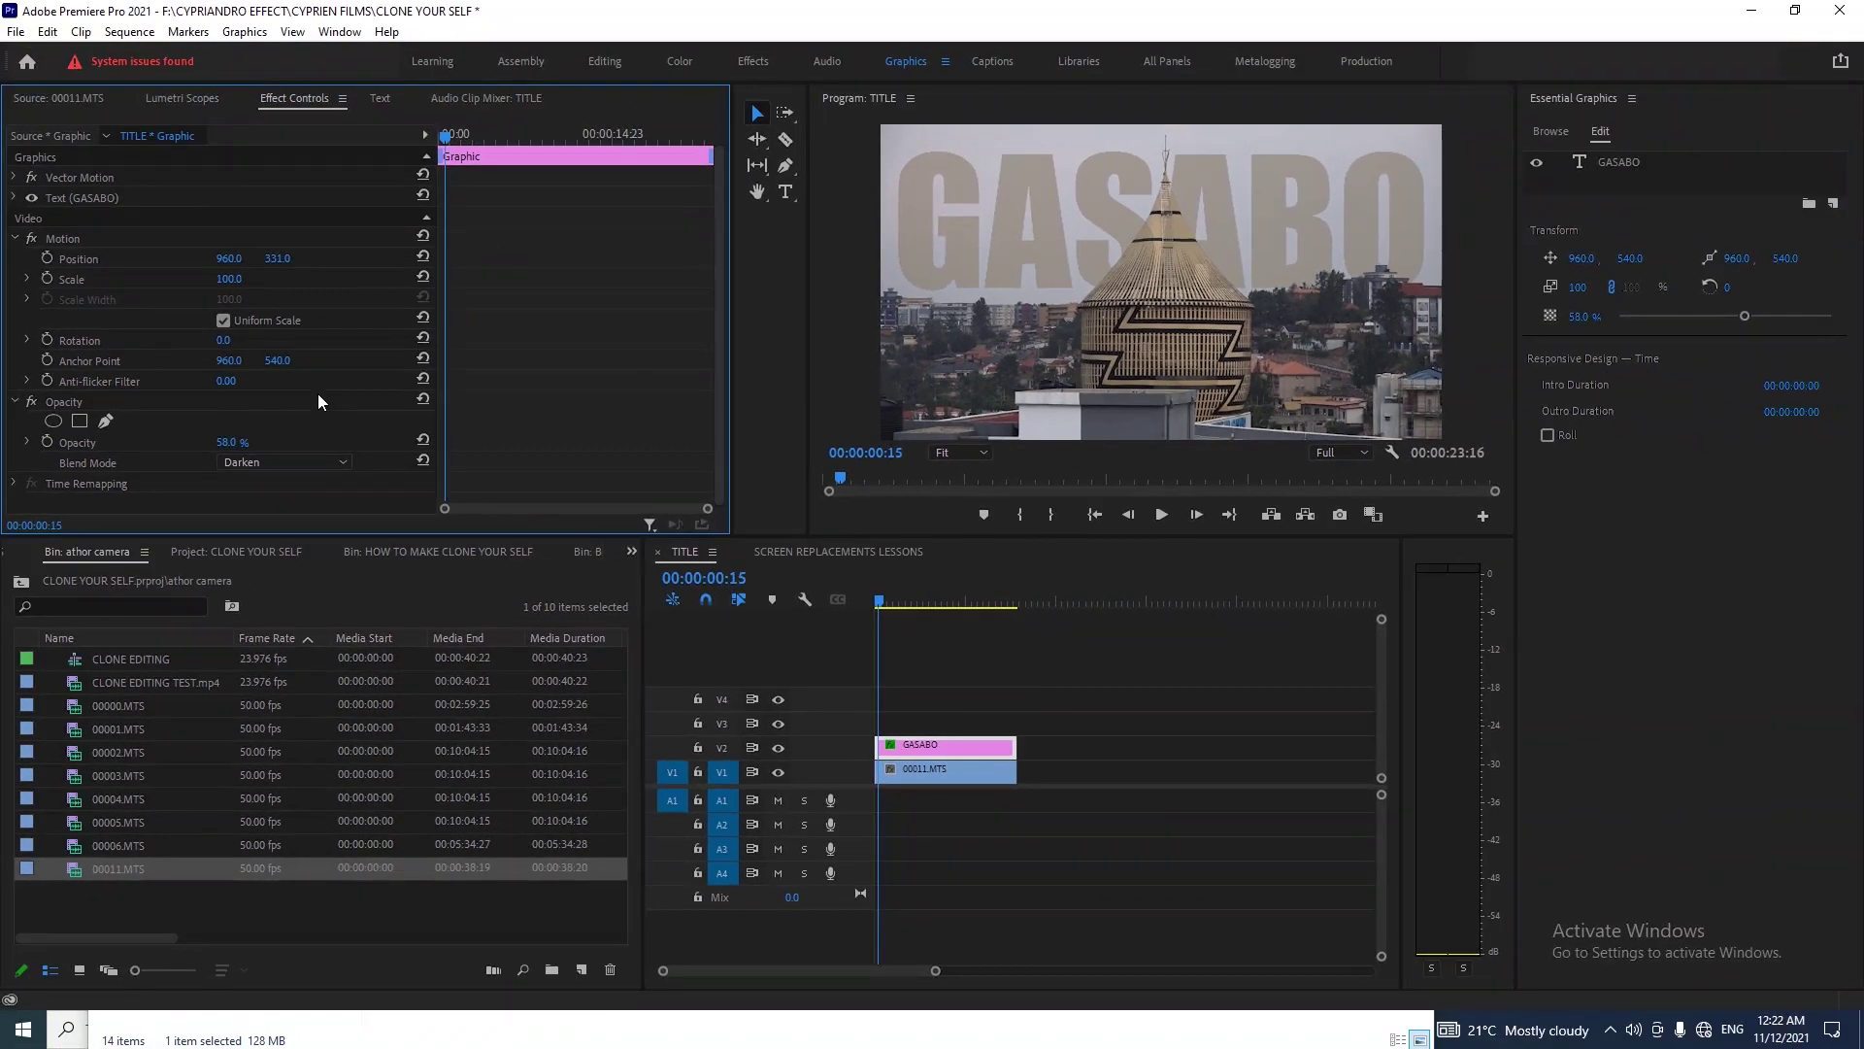
{"action": "left_click_drag", "start_coordinate": [278, 258], "coordinate": [336, 258]}
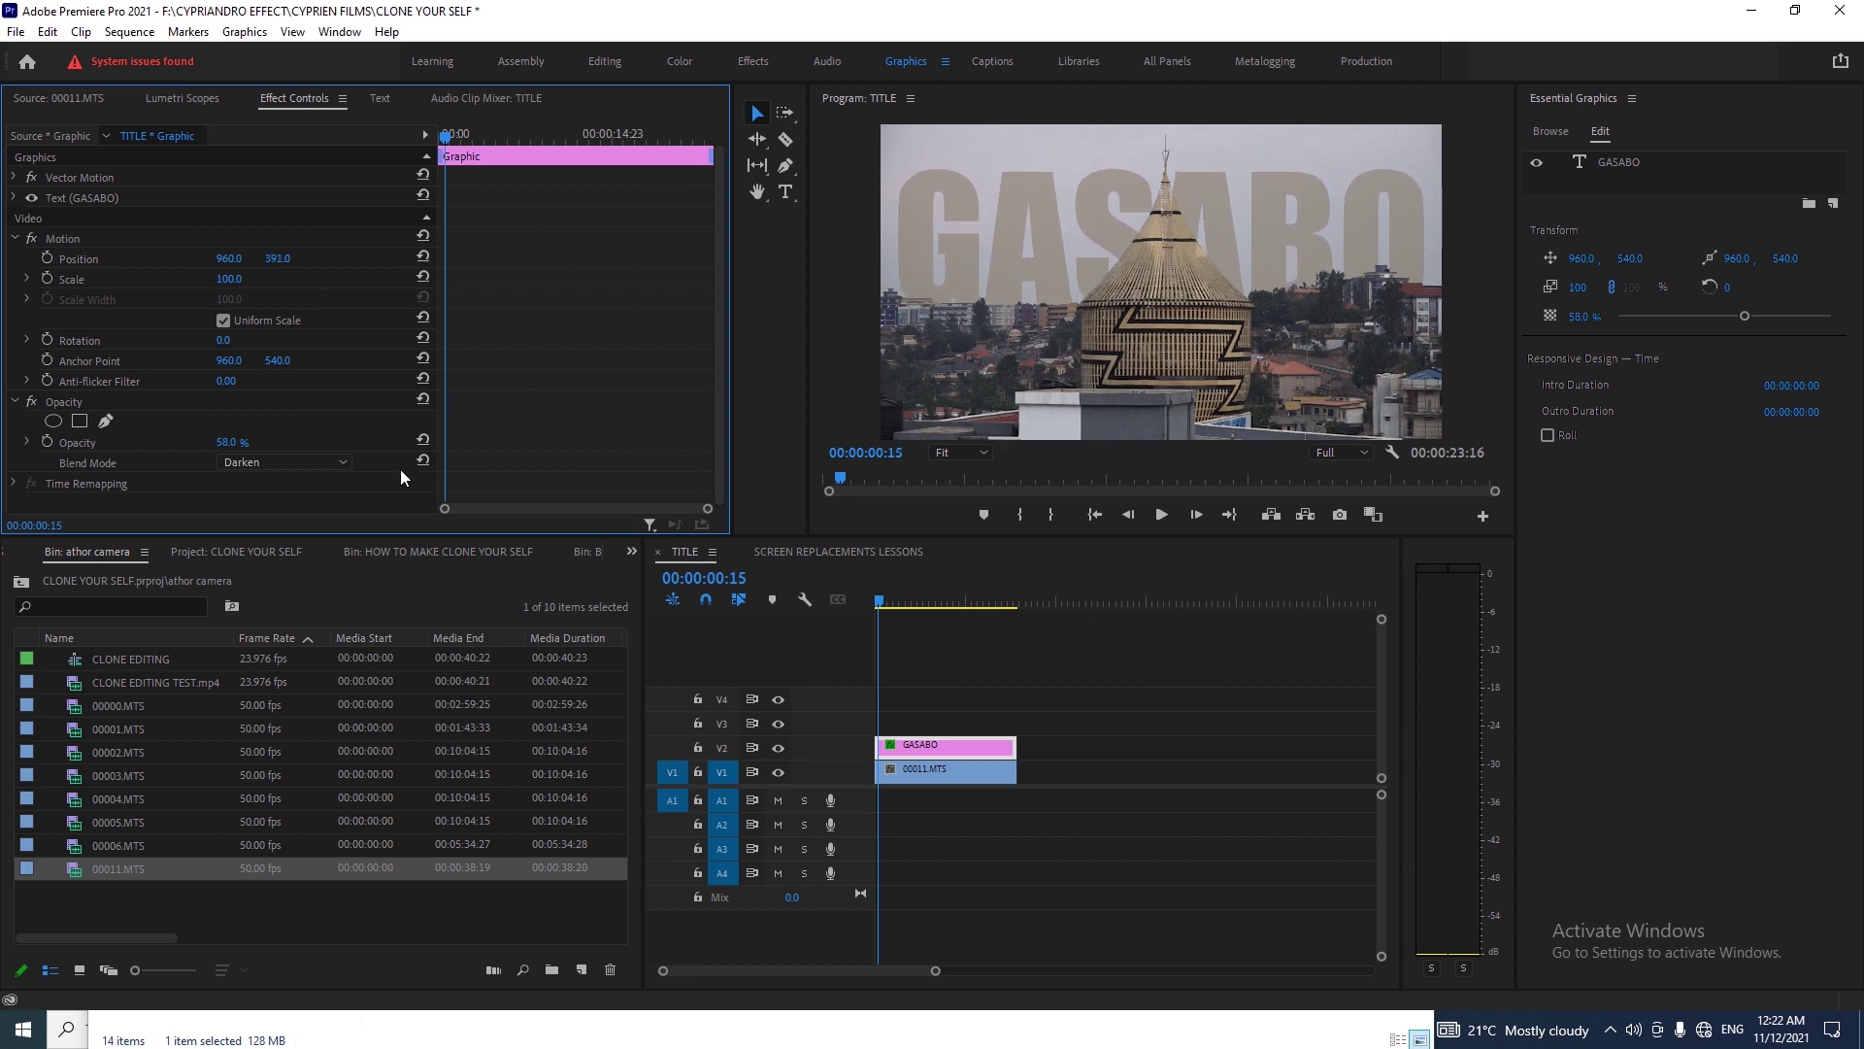
{"action": "mouse_move", "coordinate": [226, 442]}
{"action": "left_mouse_down"}
{"action": "mouse_move", "coordinate": [250, 442]}
{"action": "mouse_move", "coordinate": [234, 441]}
{"action": "left_mouse_up"}
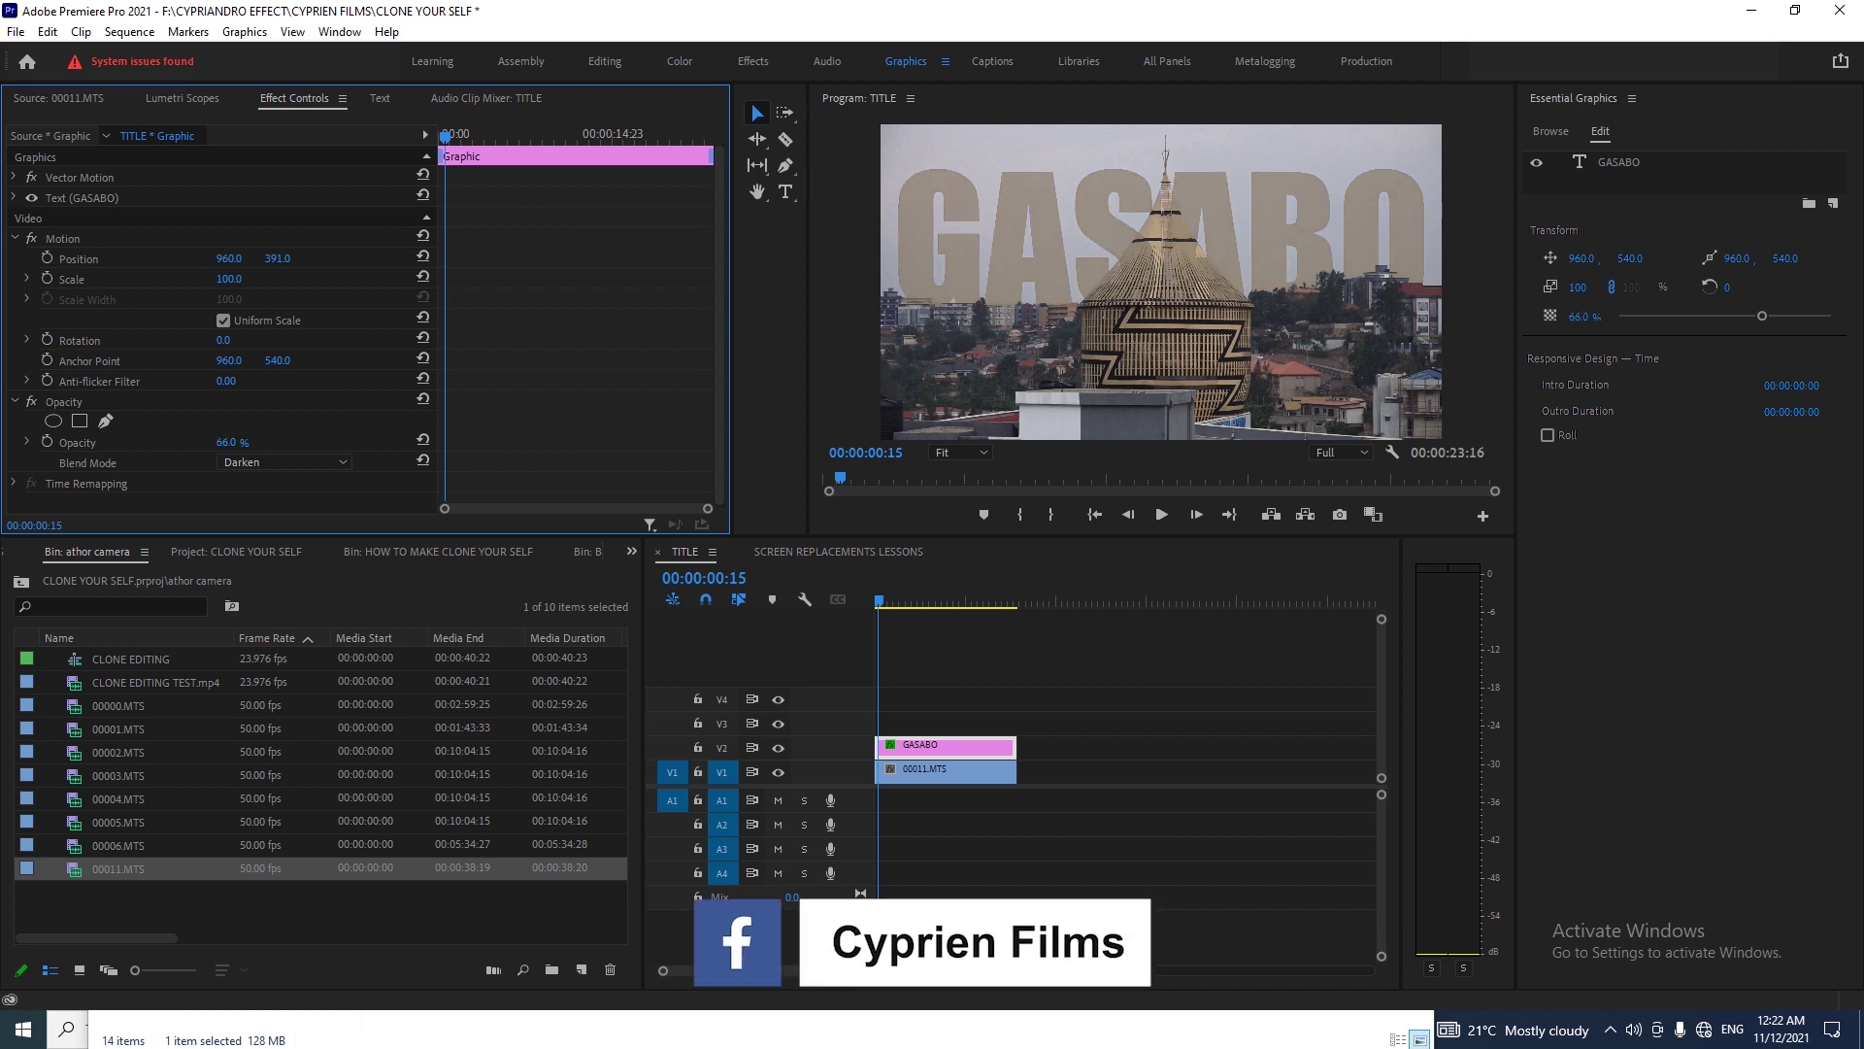
- Play the TITLE sequence from the start and scrub through it to check the blended title against the tower
{"action": "left_click", "coordinate": [924, 592]}
{"action": "key", "text": "Home"}
{"action": "key", "text": "space"}
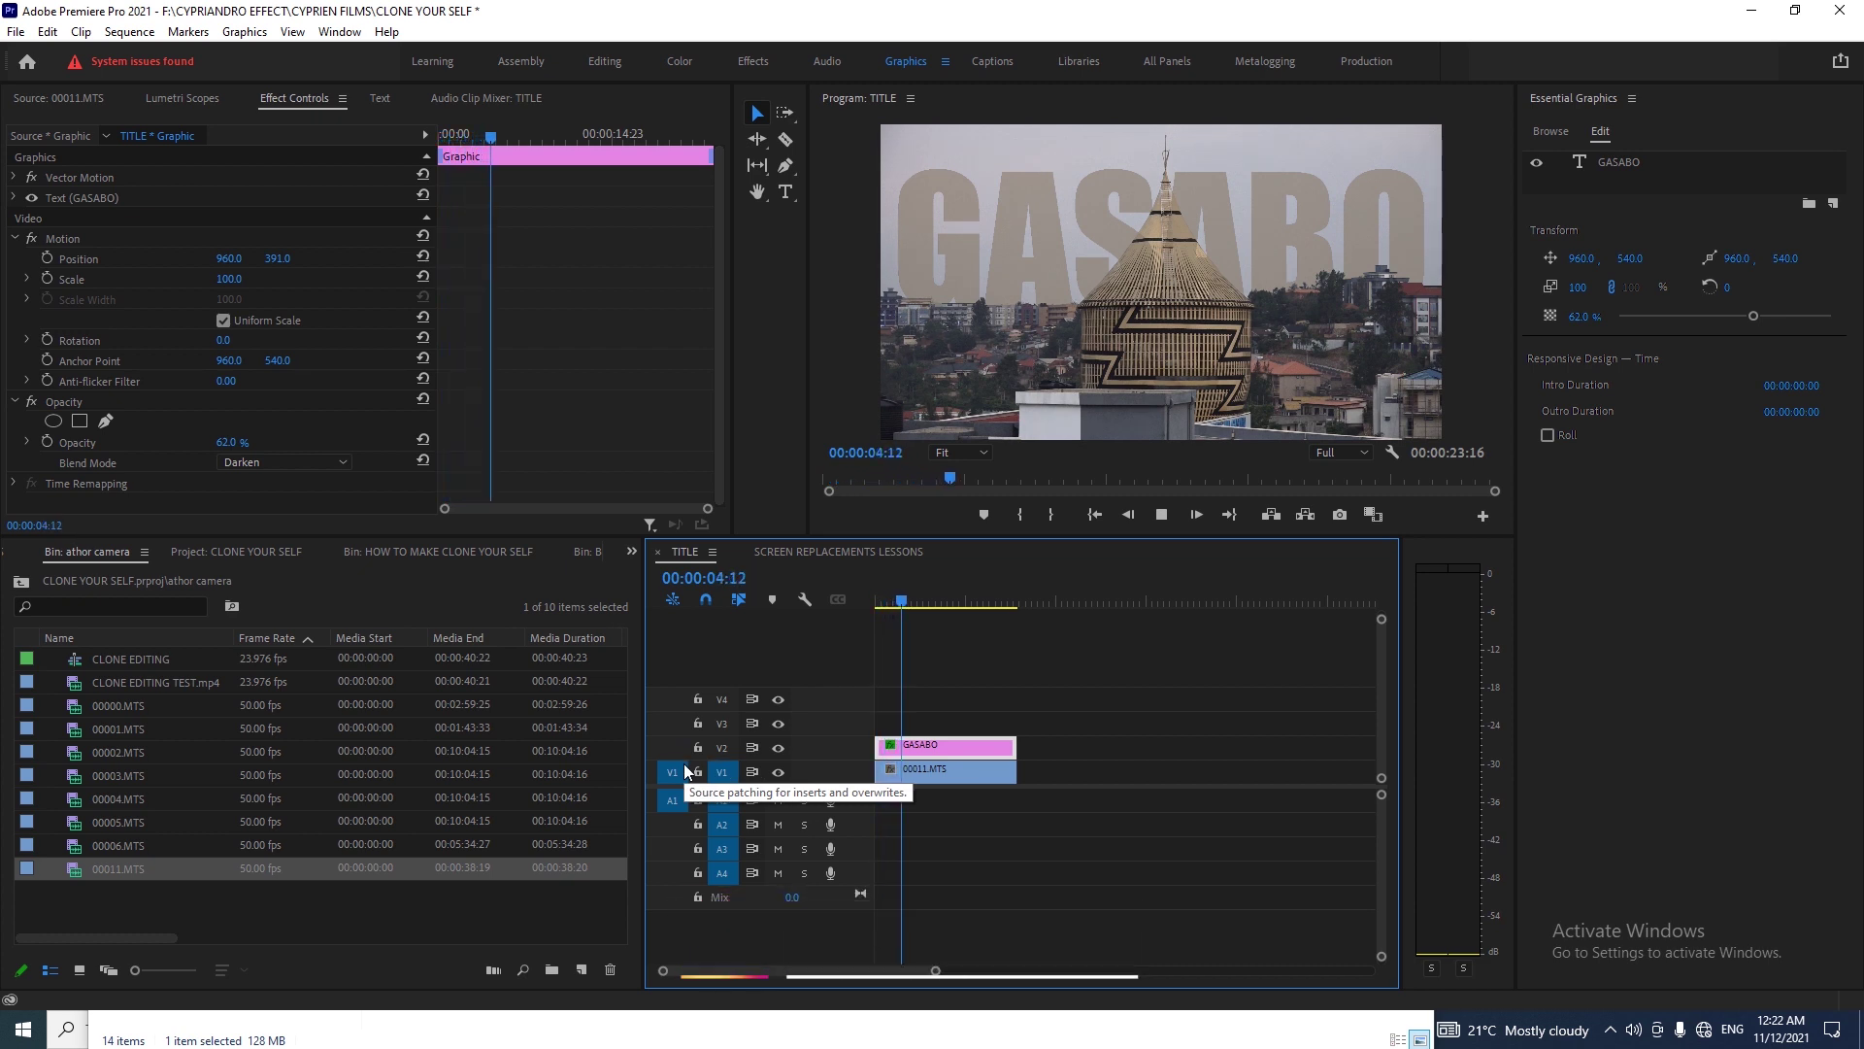
{"action": "left_click_drag", "start_coordinate": [966, 599], "coordinate": [997, 588]}
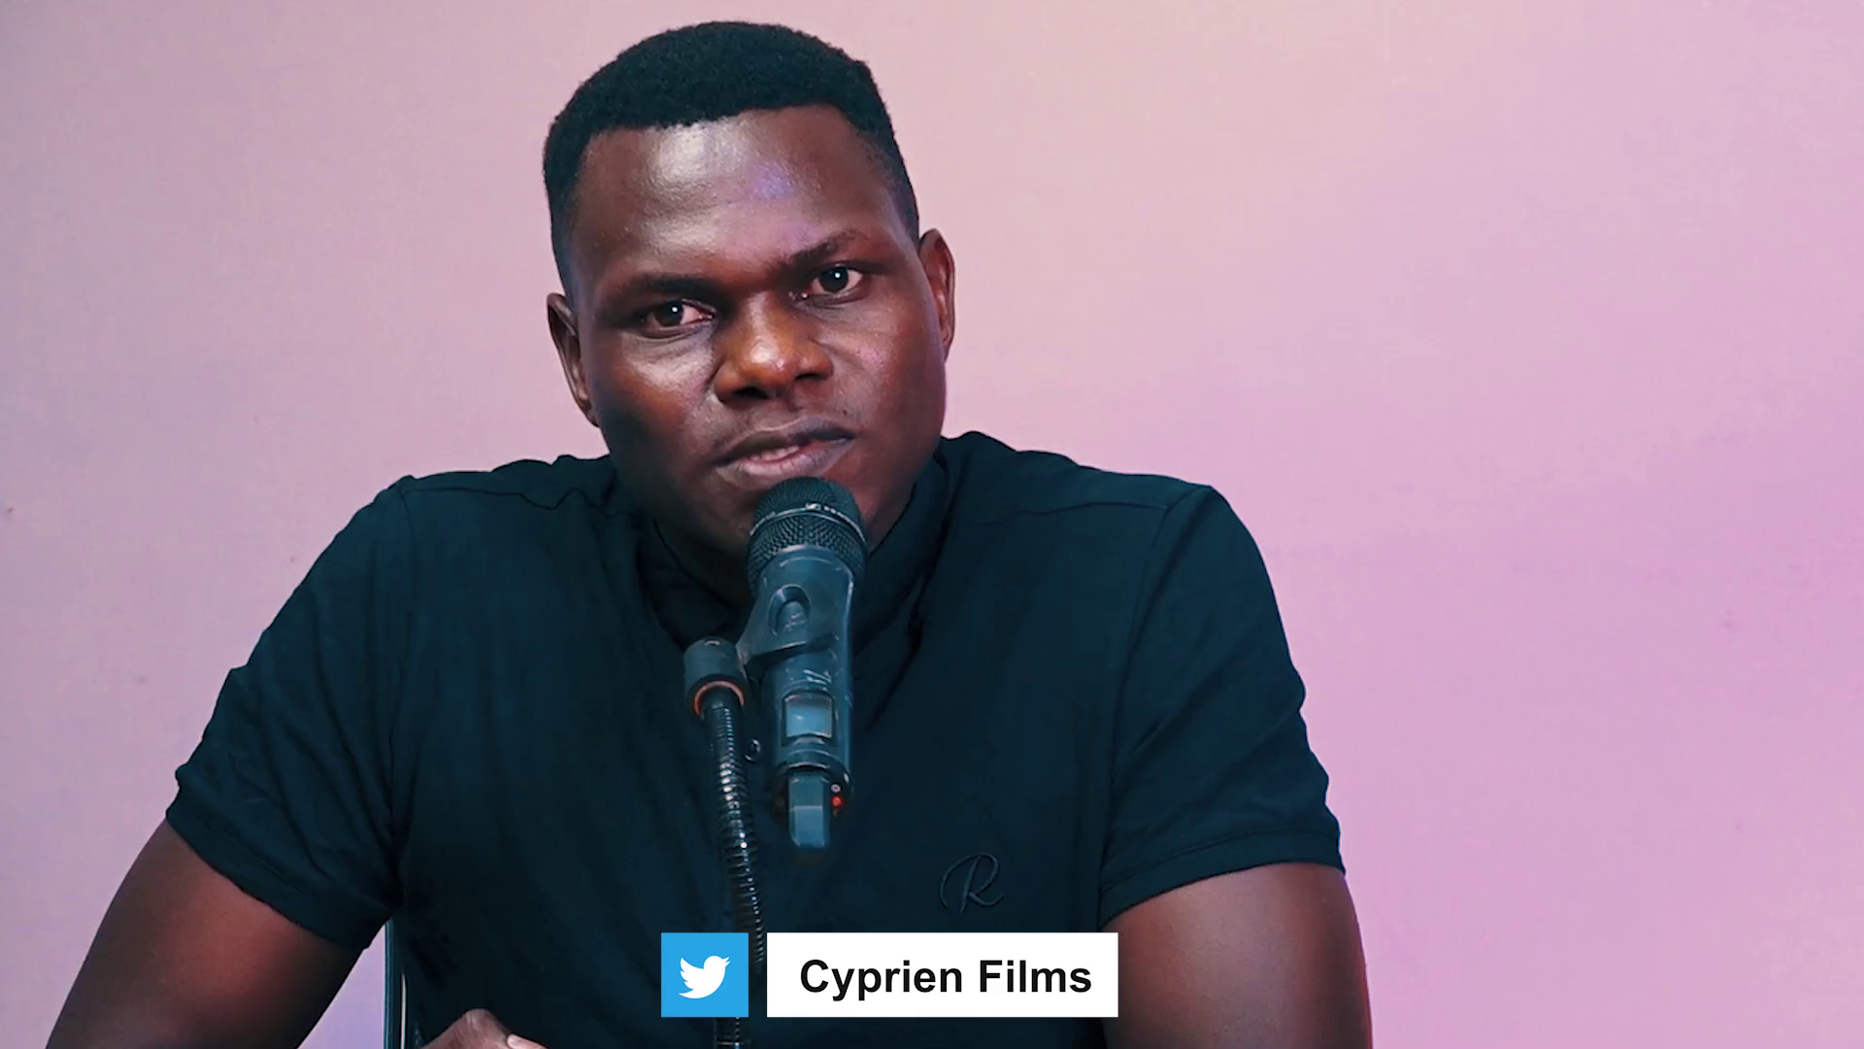